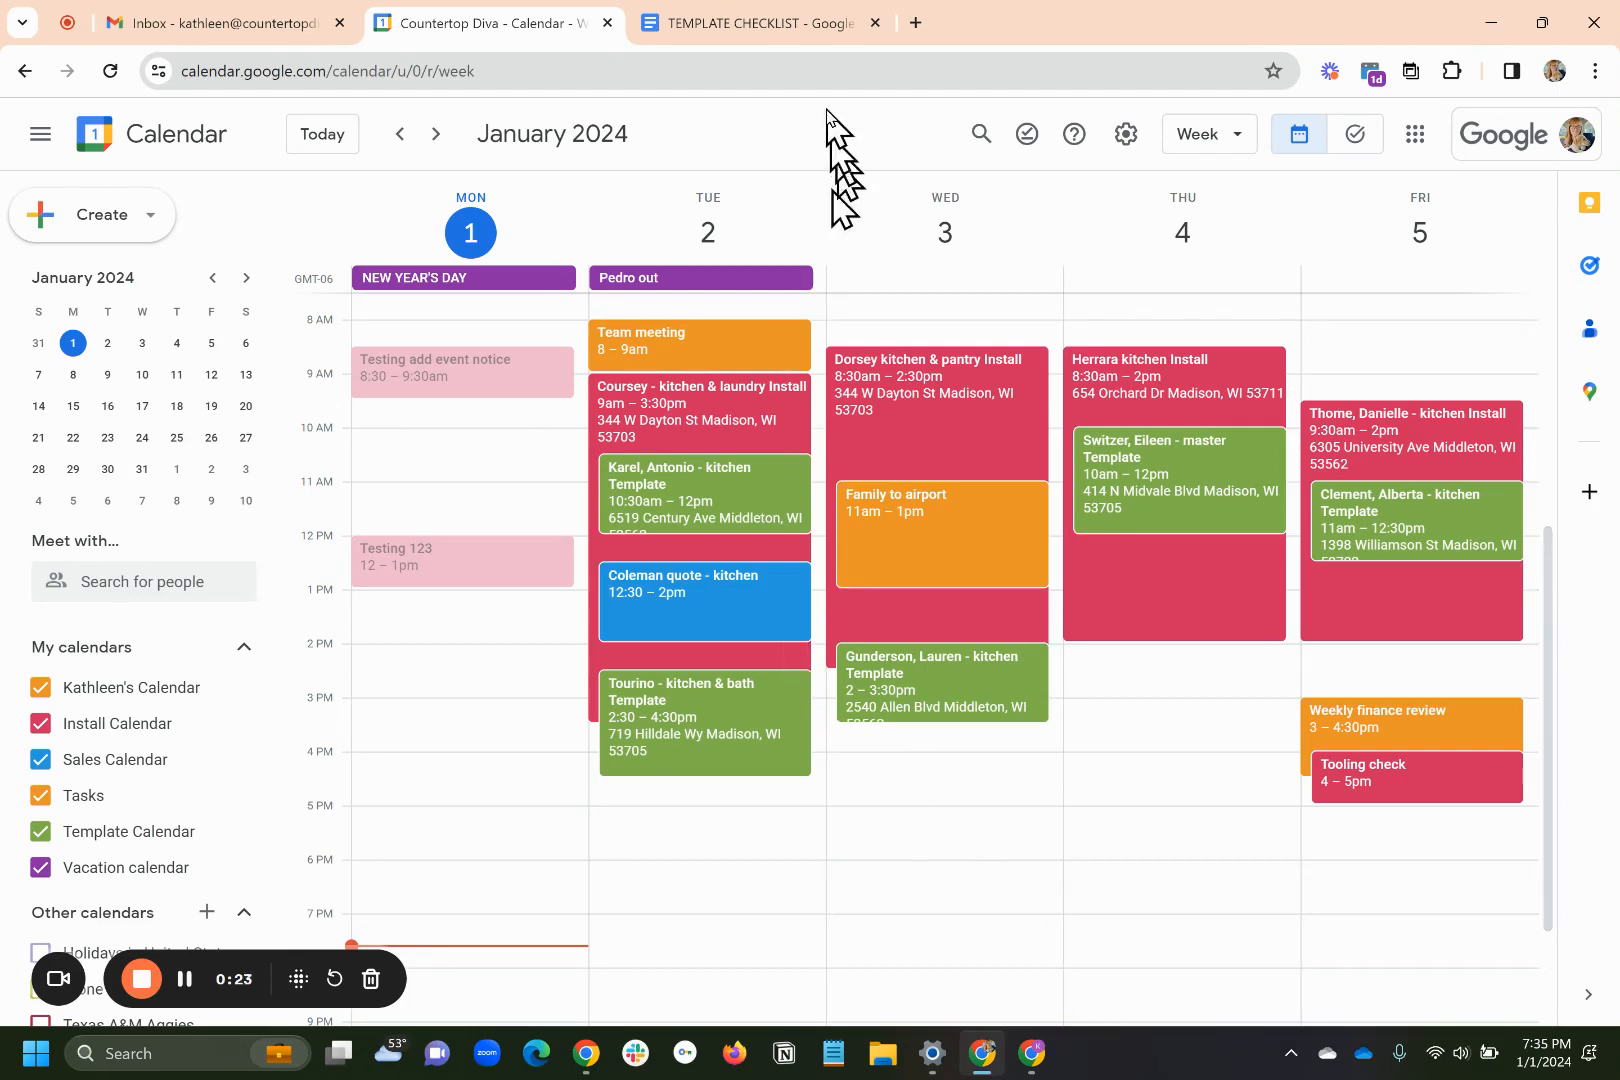
In the TEMPLATE CHECKLIST document, format the four plain-text questions of the second checklist as a bulleted list.
click(729, 24)
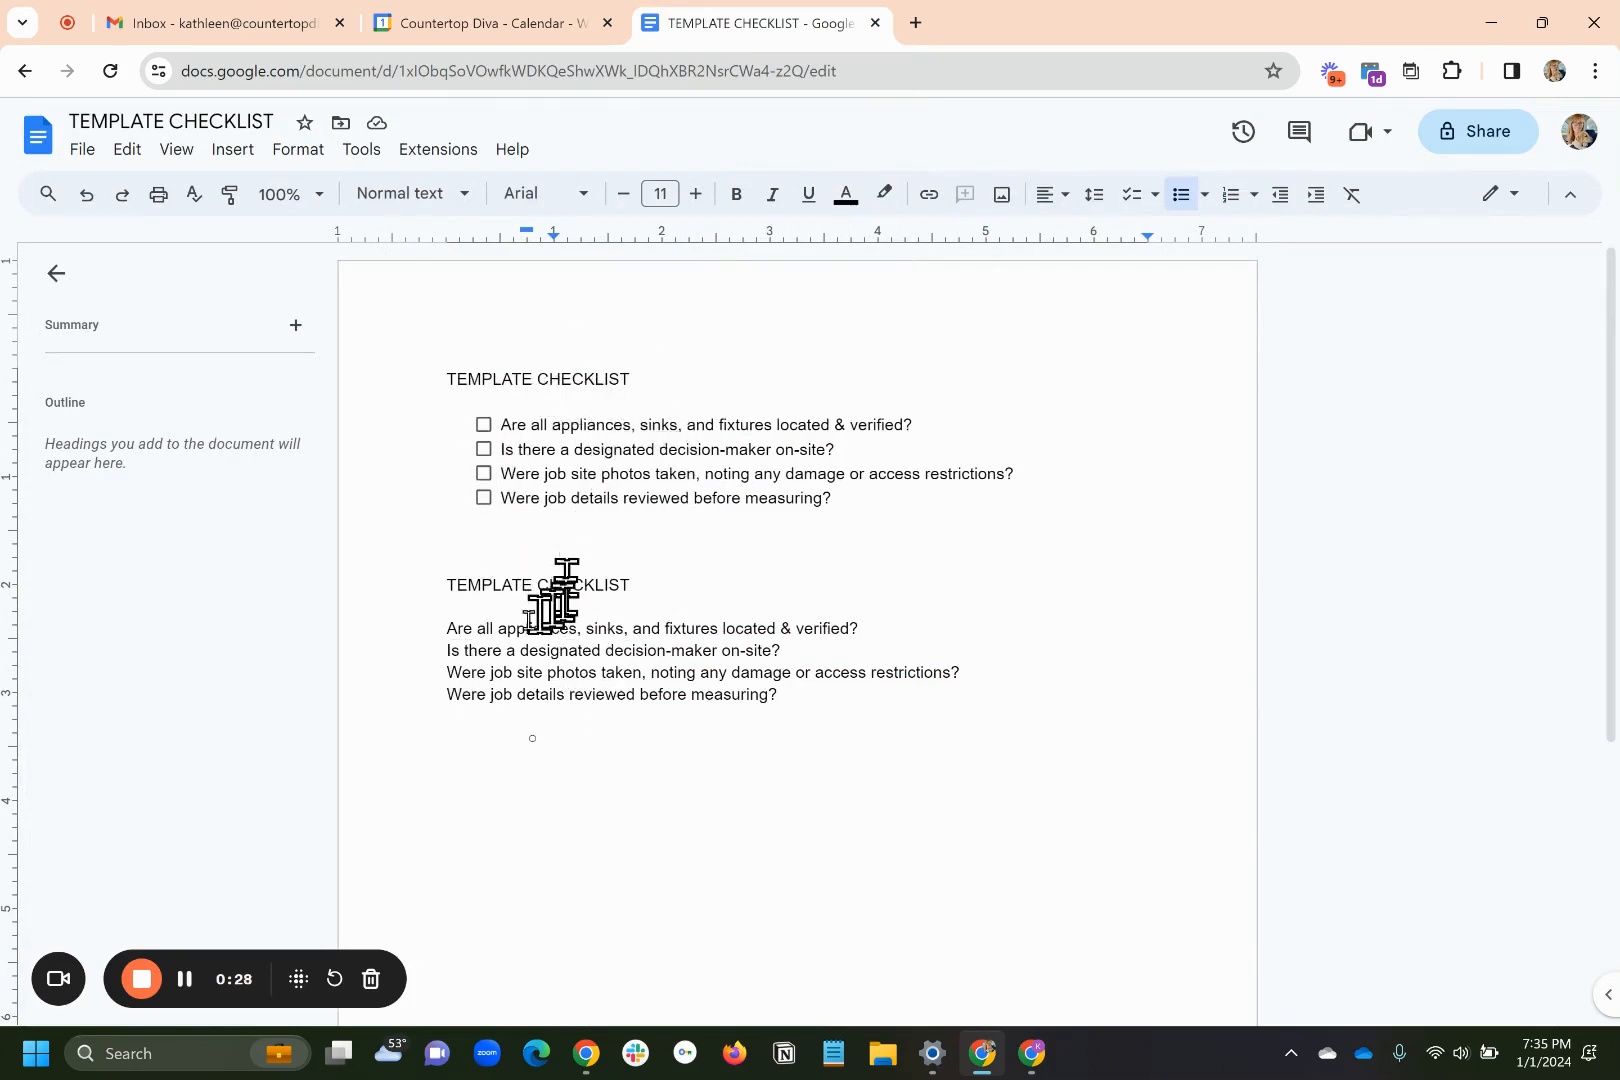
drag(436, 630, 783, 693)
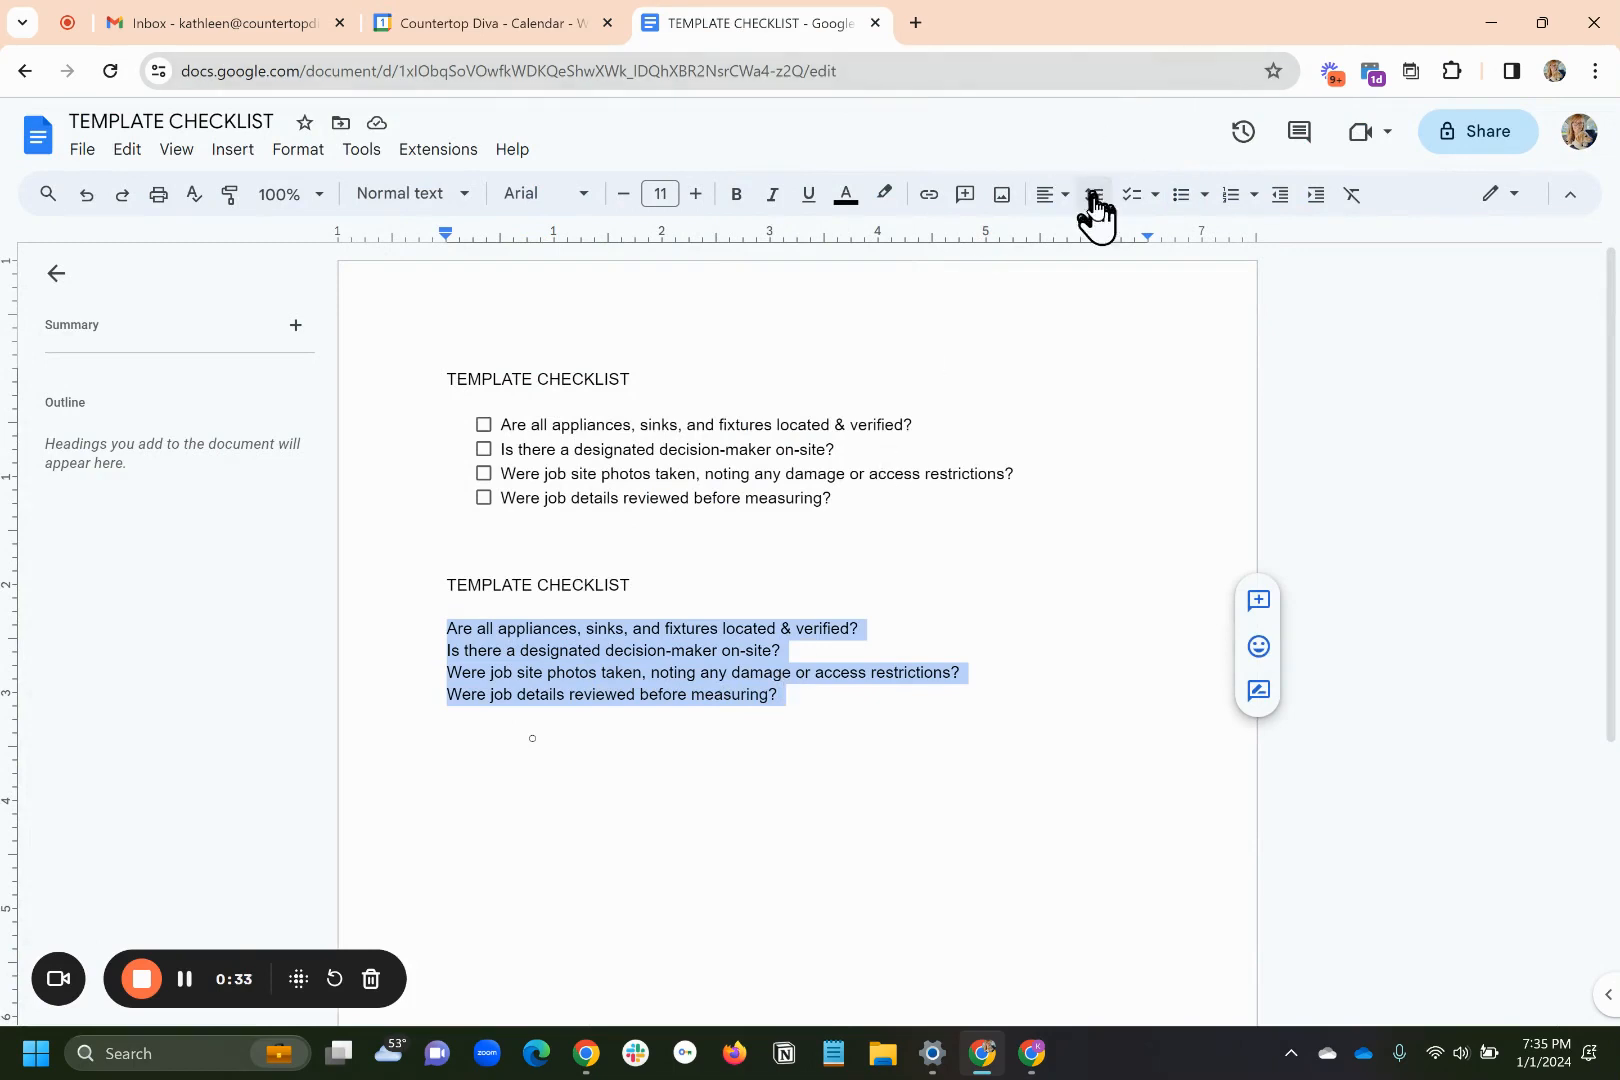
click(1181, 200)
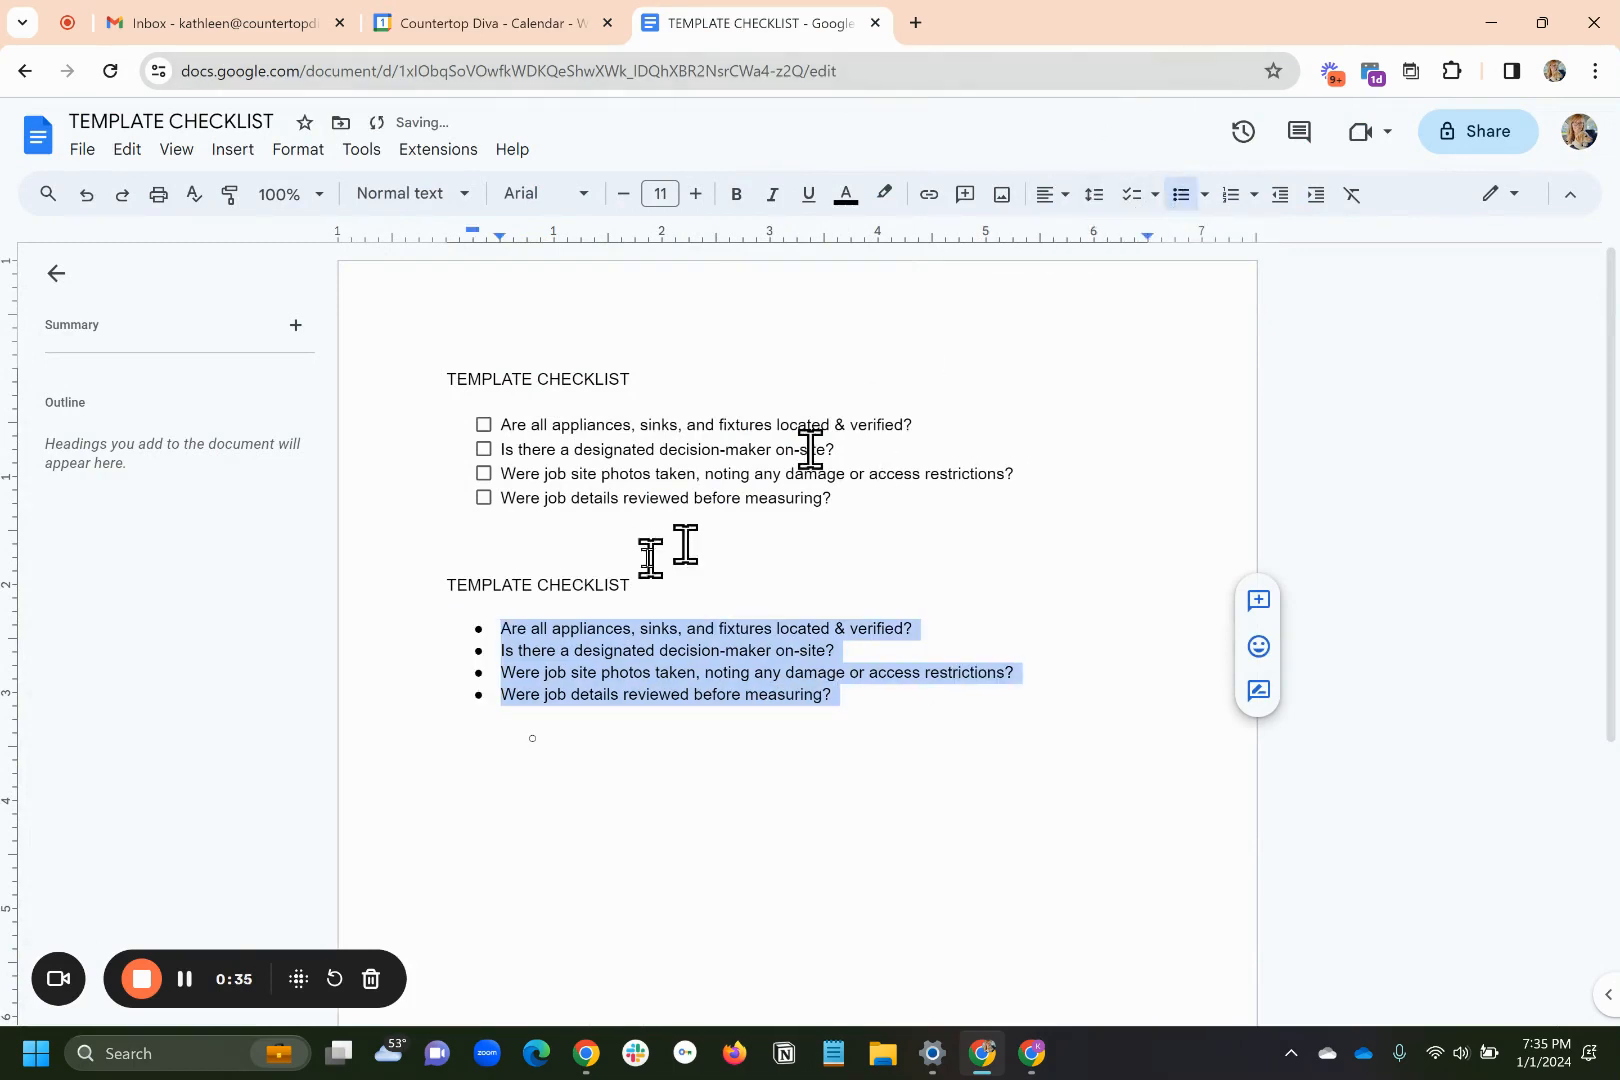
click(955, 738)
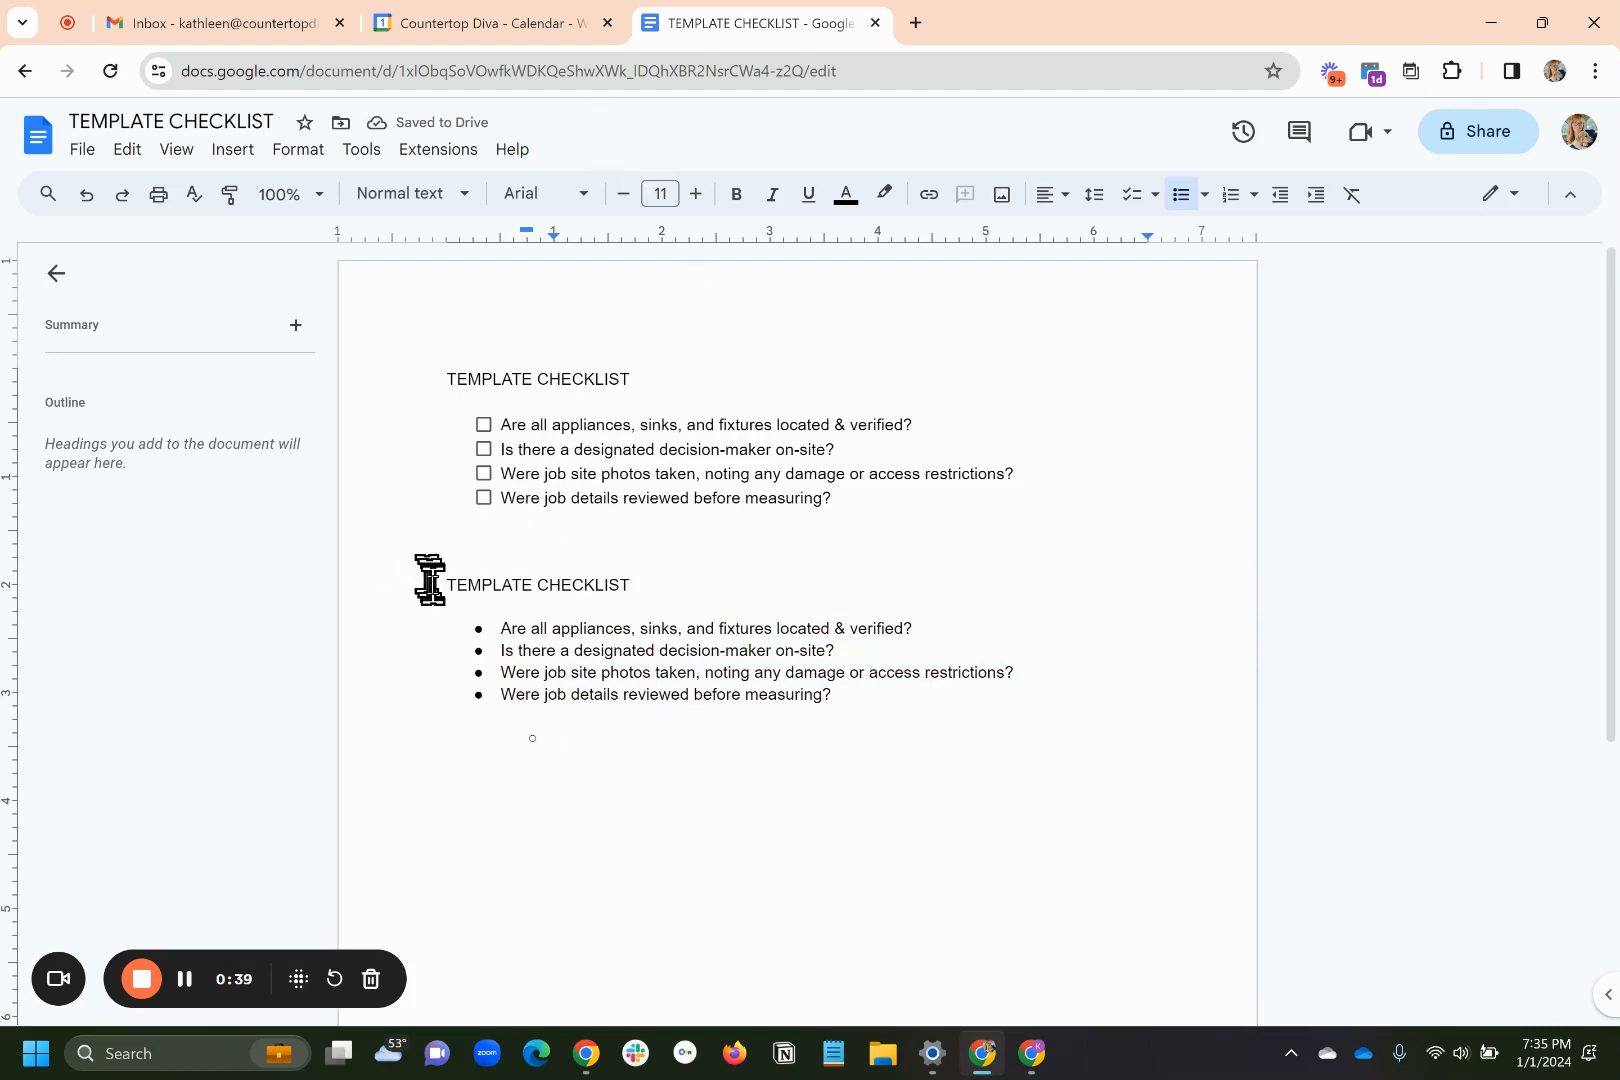
Copy the bulleted checklist with its heading, and open the January 2, 10:30am kitchen Template event in Google Calendar for editing.
drag(433, 586, 845, 717)
key(ctrl+c)
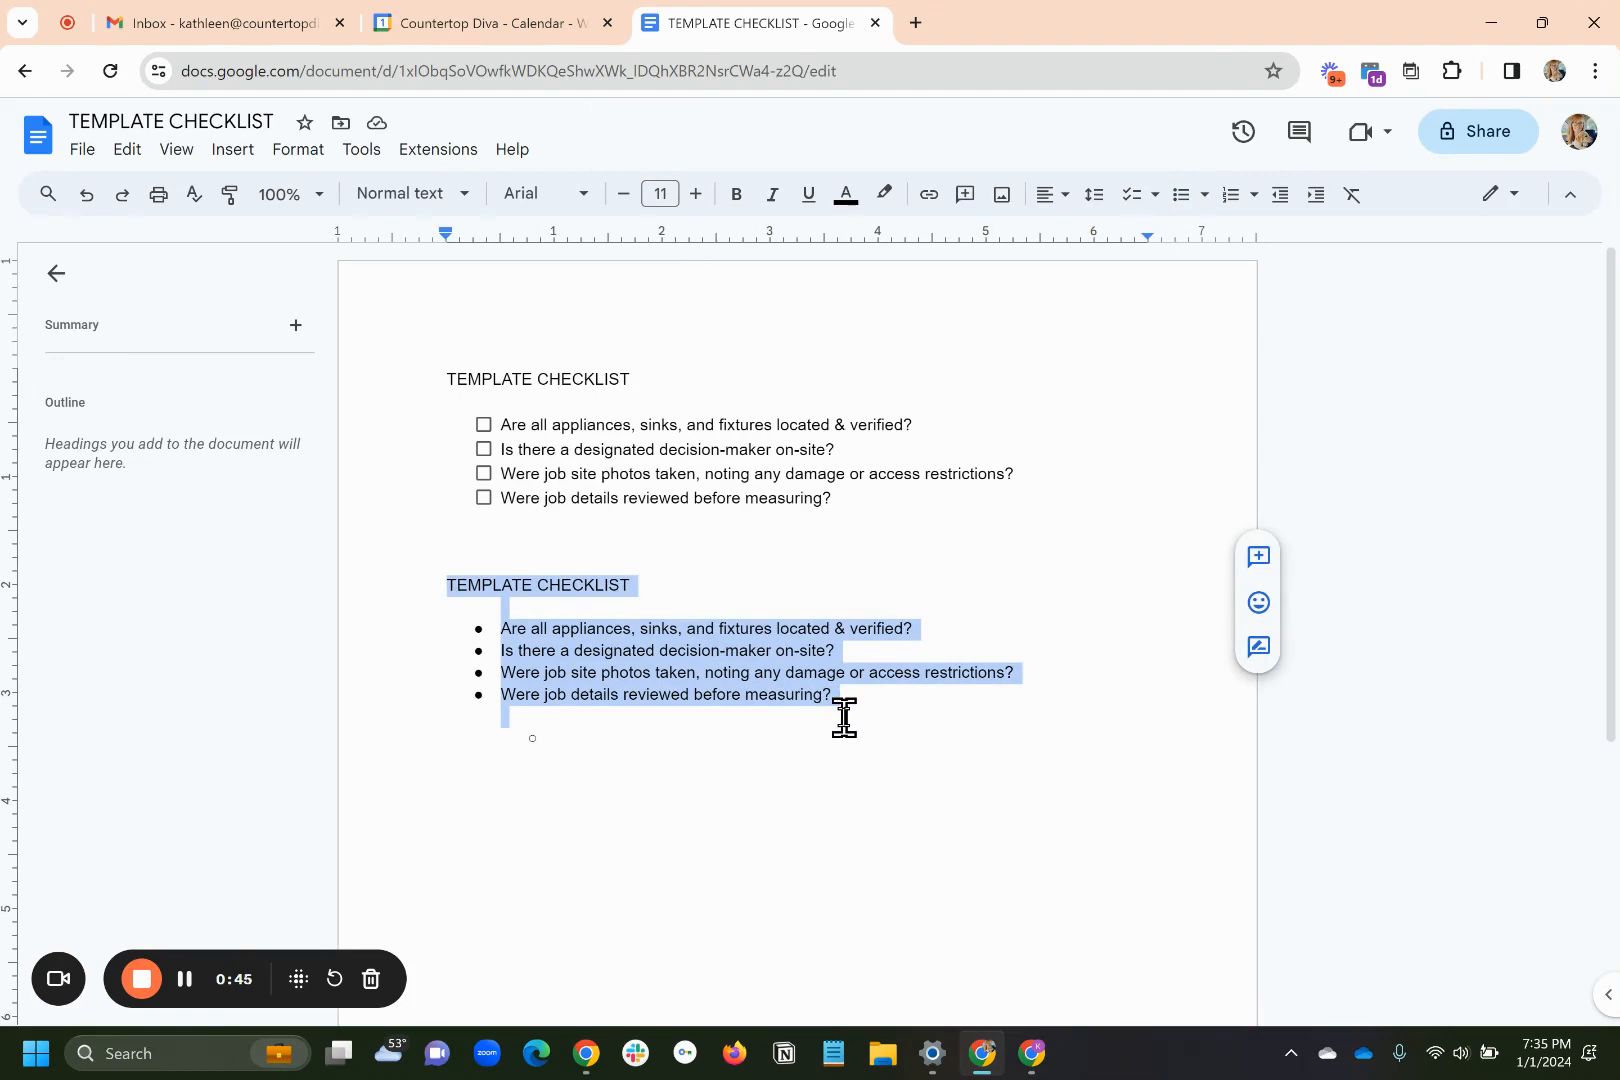
click(465, 25)
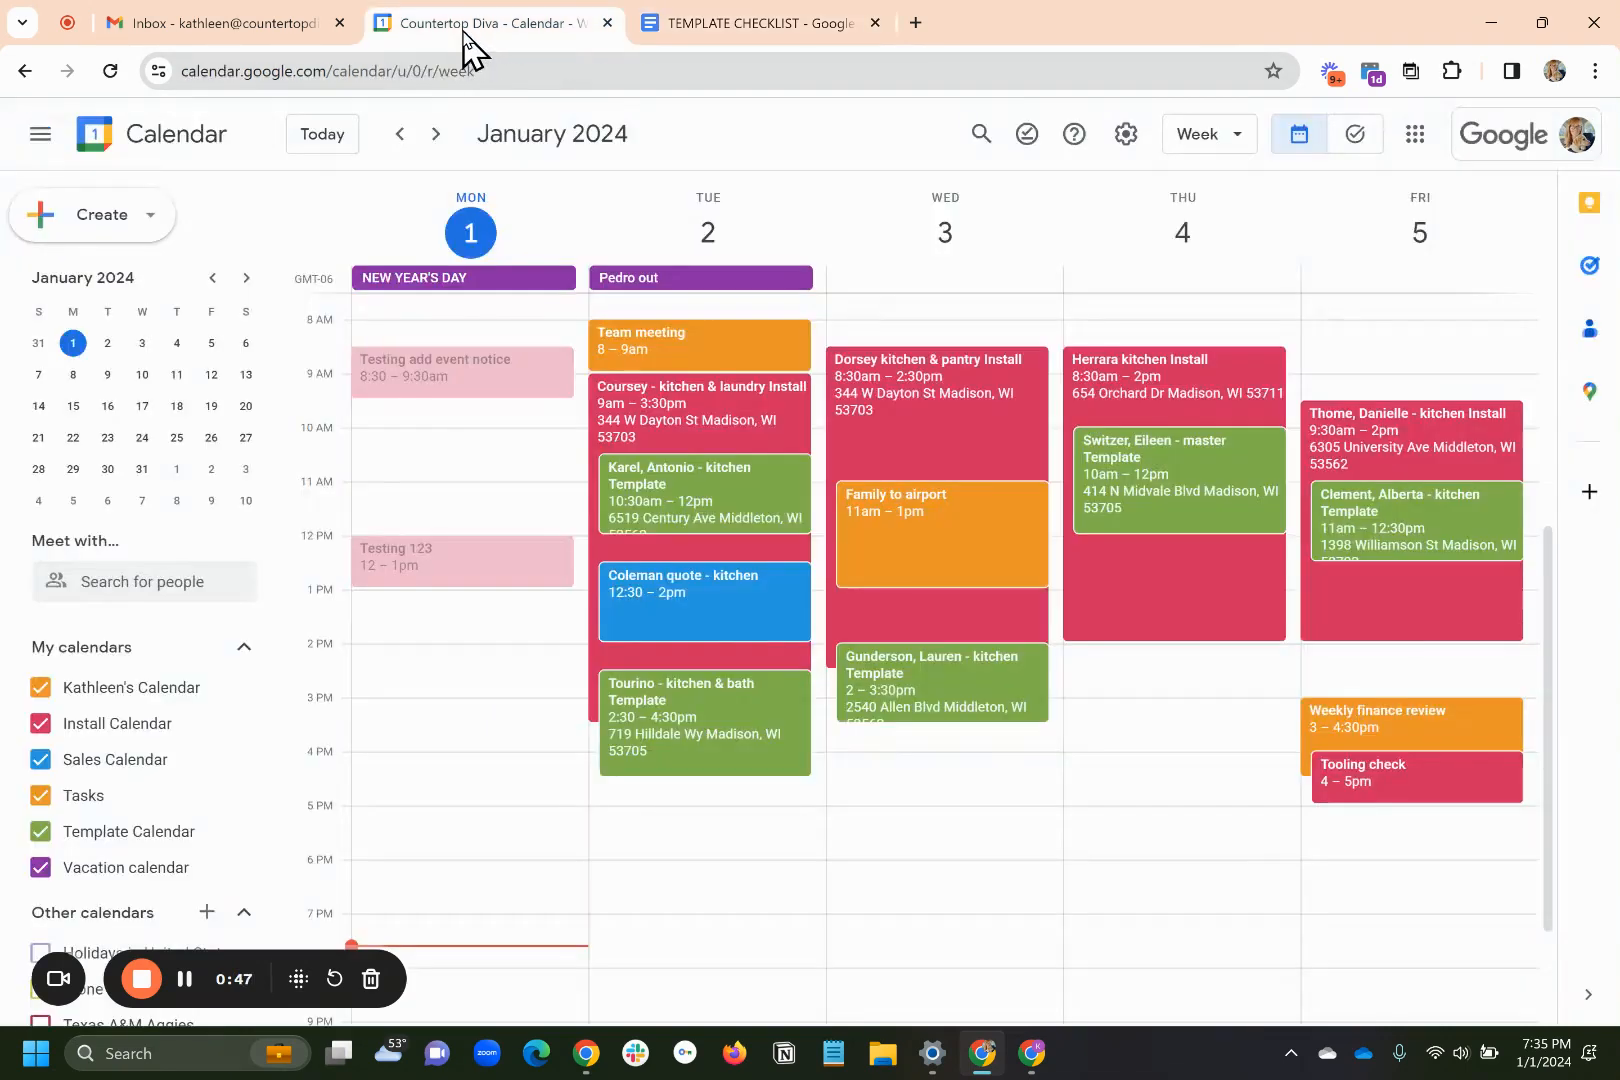
click(740, 500)
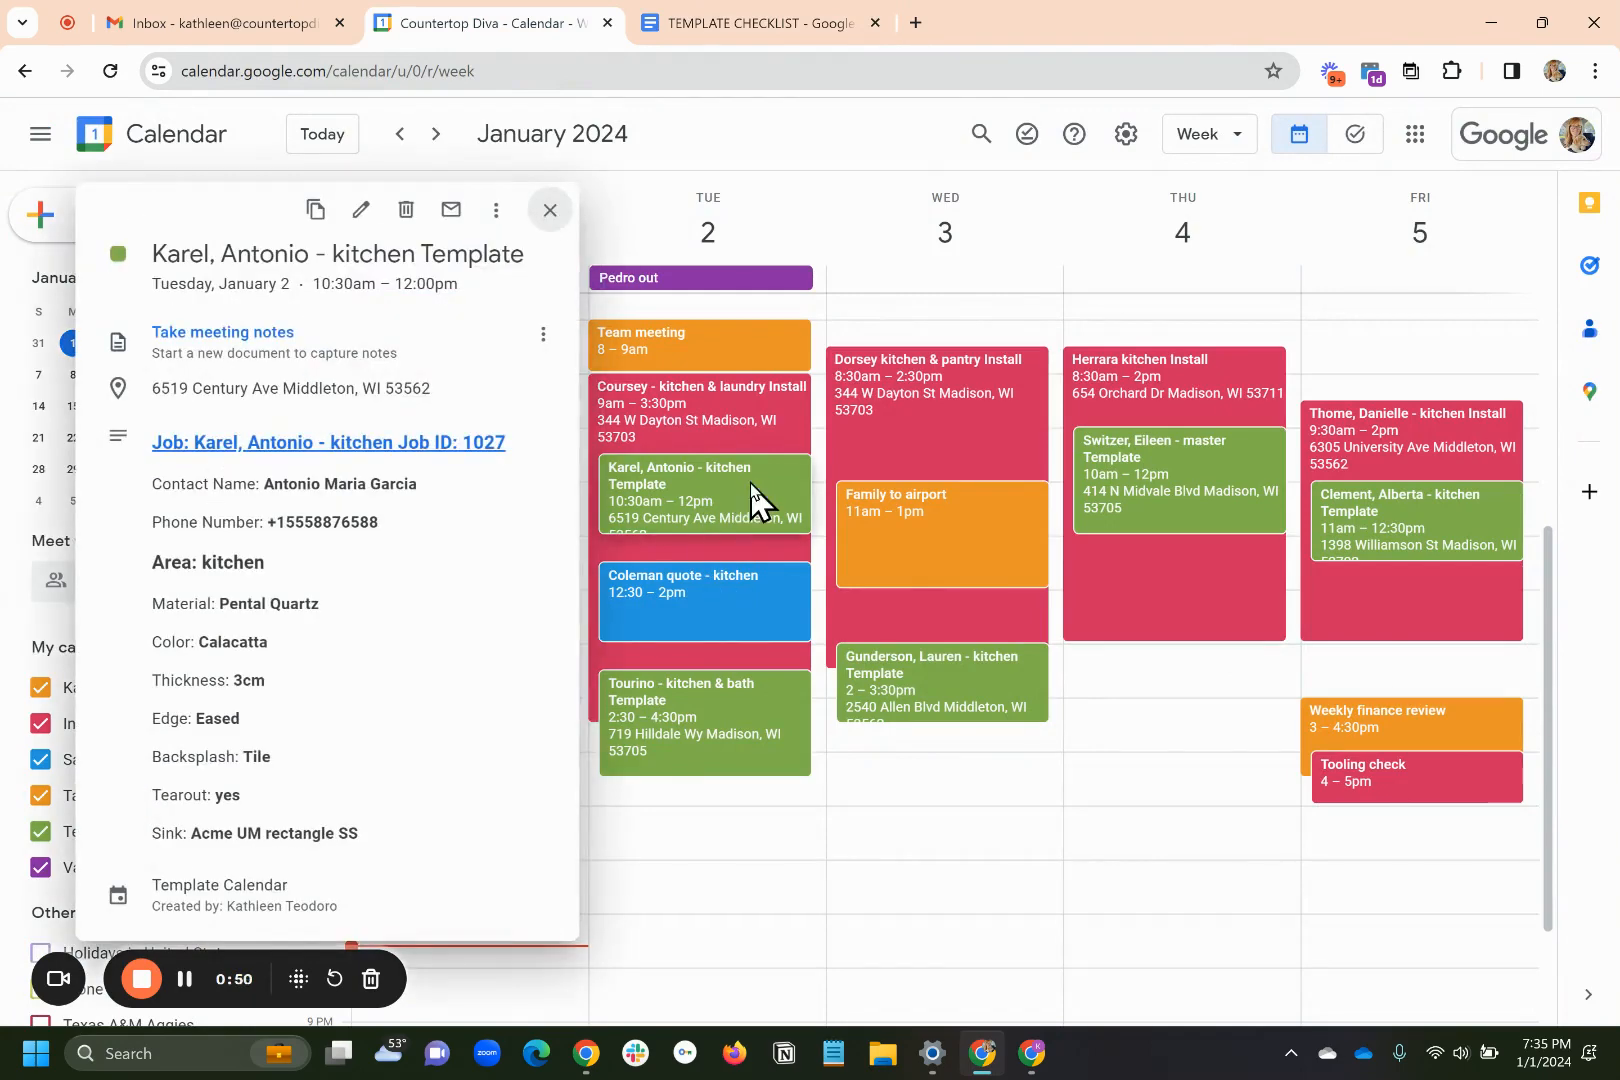
click(361, 210)
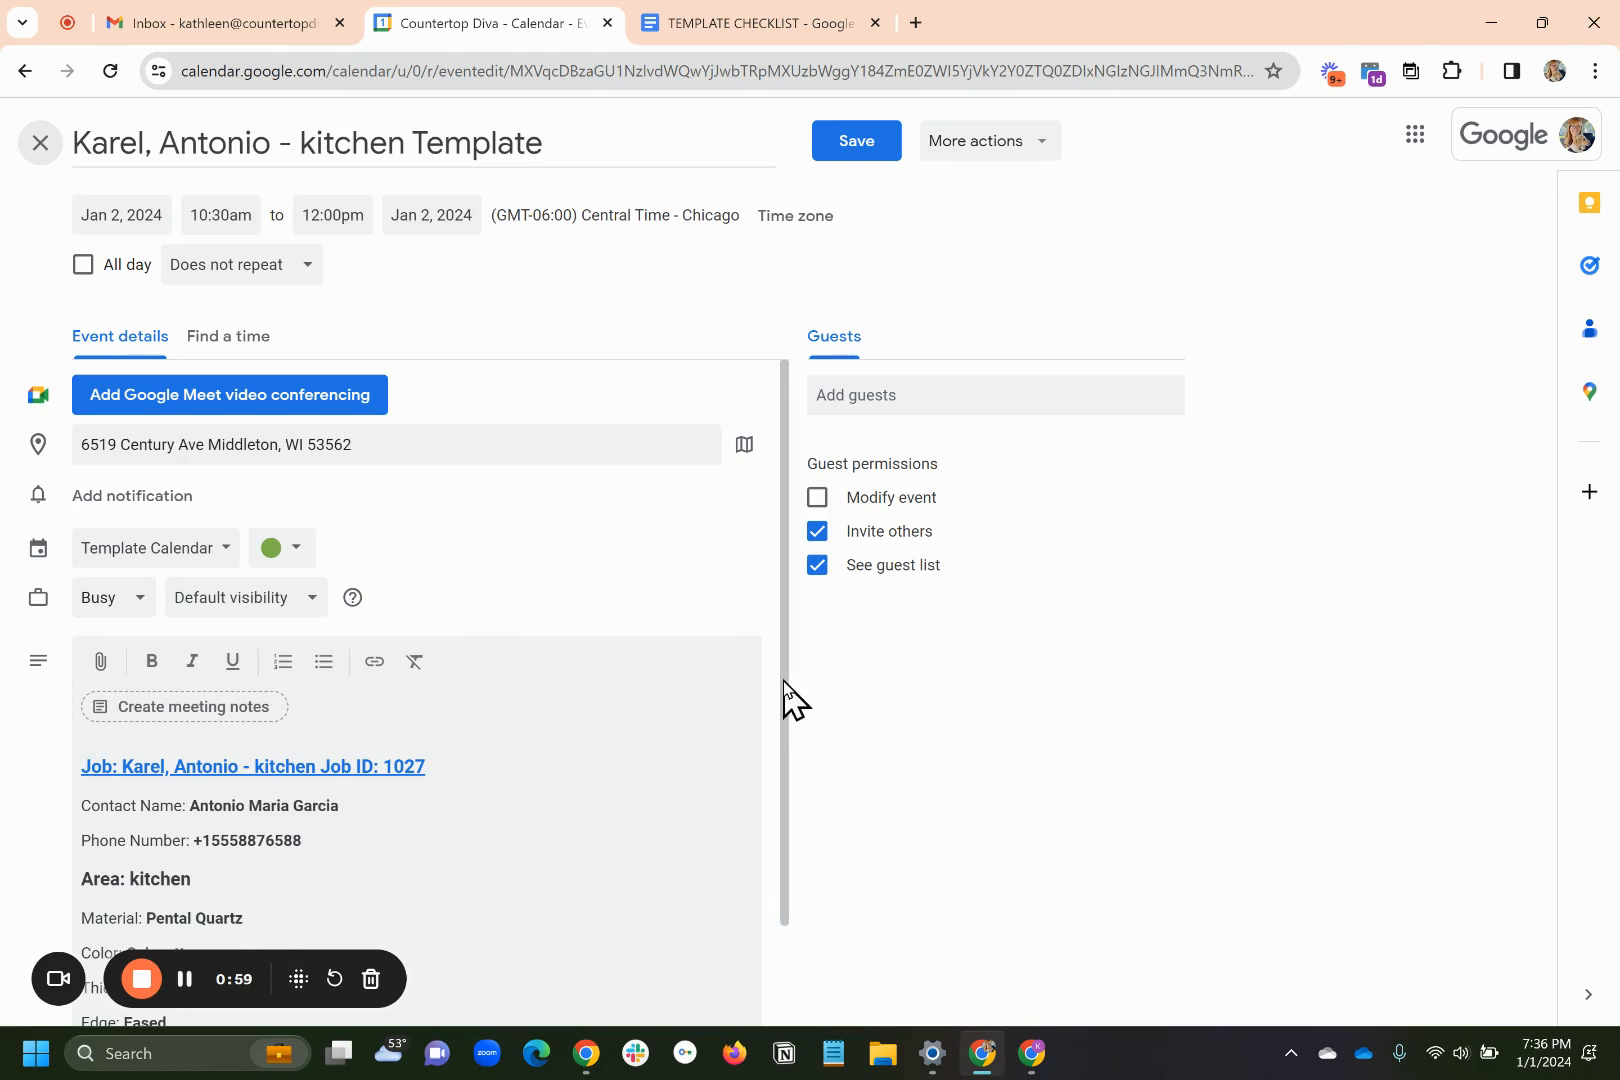
Add blank lines above the job link in the event description and paste the copied TEMPLATE CHECKLIST there.
drag(785, 685, 788, 911)
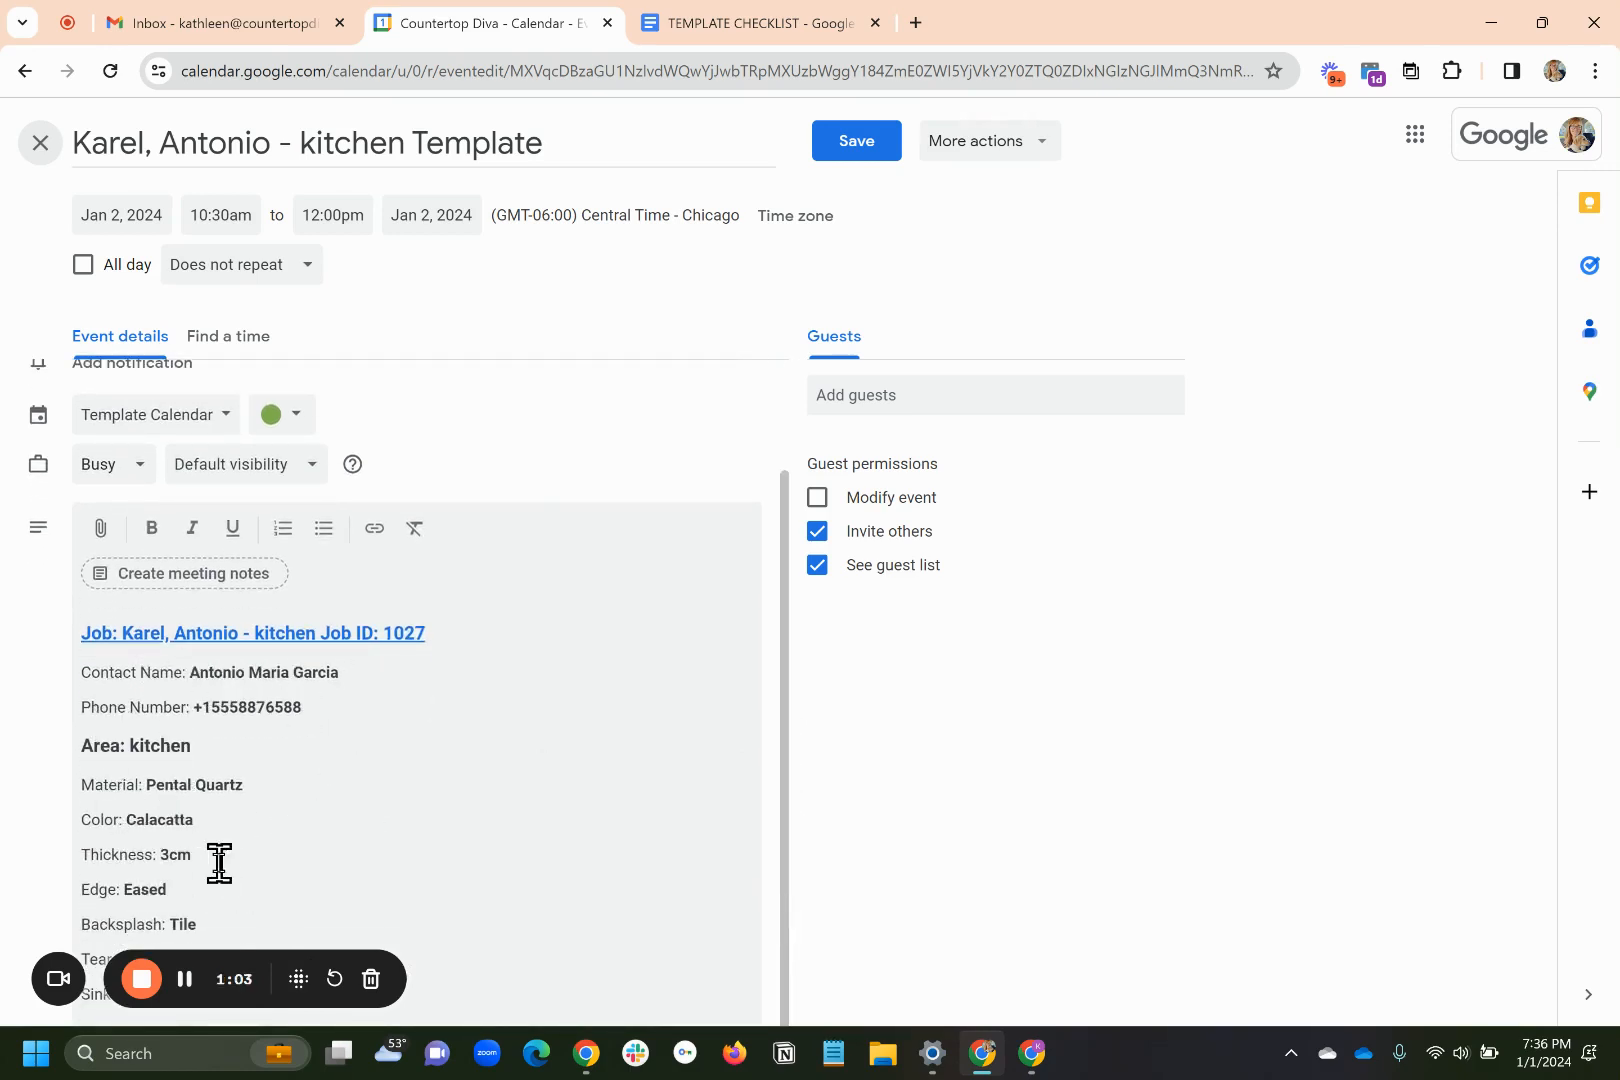
click(76, 633)
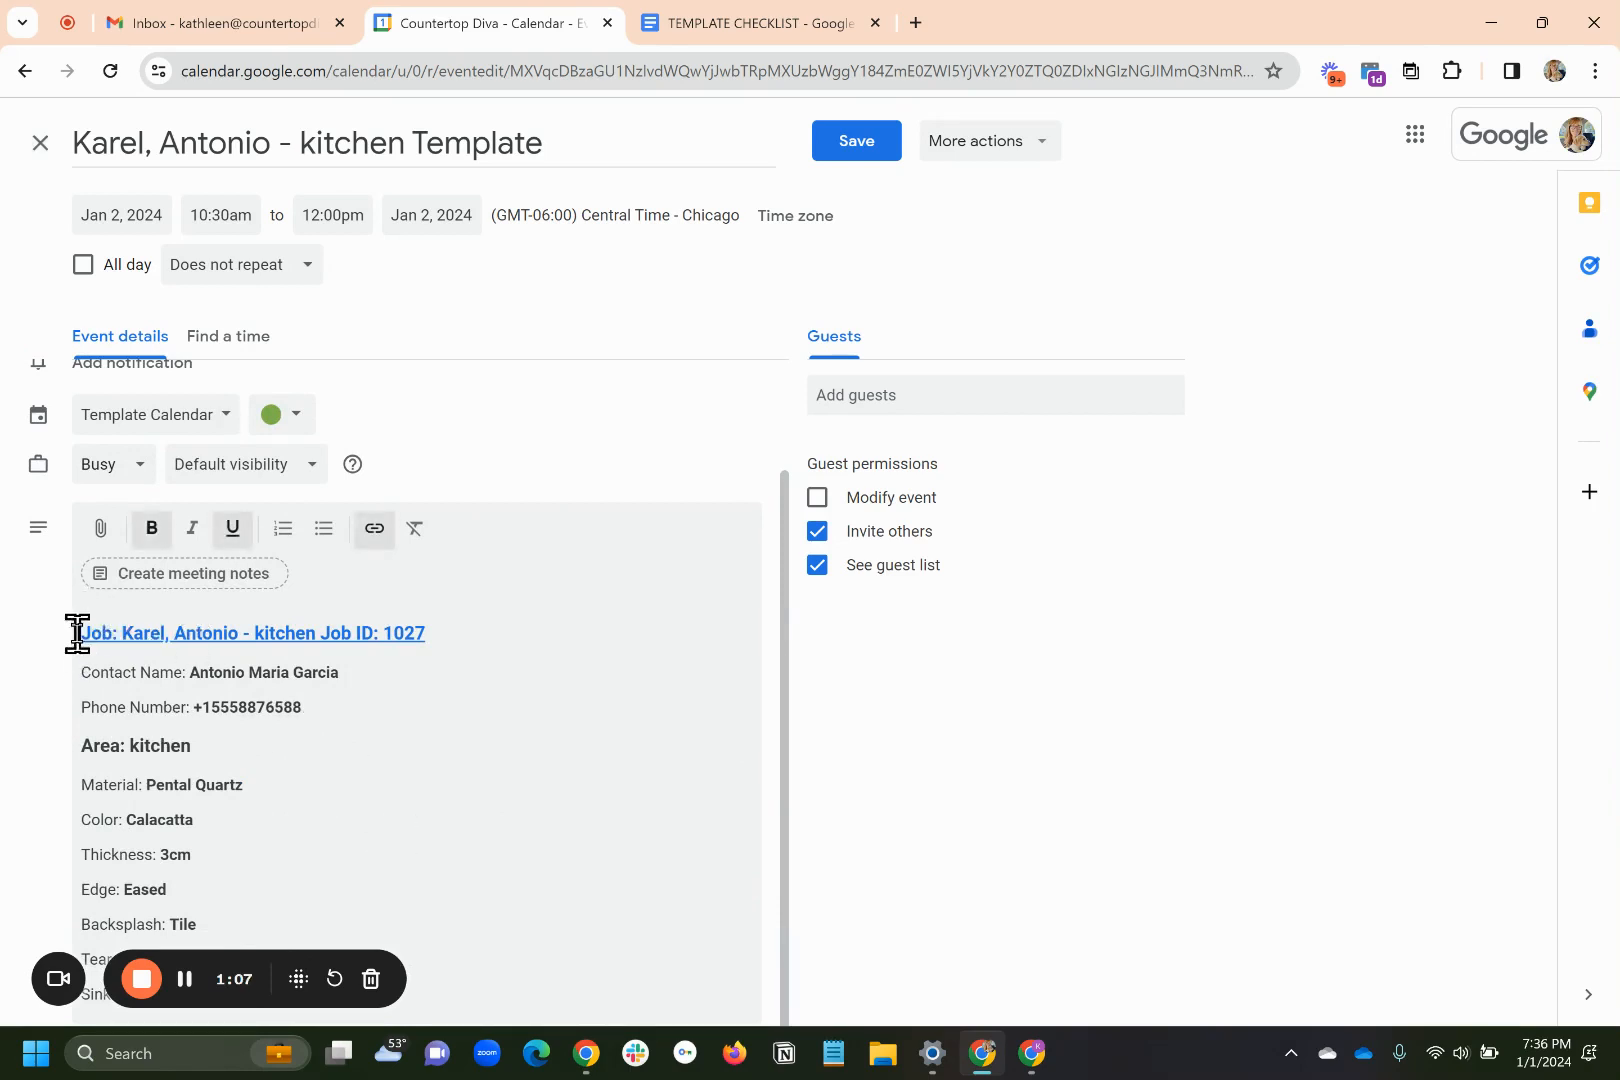
key(Return)
key(Return)
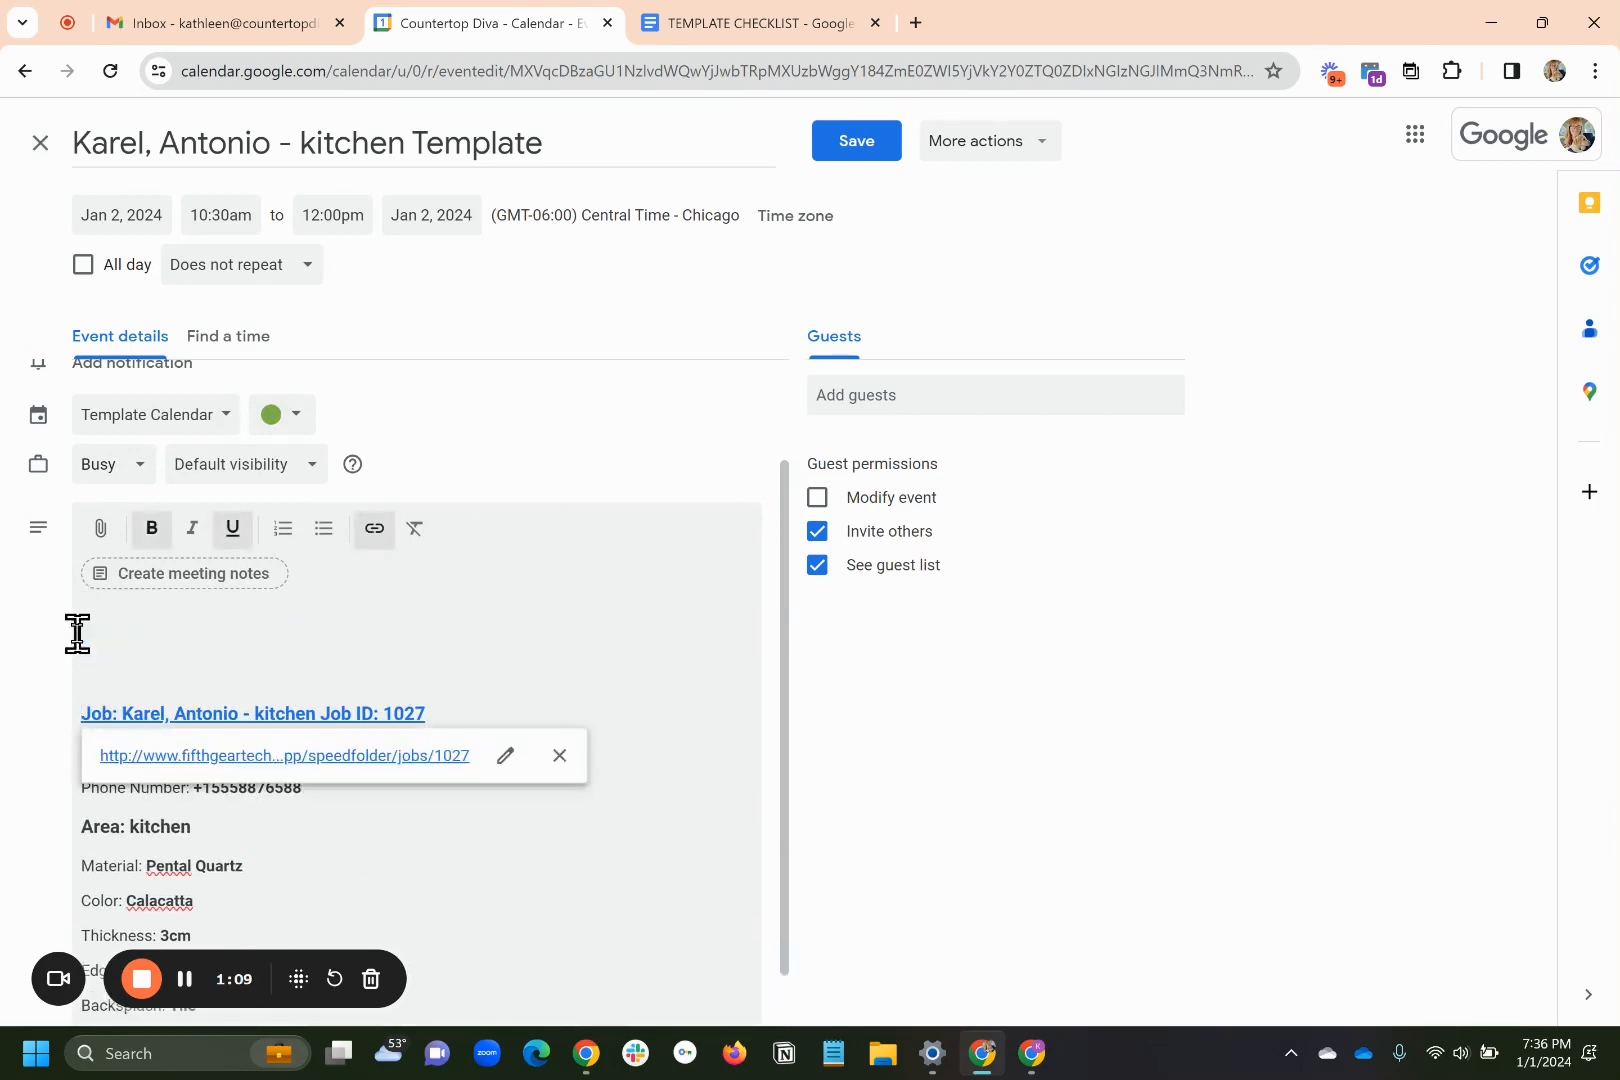
click(77, 633)
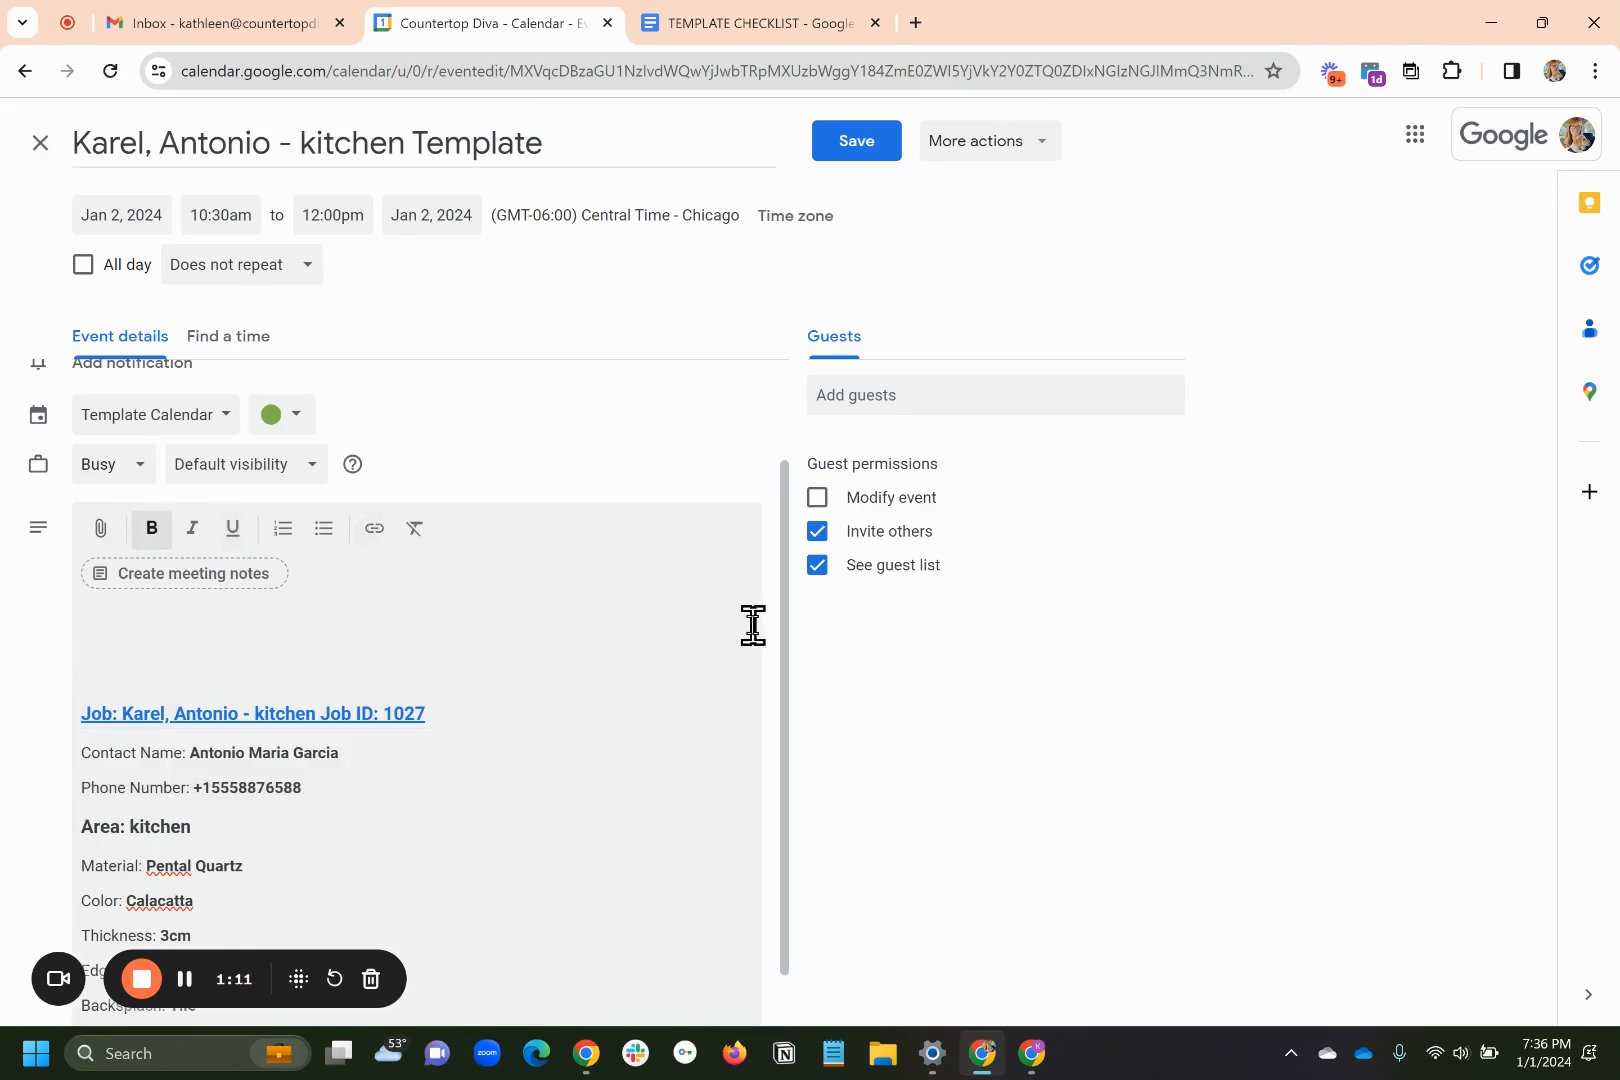
key(ctrl+v)
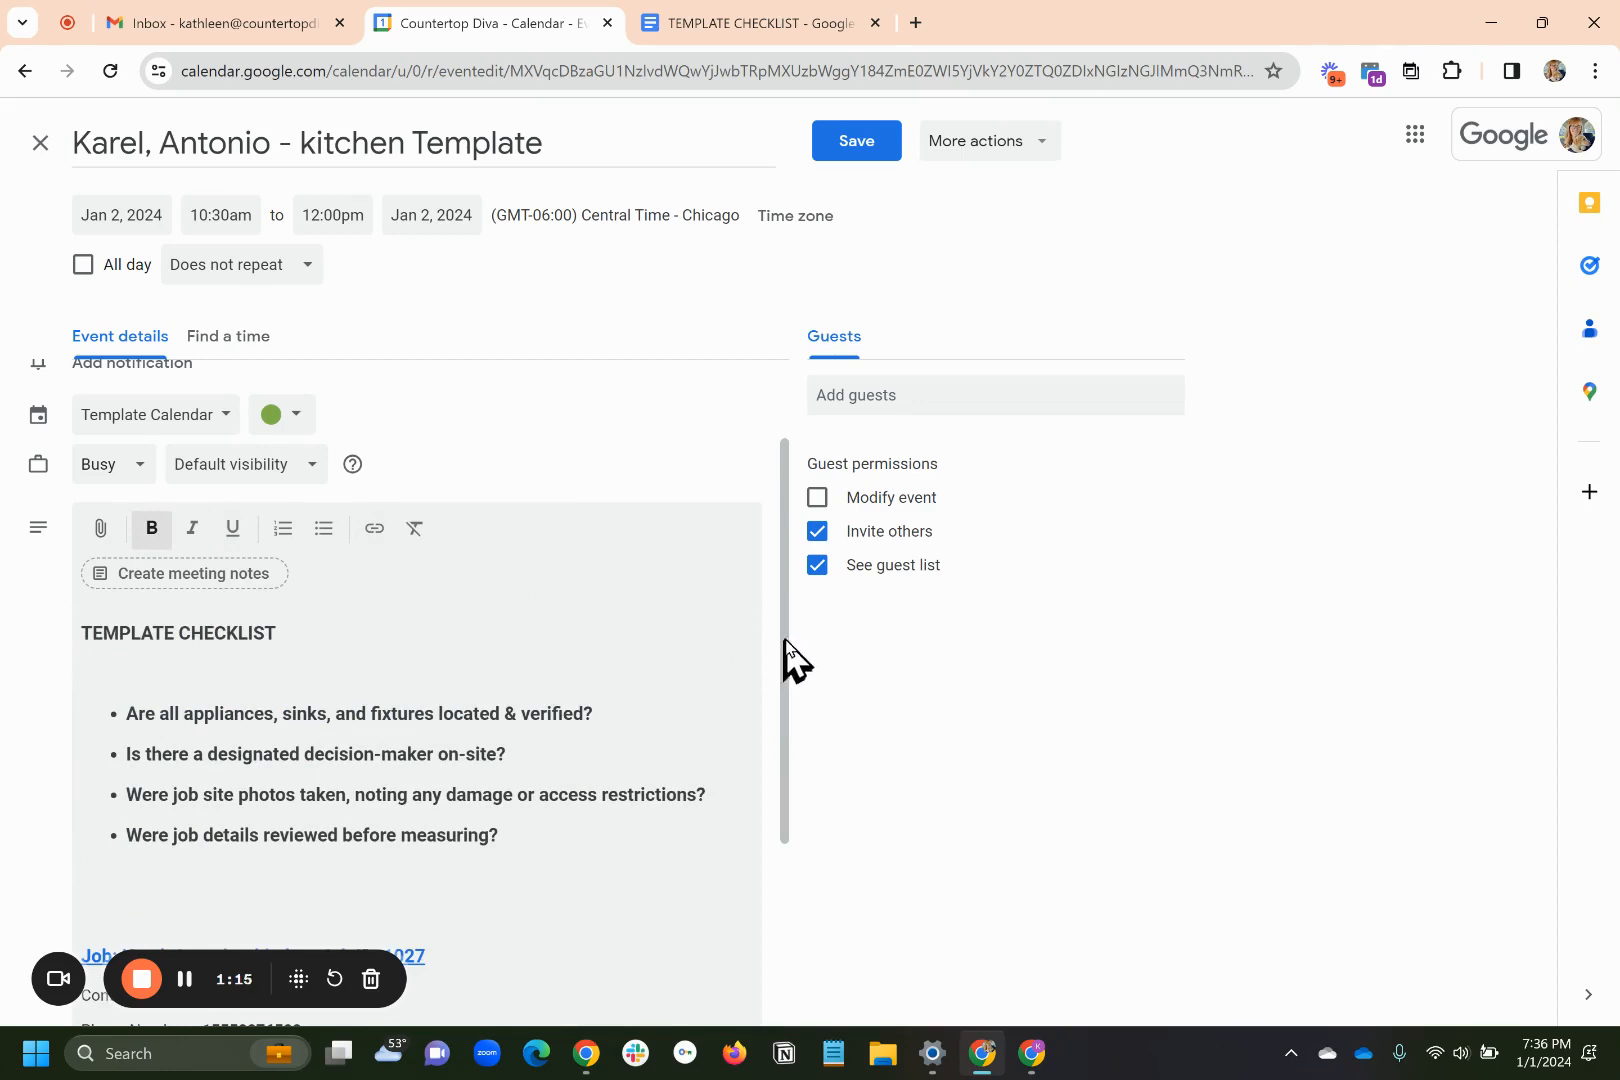
Remove the extra blank lines below the checklist heading and above the job link, and save the event.
drag(791, 640, 786, 700)
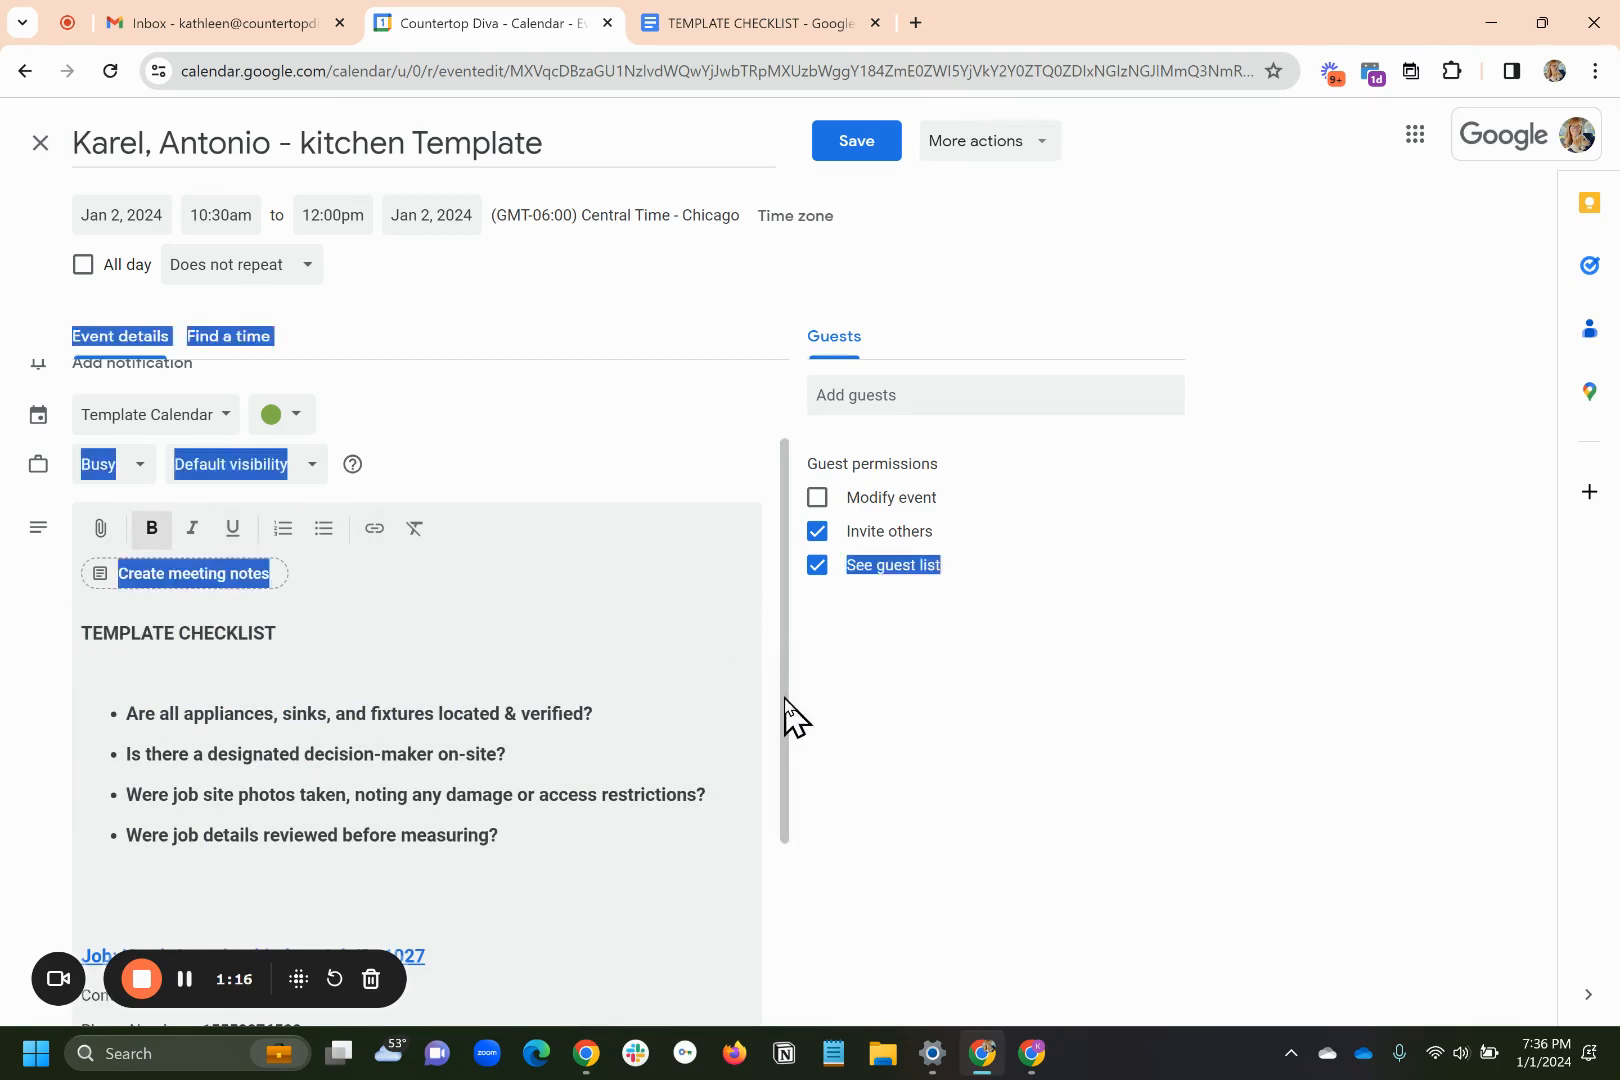
click(473, 677)
key(BackSpace)
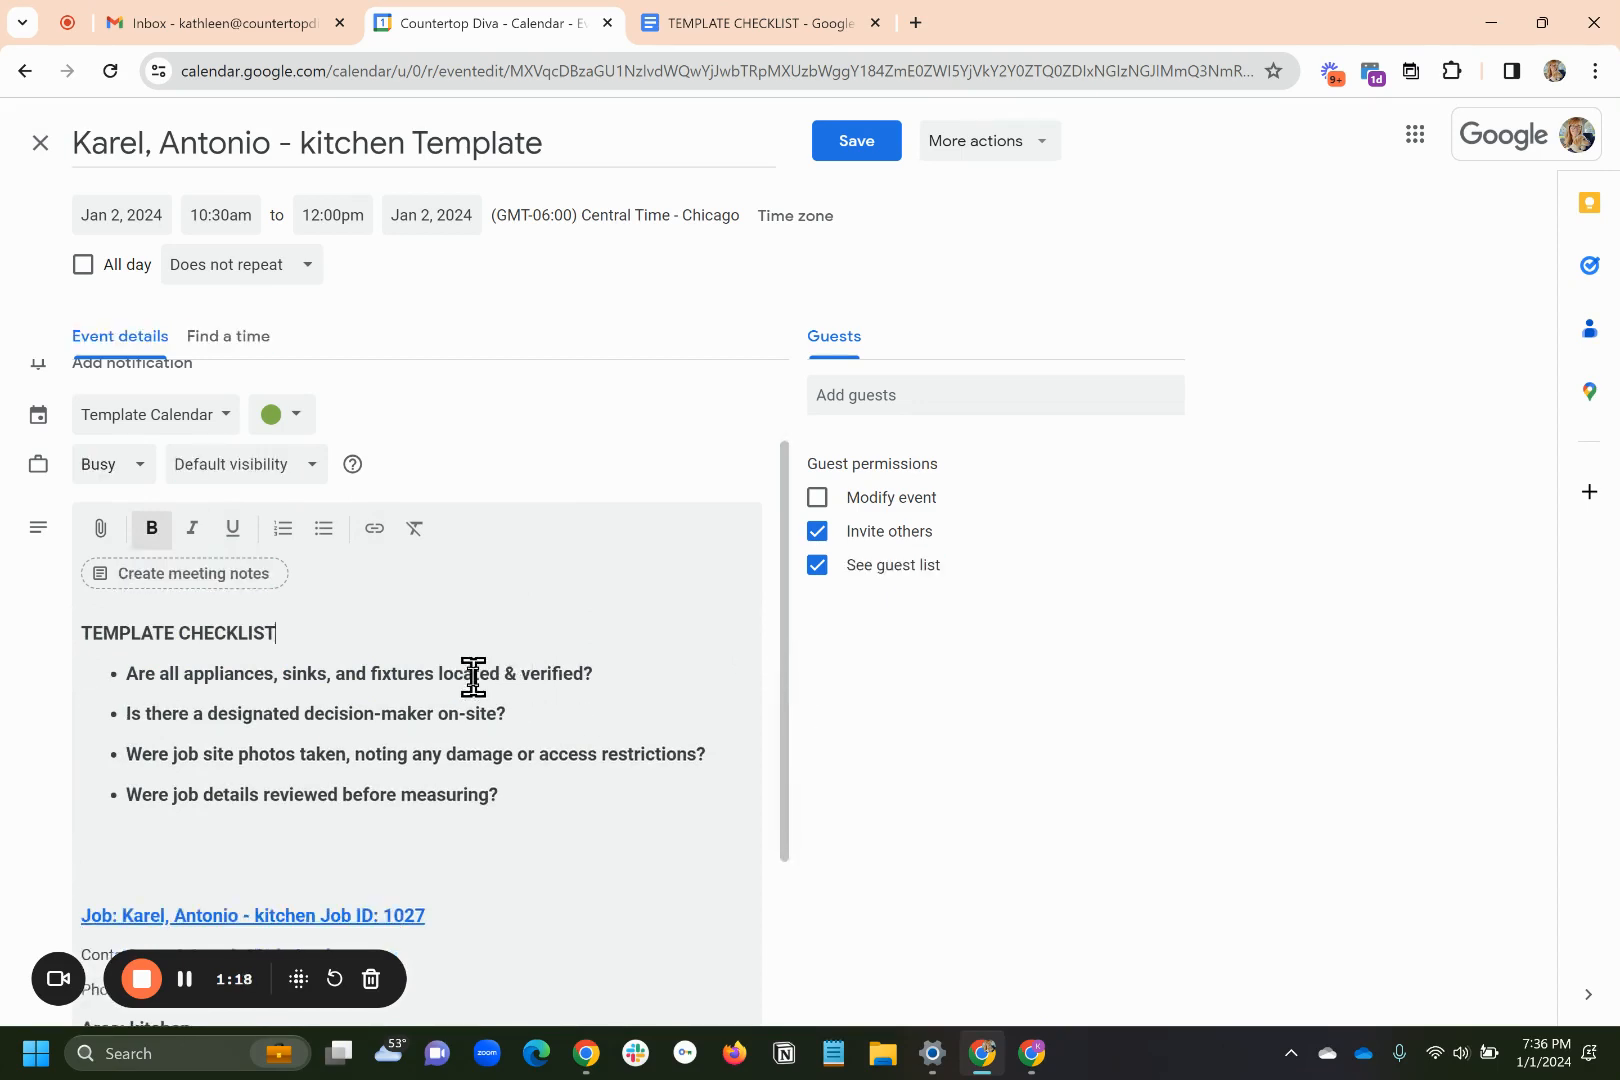
click(244, 847)
key(Delete)
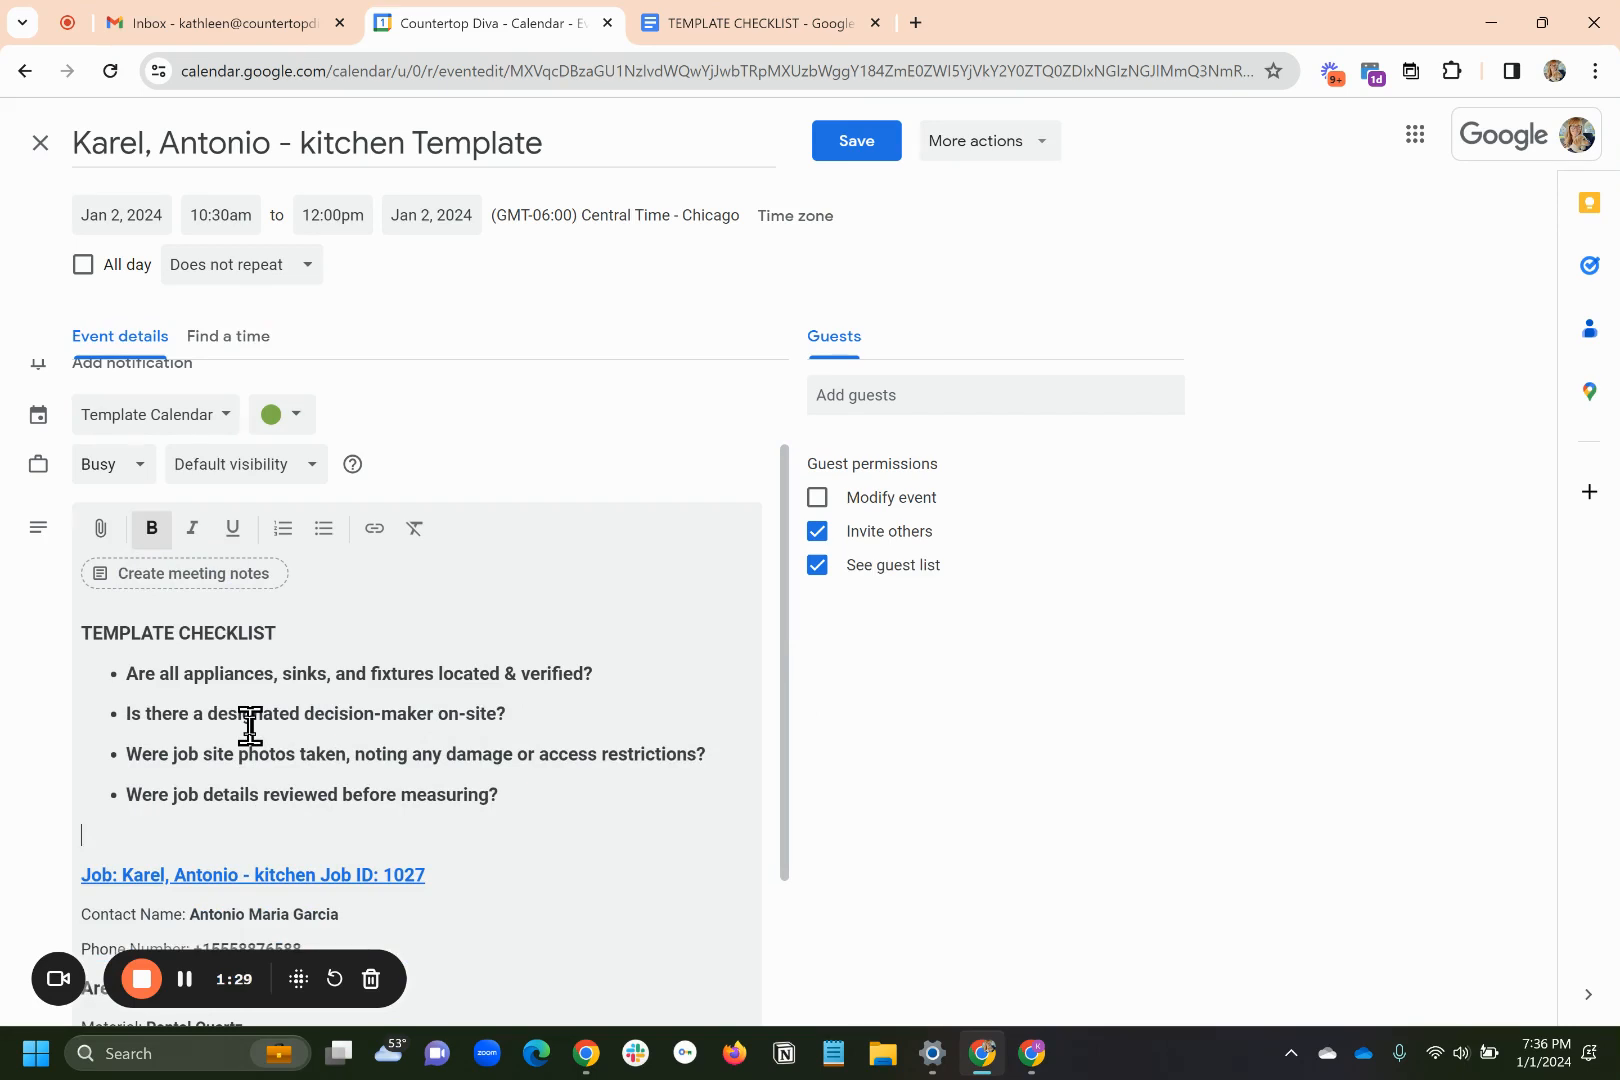
click(857, 141)
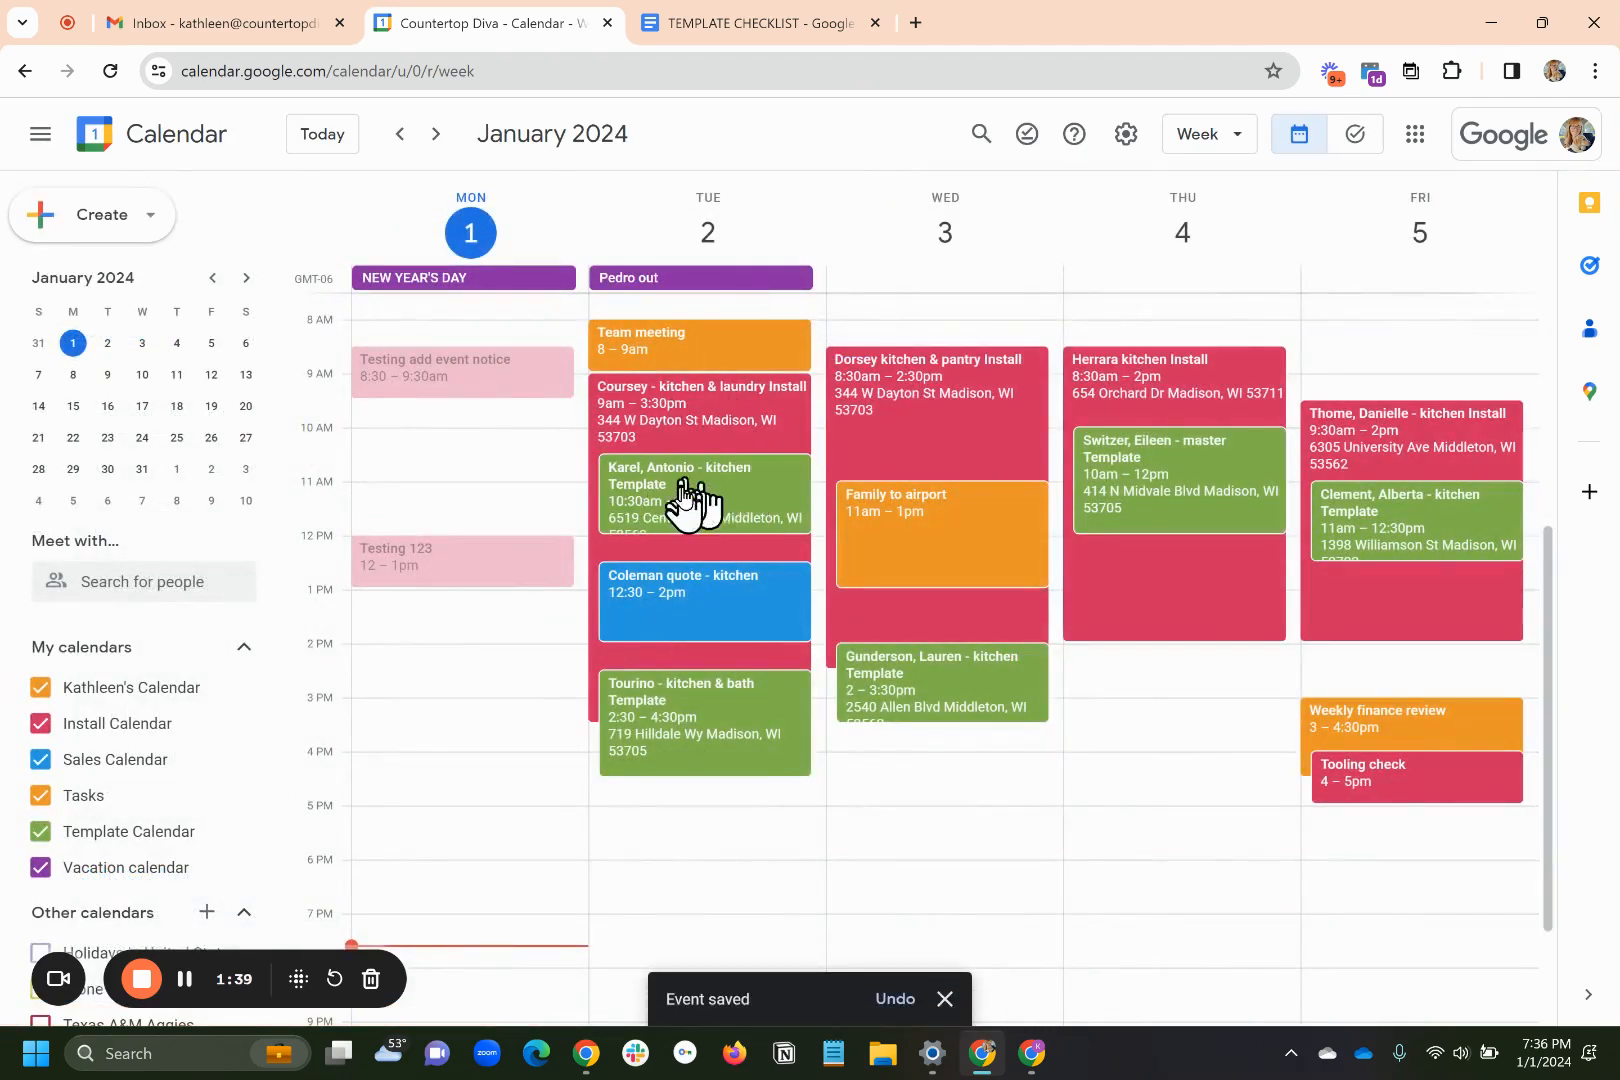
Start a meeting notes document for the January 2, 2:30pm kitchen & bath Template event.
click(697, 740)
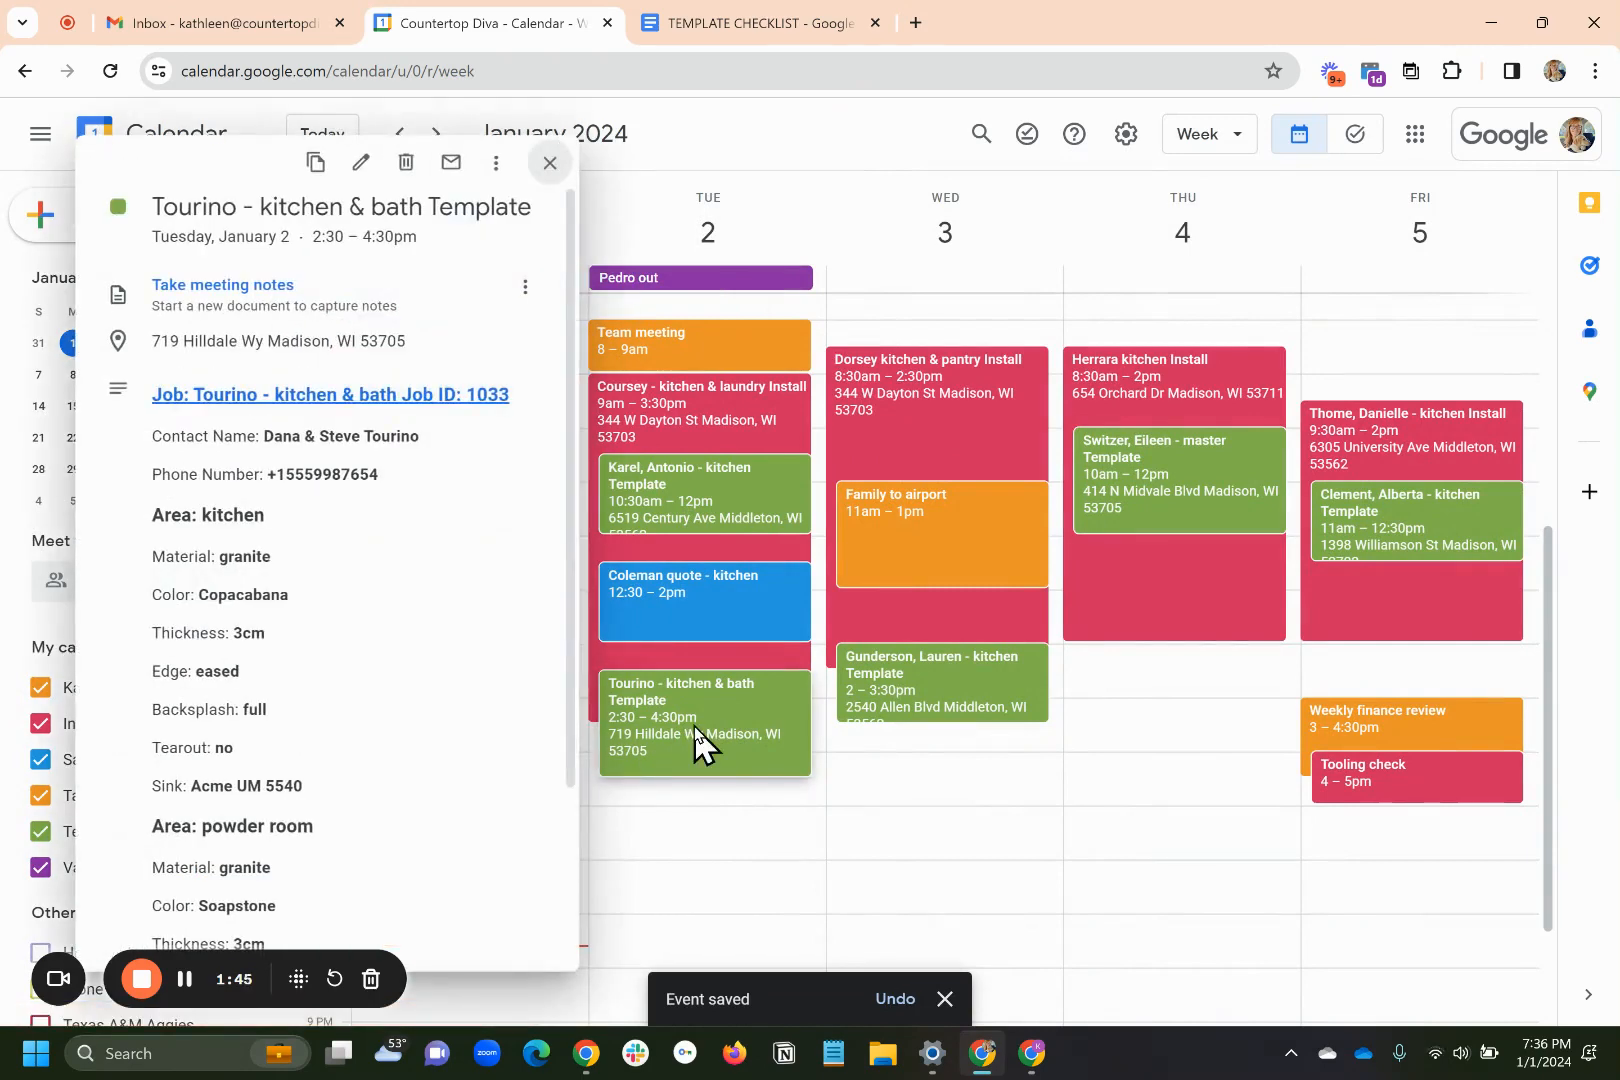
click(222, 285)
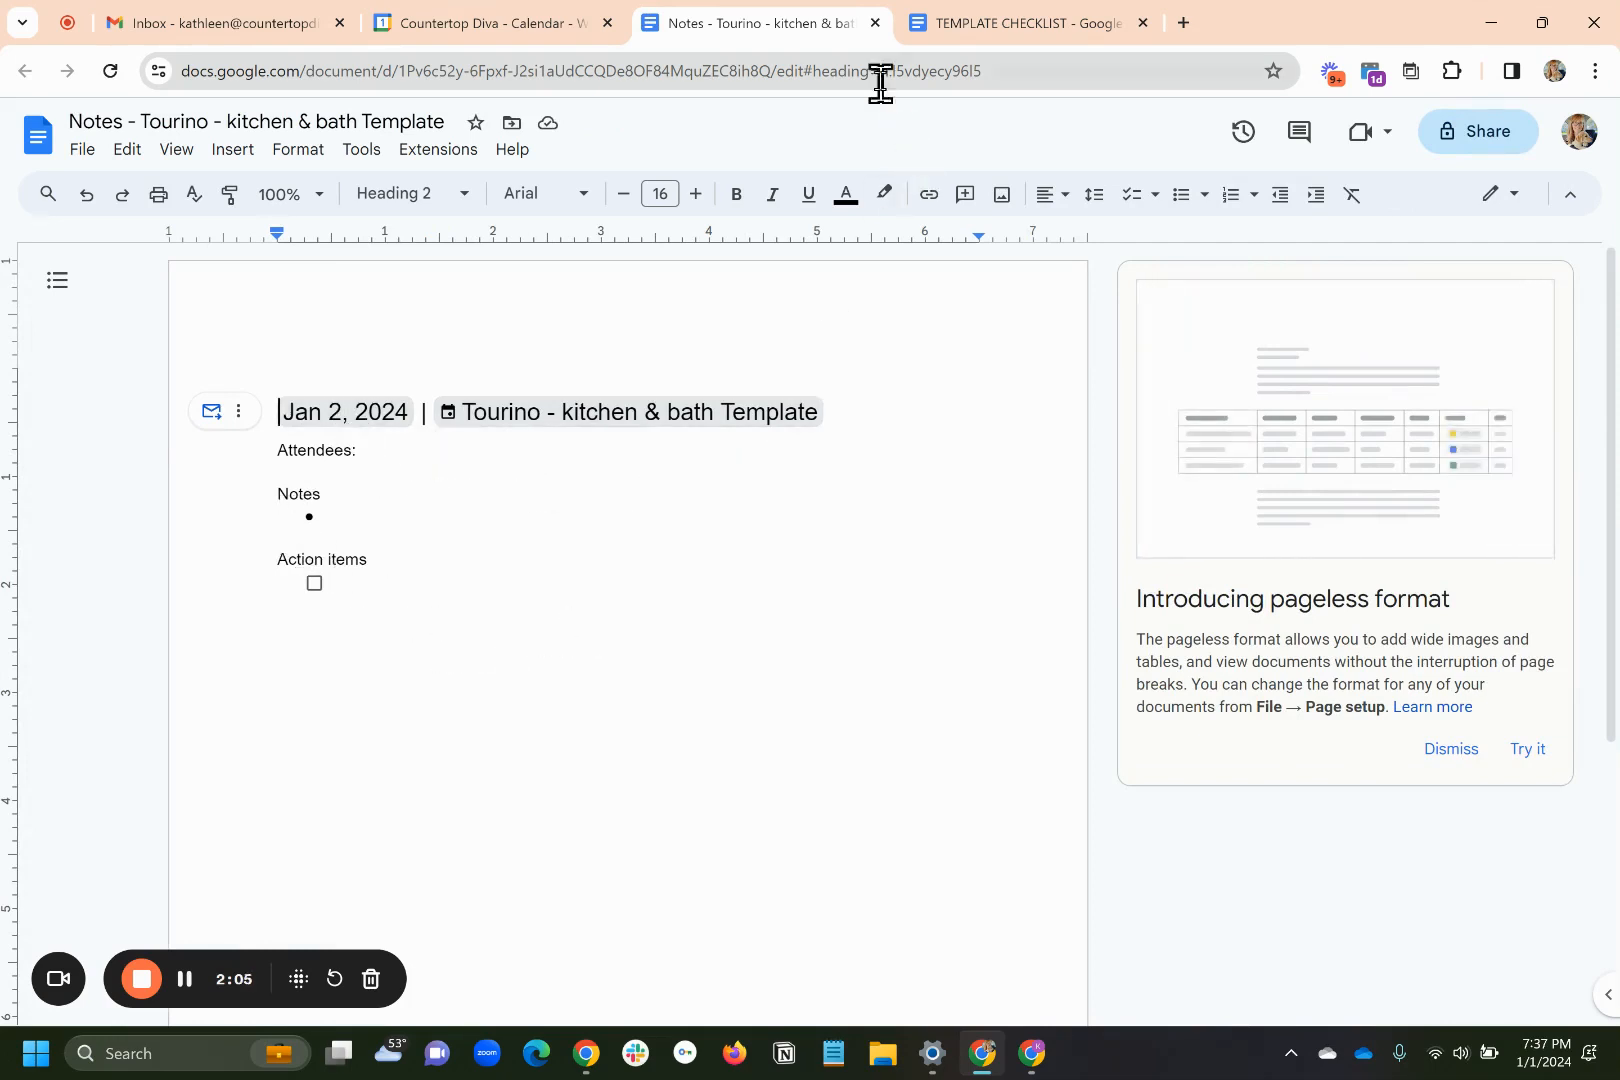
Replace the Action items section of the meeting notes with the checkbox checklist copied from the TEMPLATE CHECKLIST document, and close the notes.
click(976, 25)
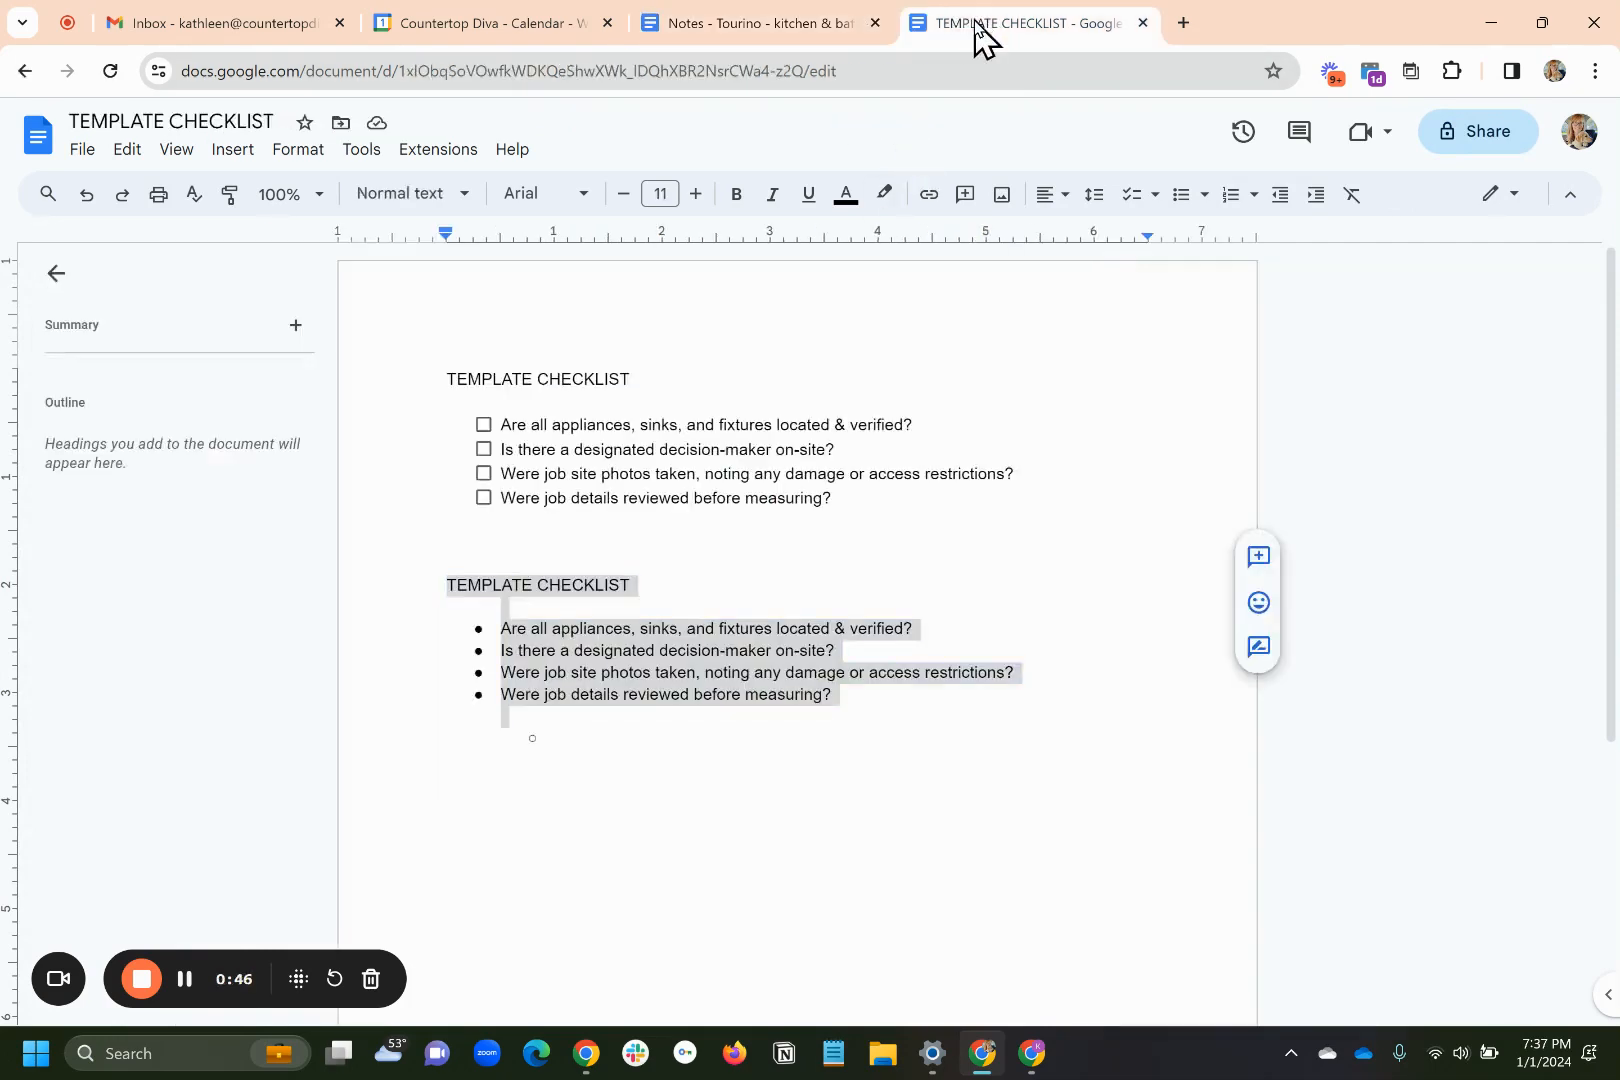
click(1080, 560)
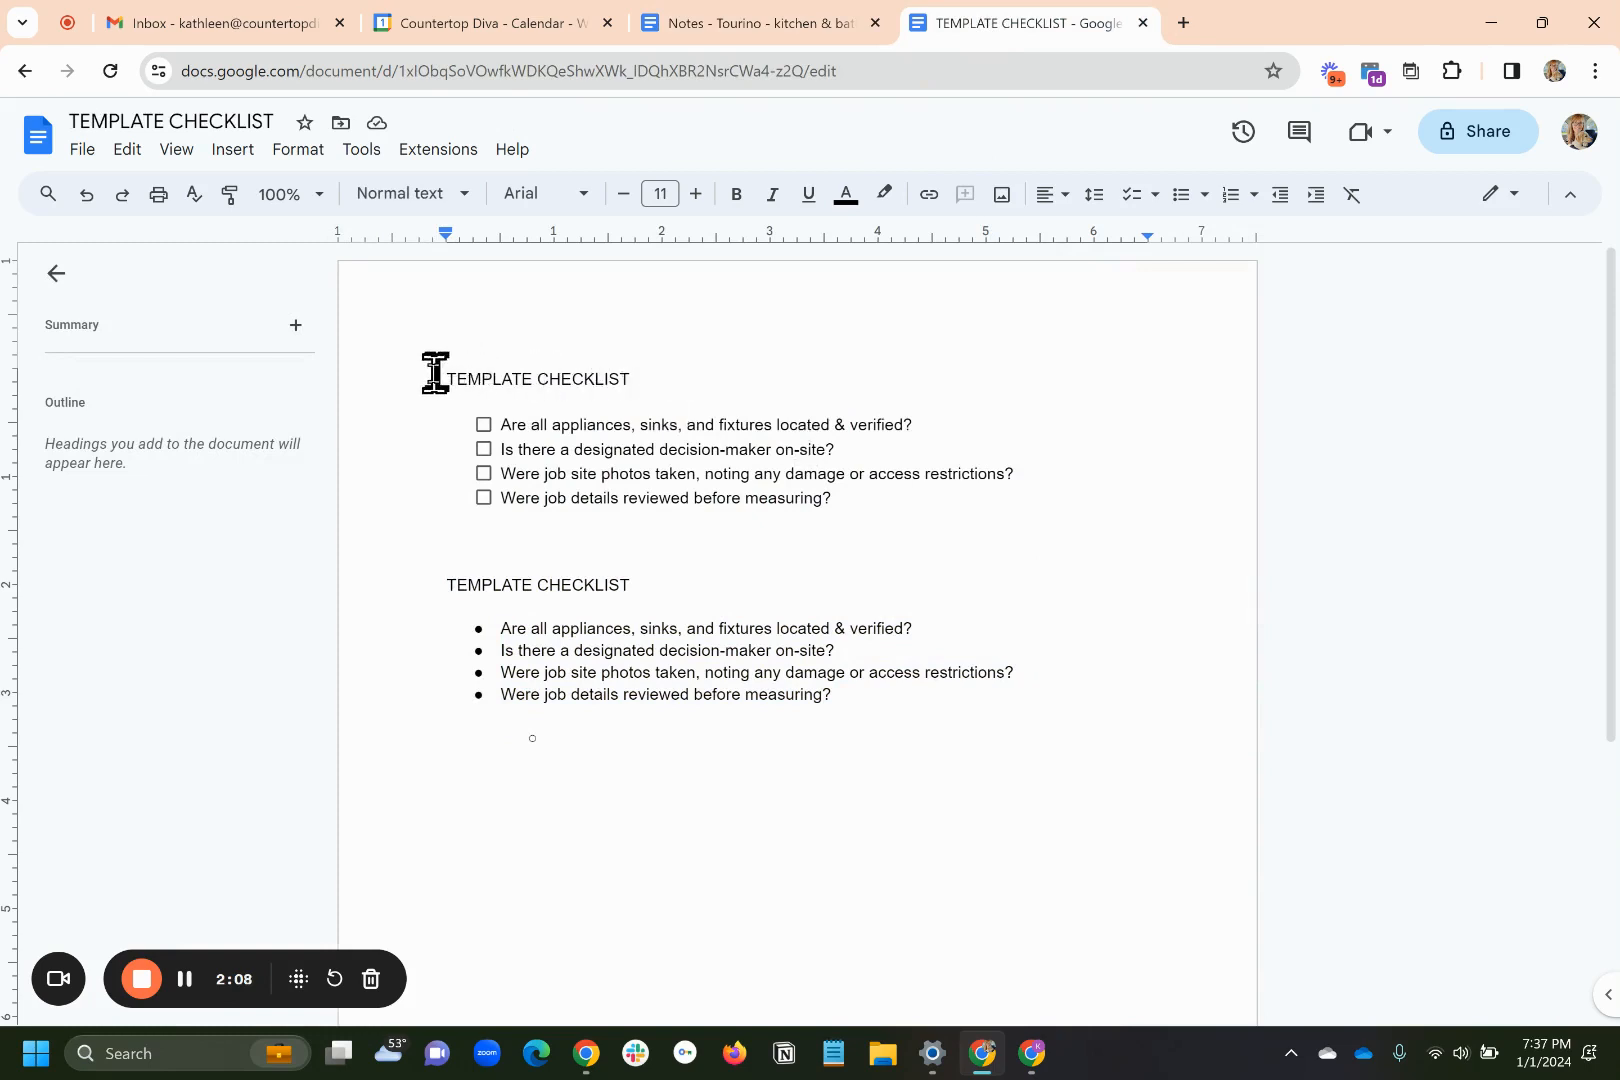
drag(443, 378, 885, 515)
key(ctrl+c)
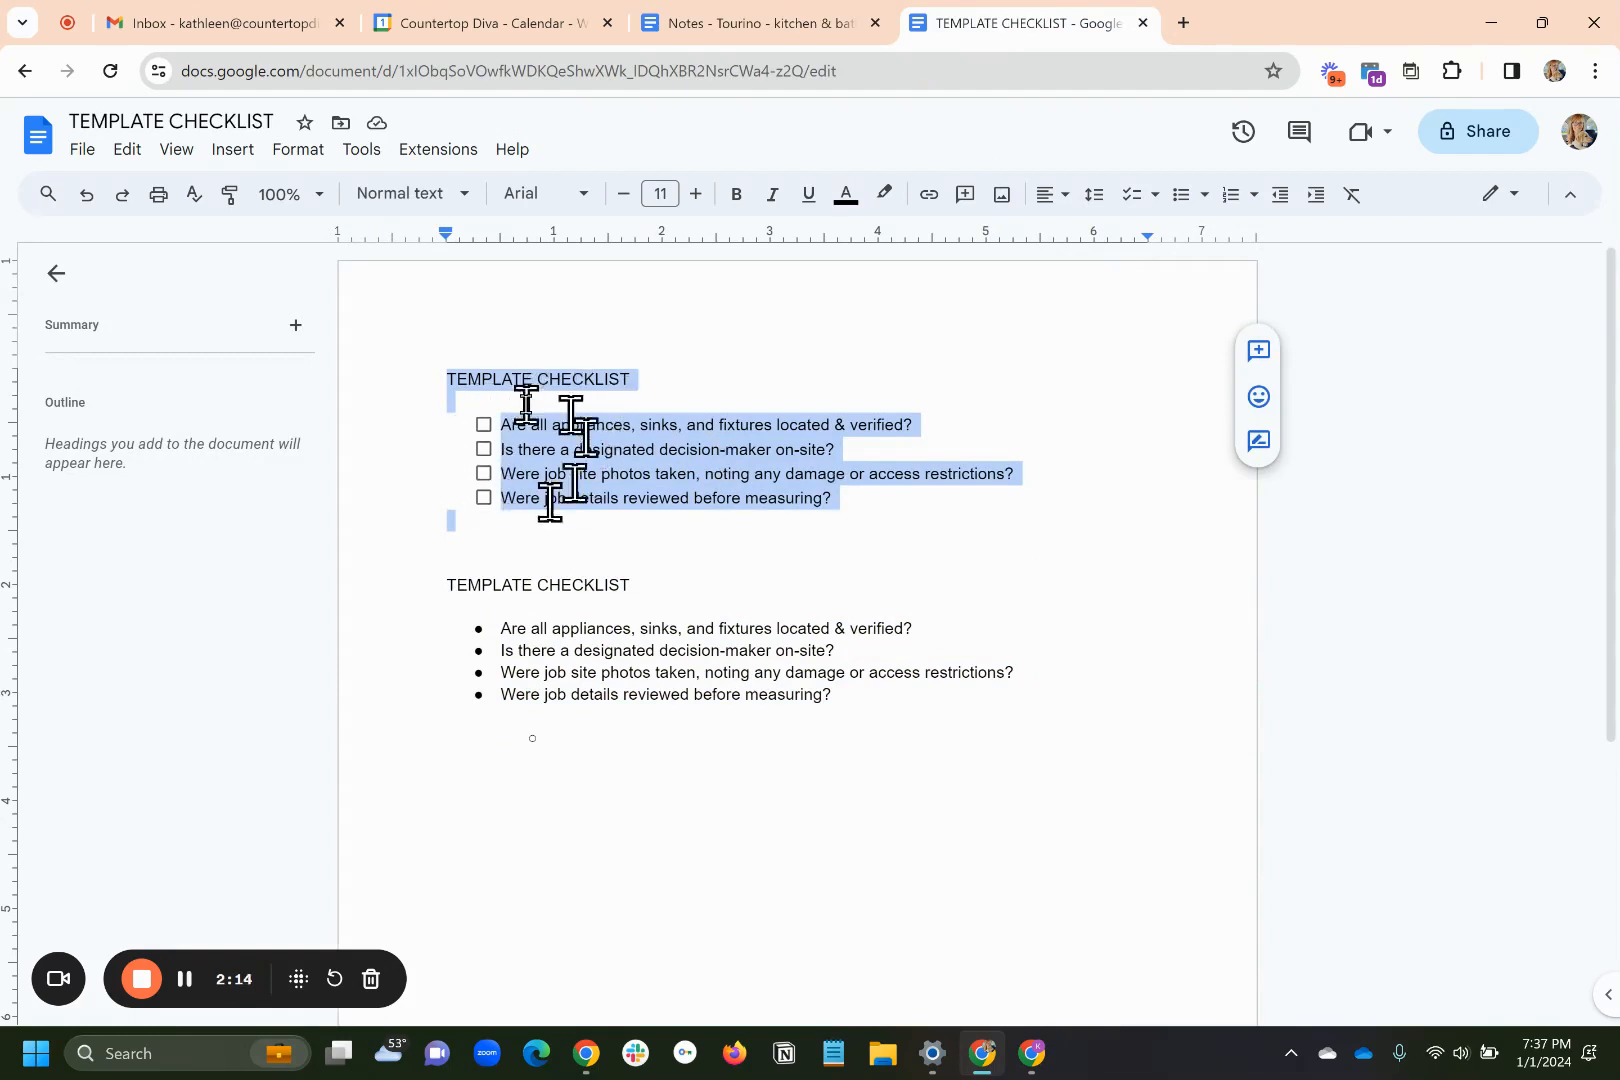
click(724, 30)
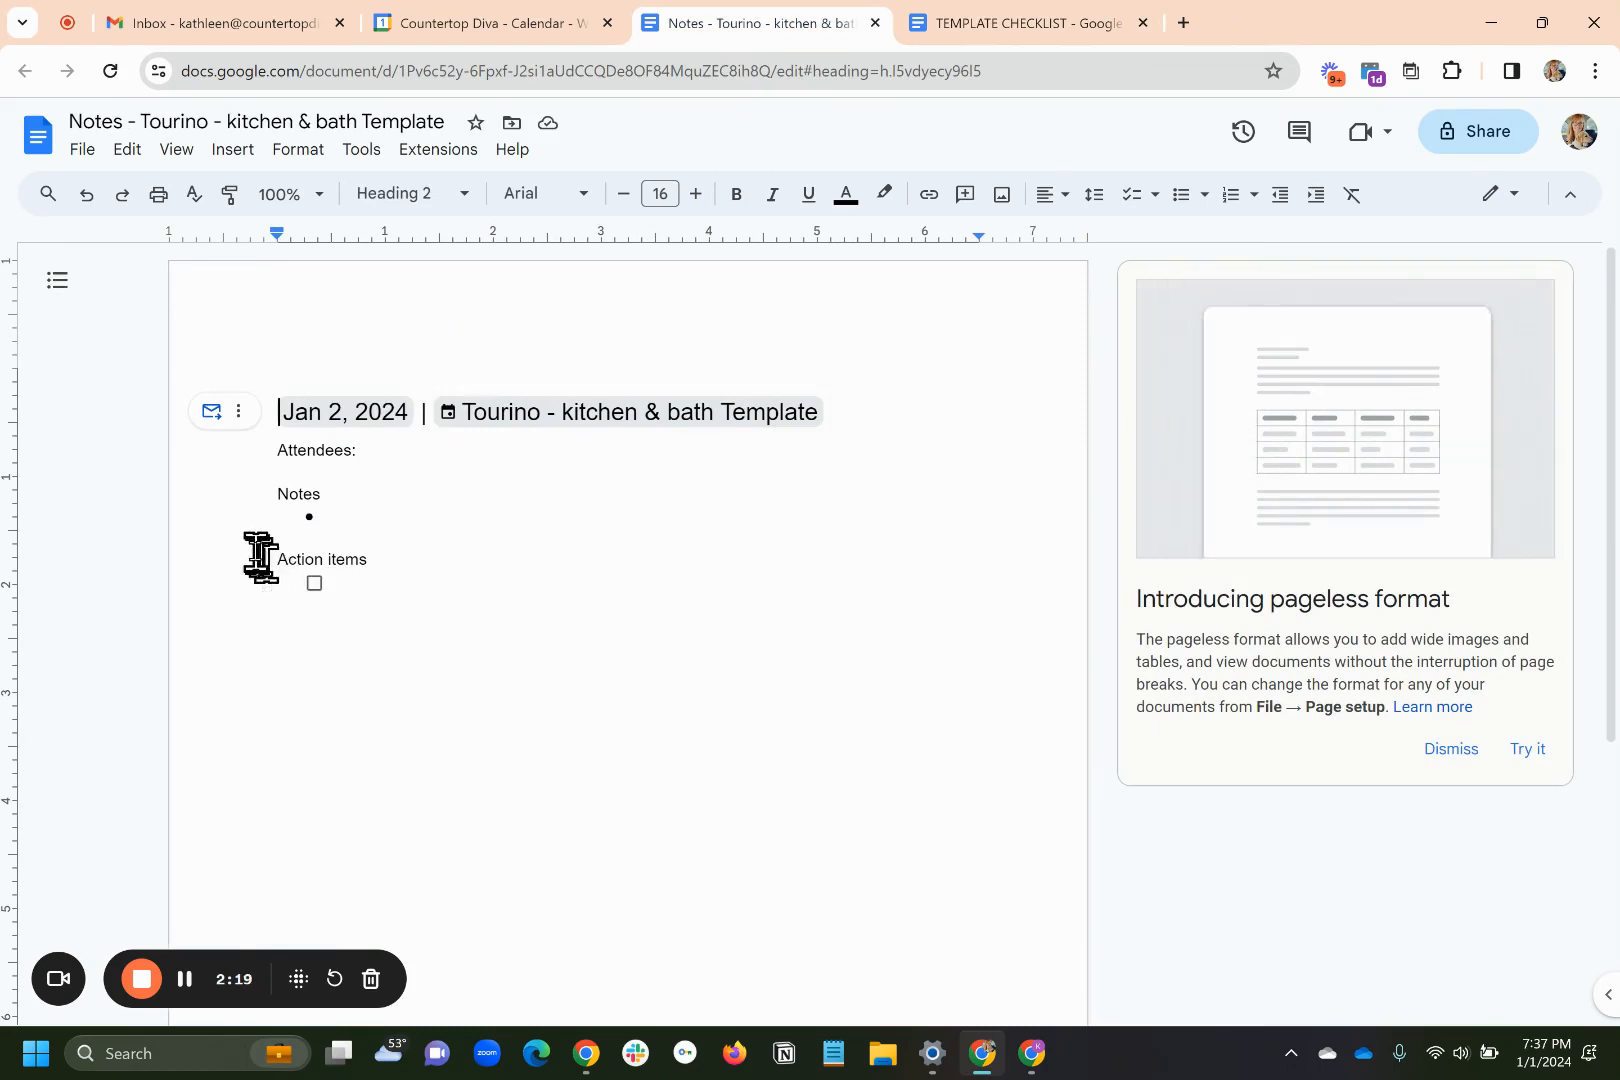
drag(264, 552, 476, 632)
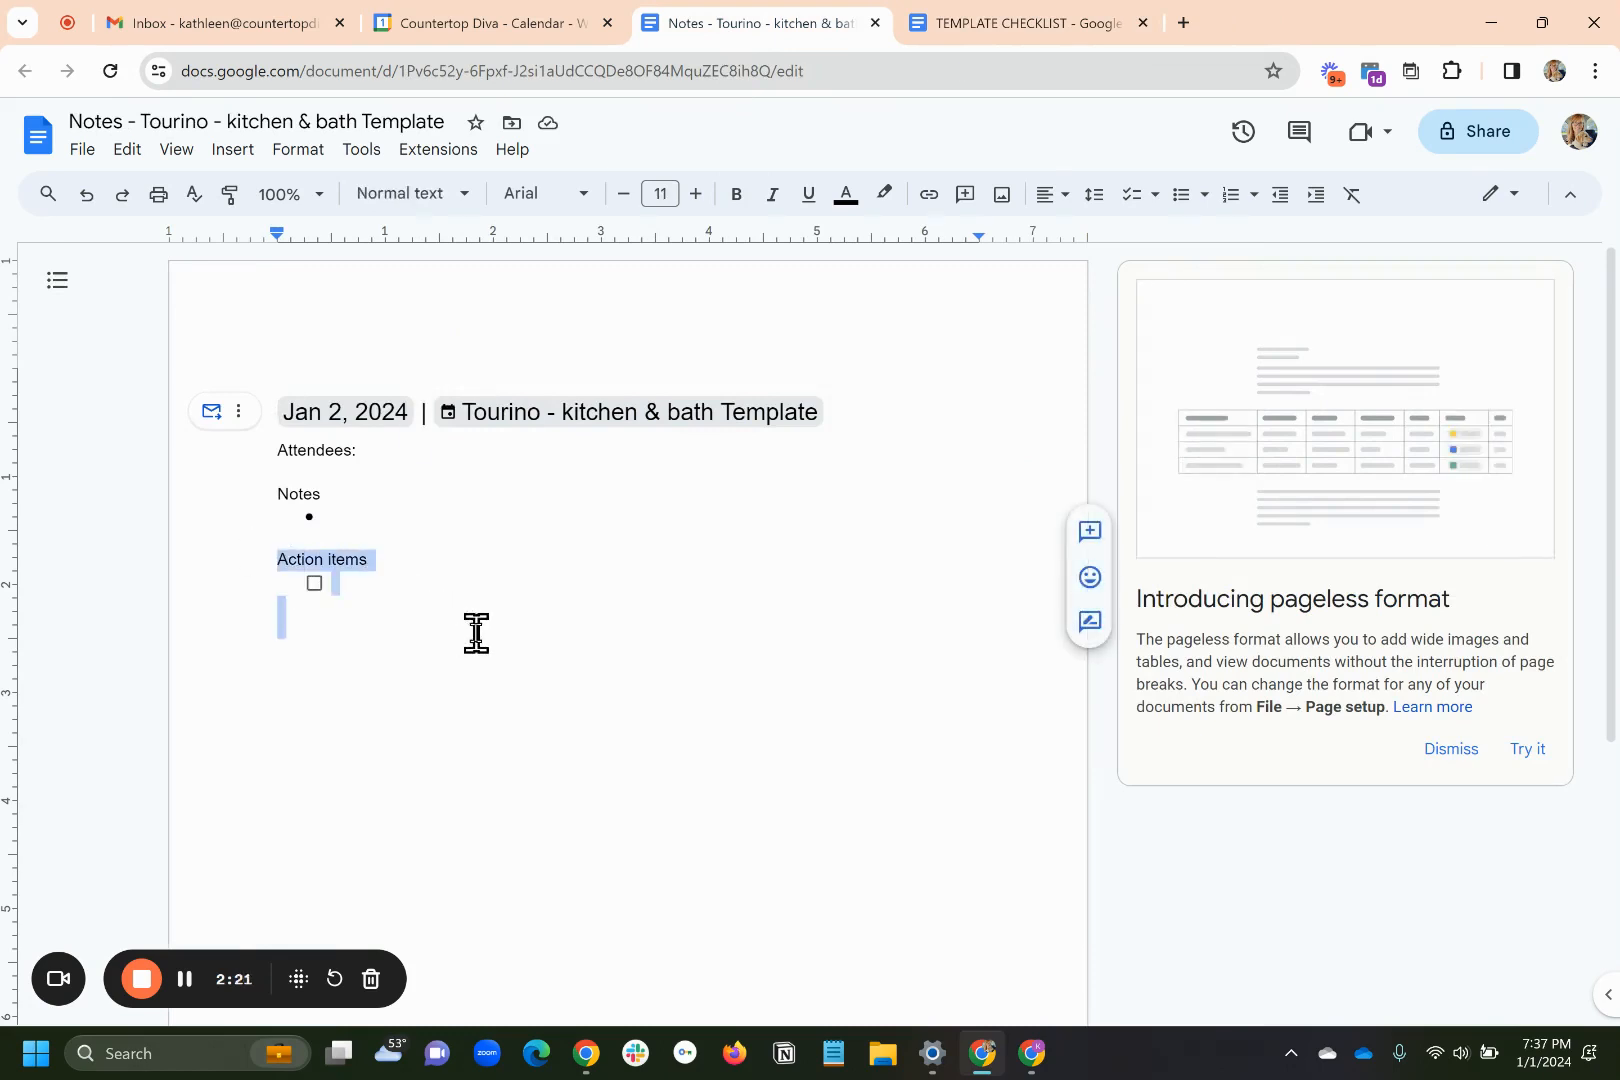
key(ctrl+v)
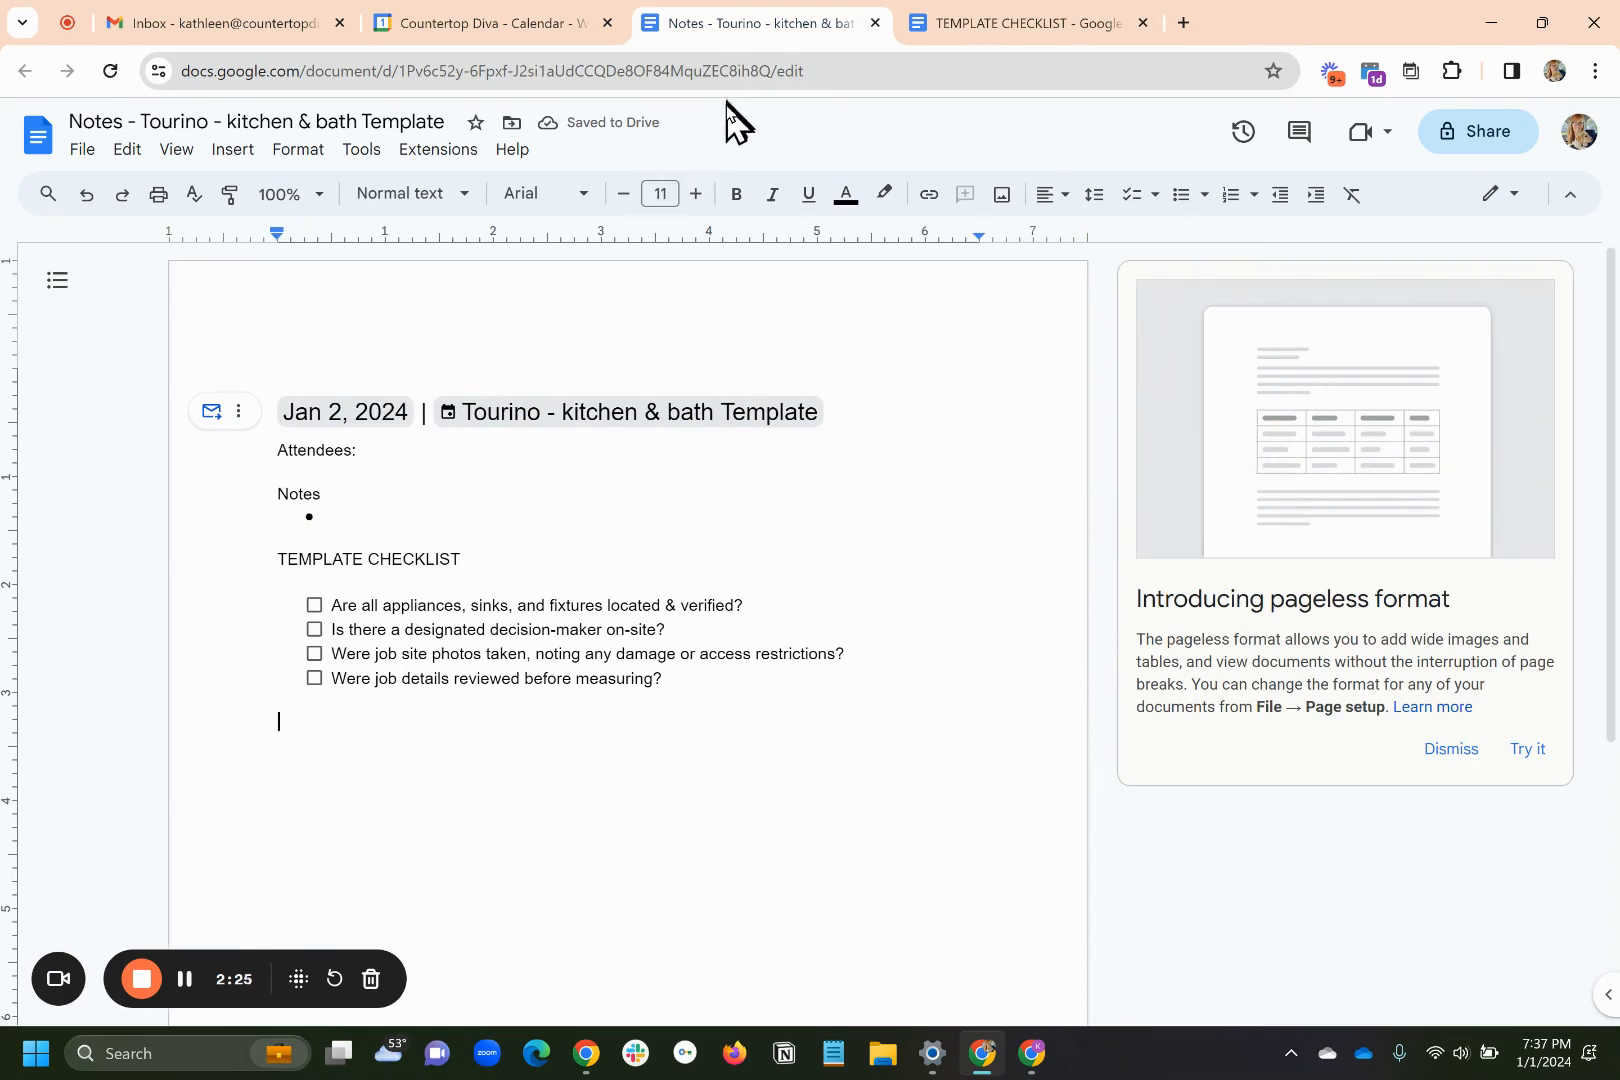
click(875, 22)
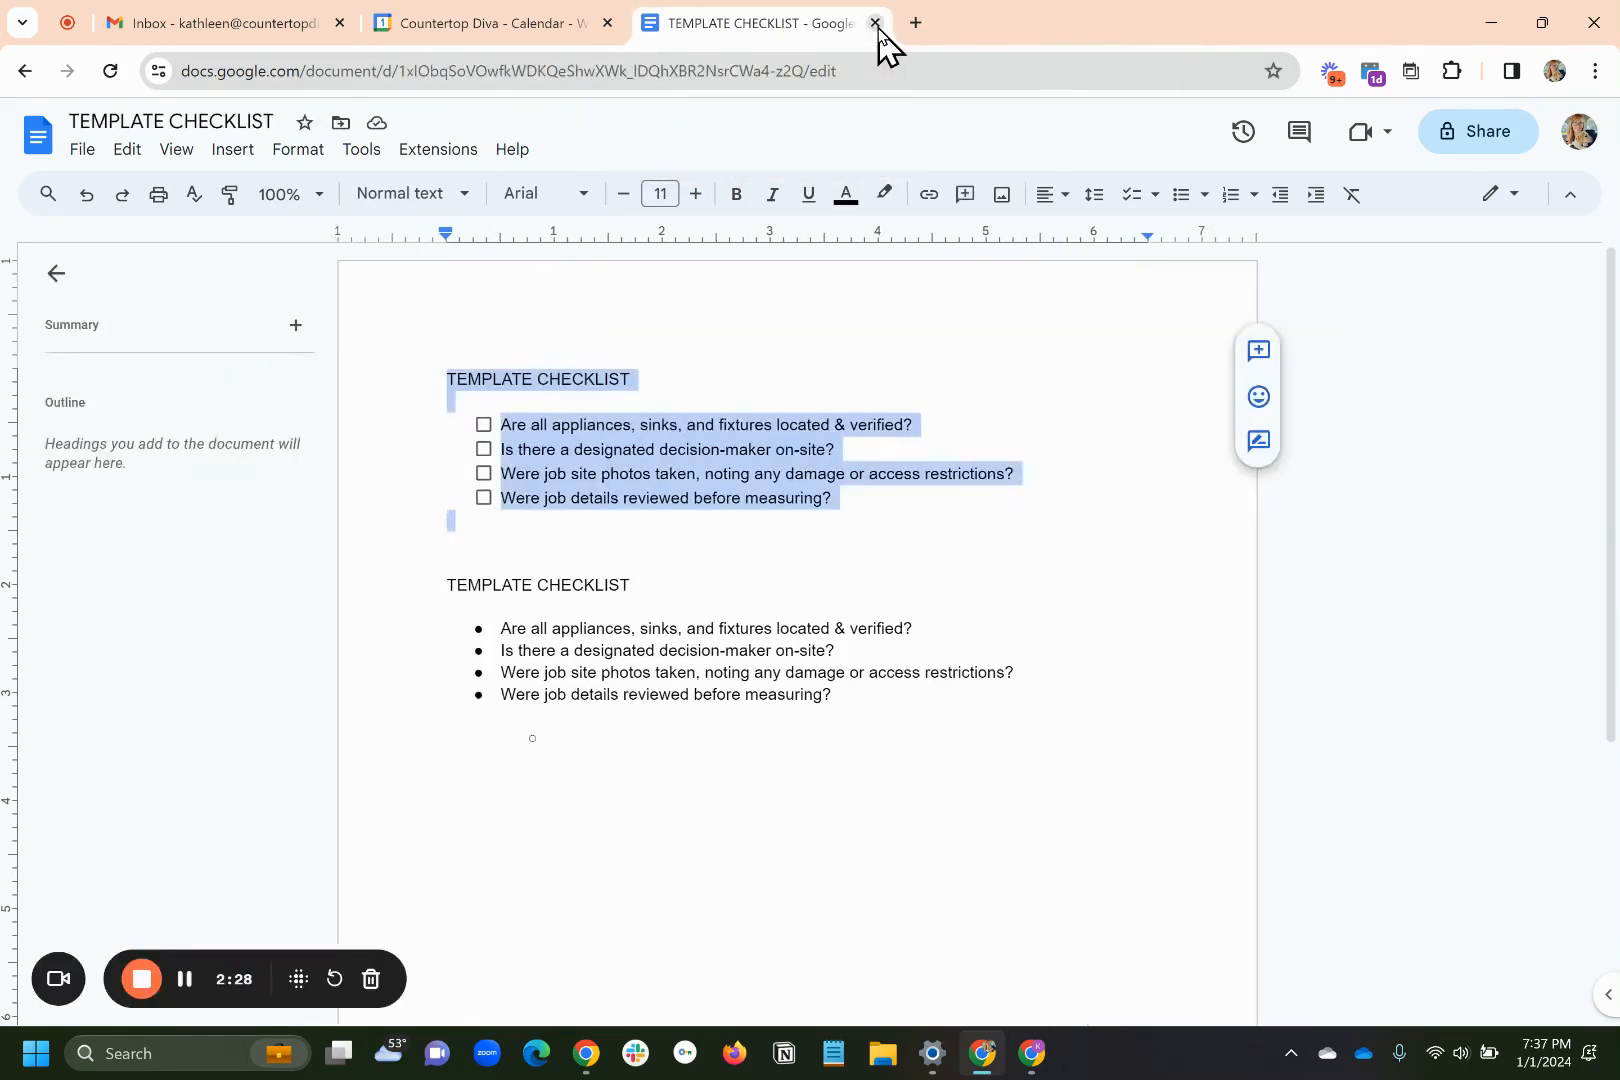
Check the calendar details of the January 2, 2:30pm kitchen & bath Template event for the attached notes document.
click(495, 22)
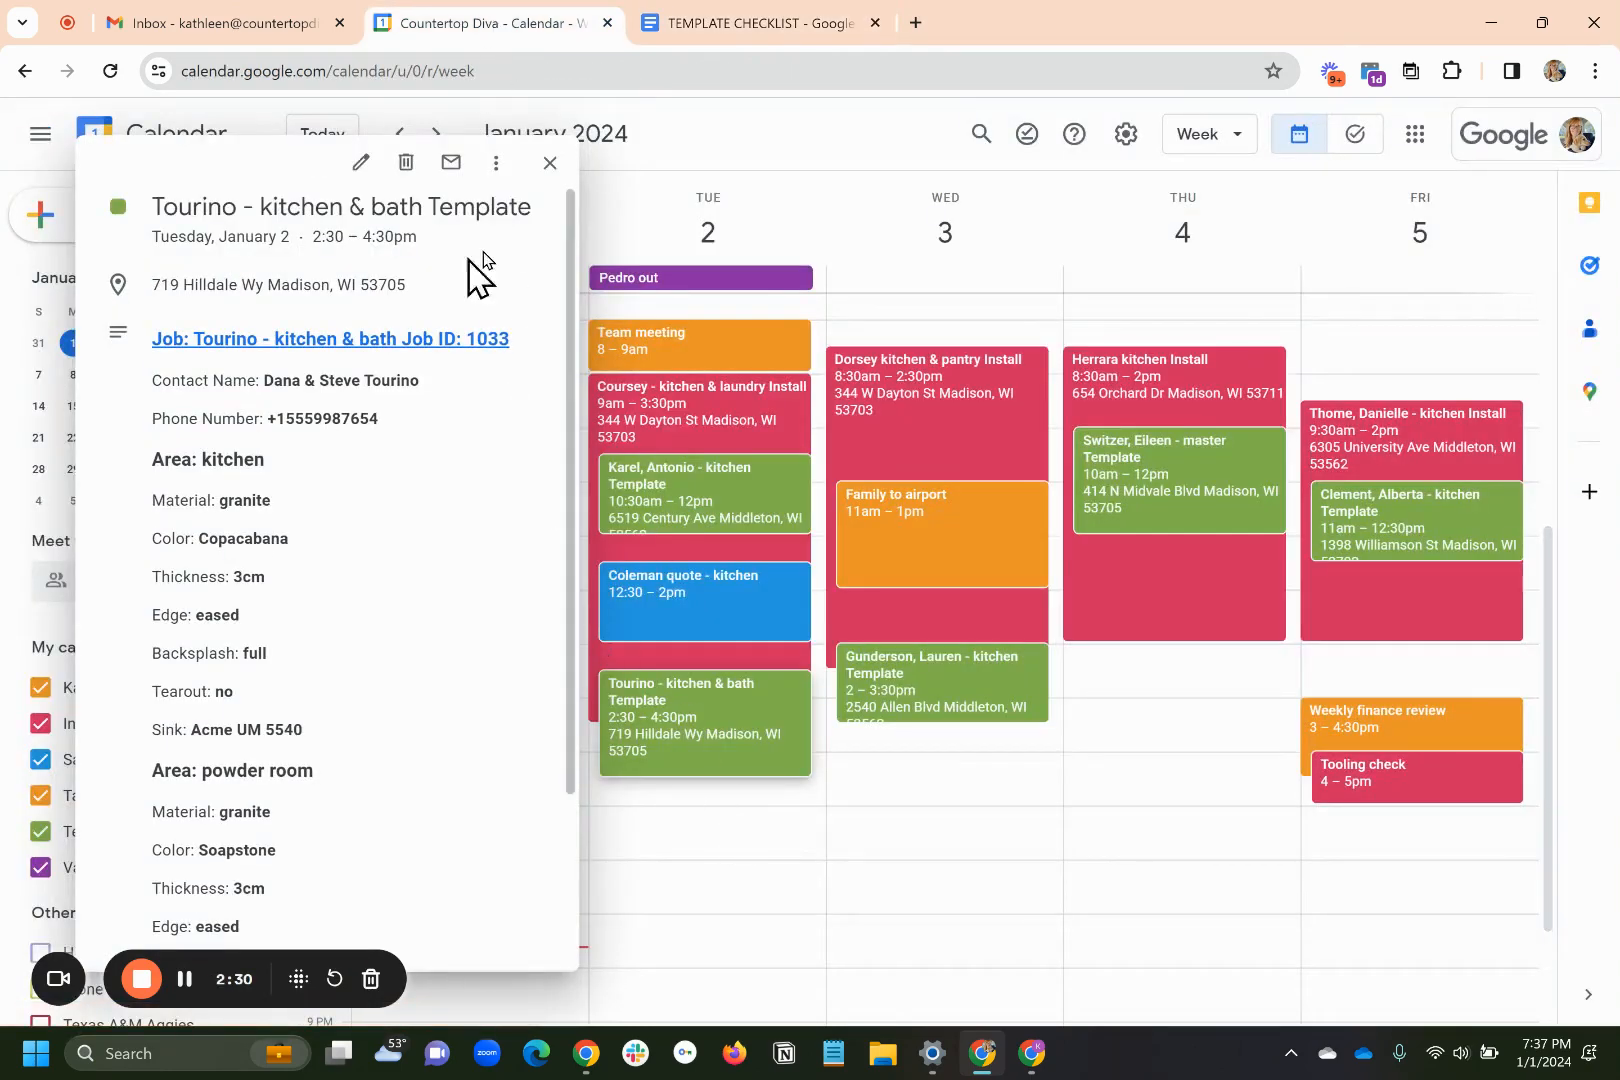
click(548, 165)
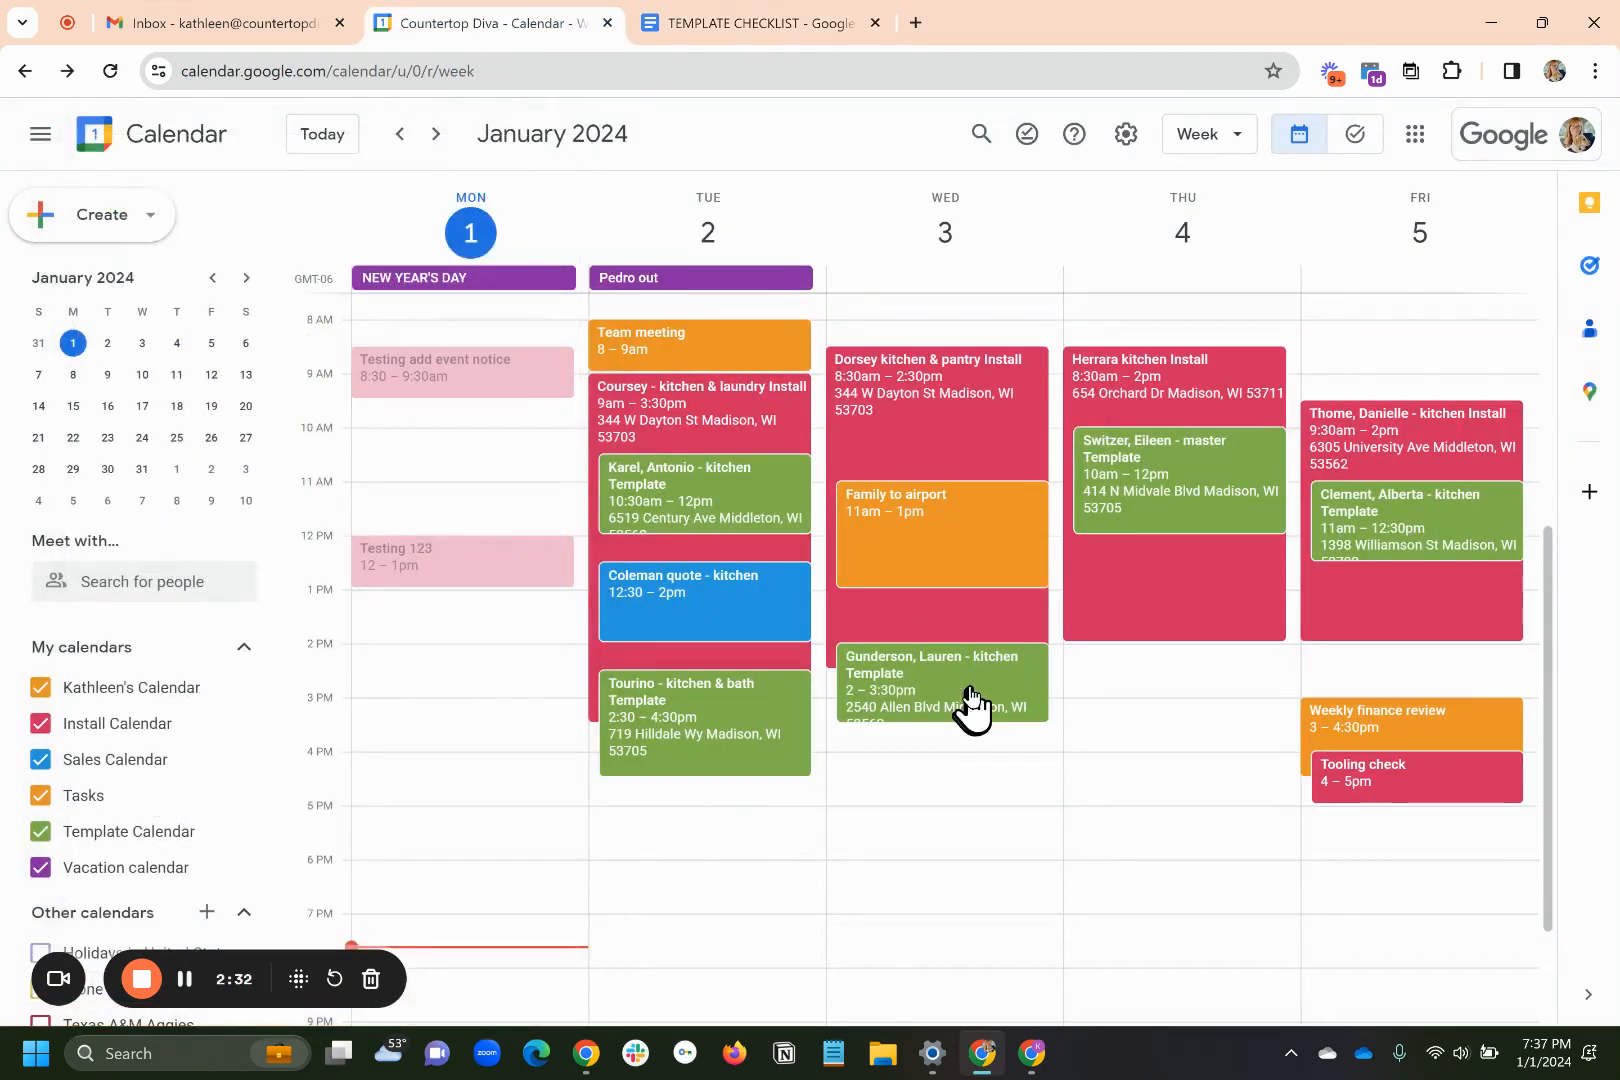
click(733, 706)
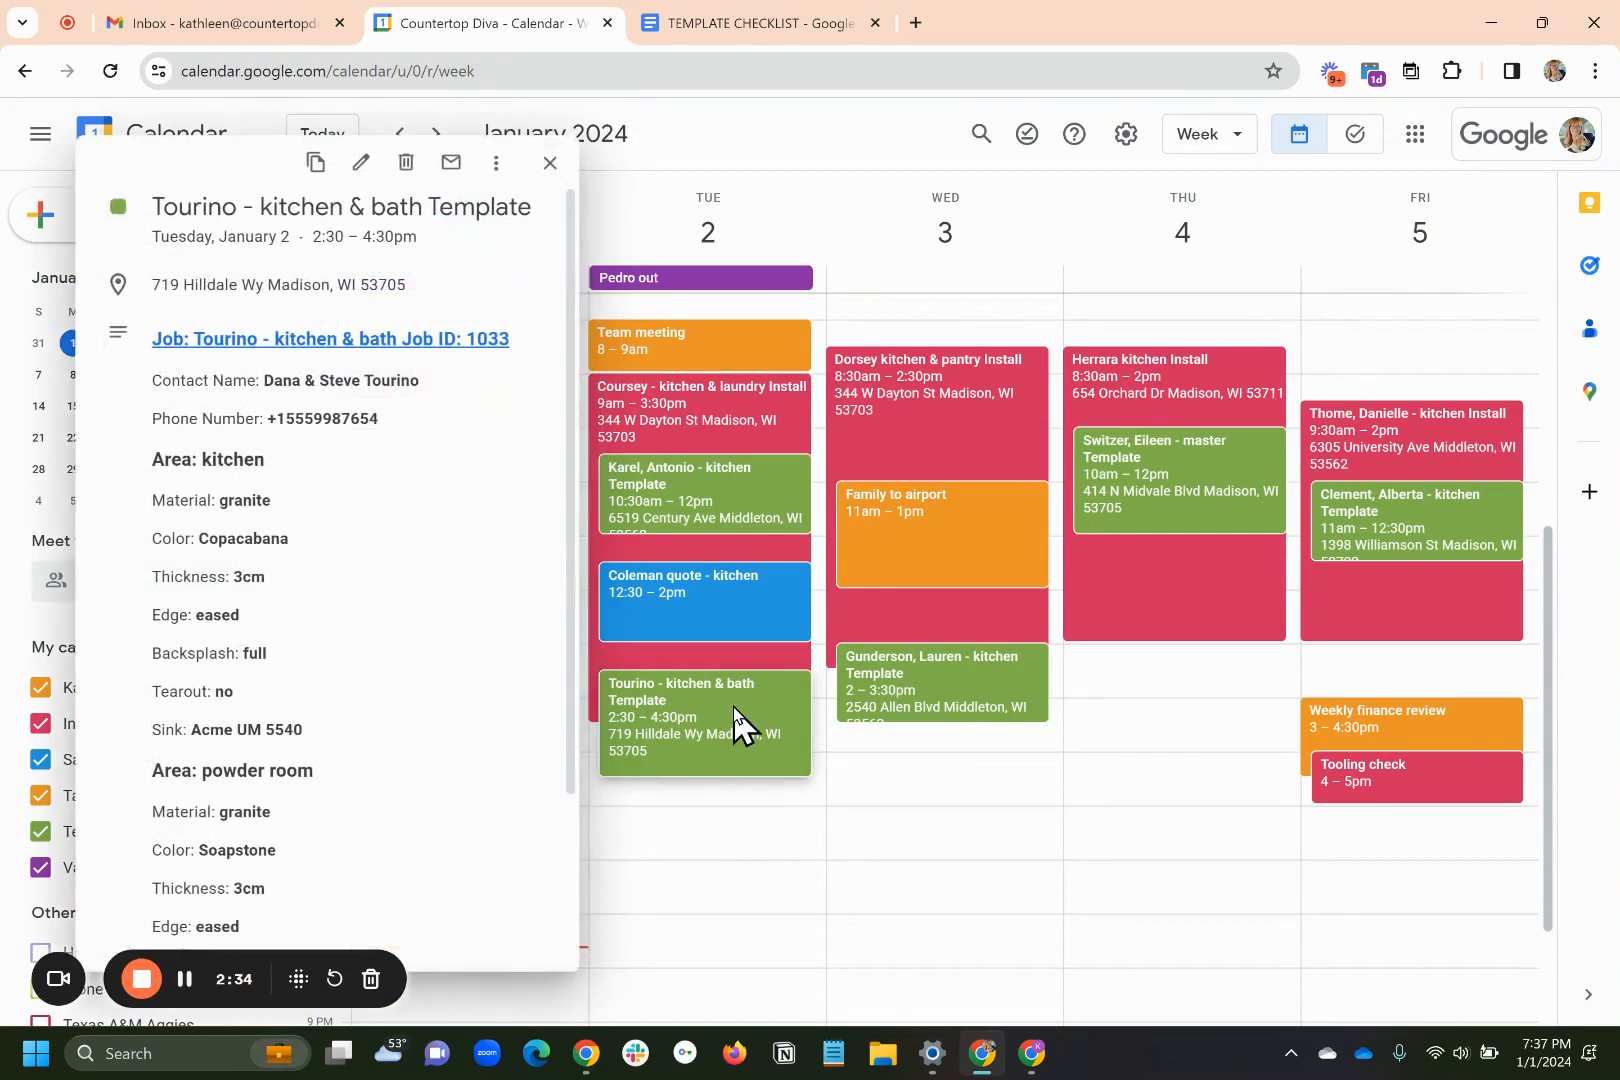
mouse_move(733, 706)
mouse_down()
mouse_move(492, 502)
mouse_move(723, 780)
mouse_move(745, 714)
mouse_up()
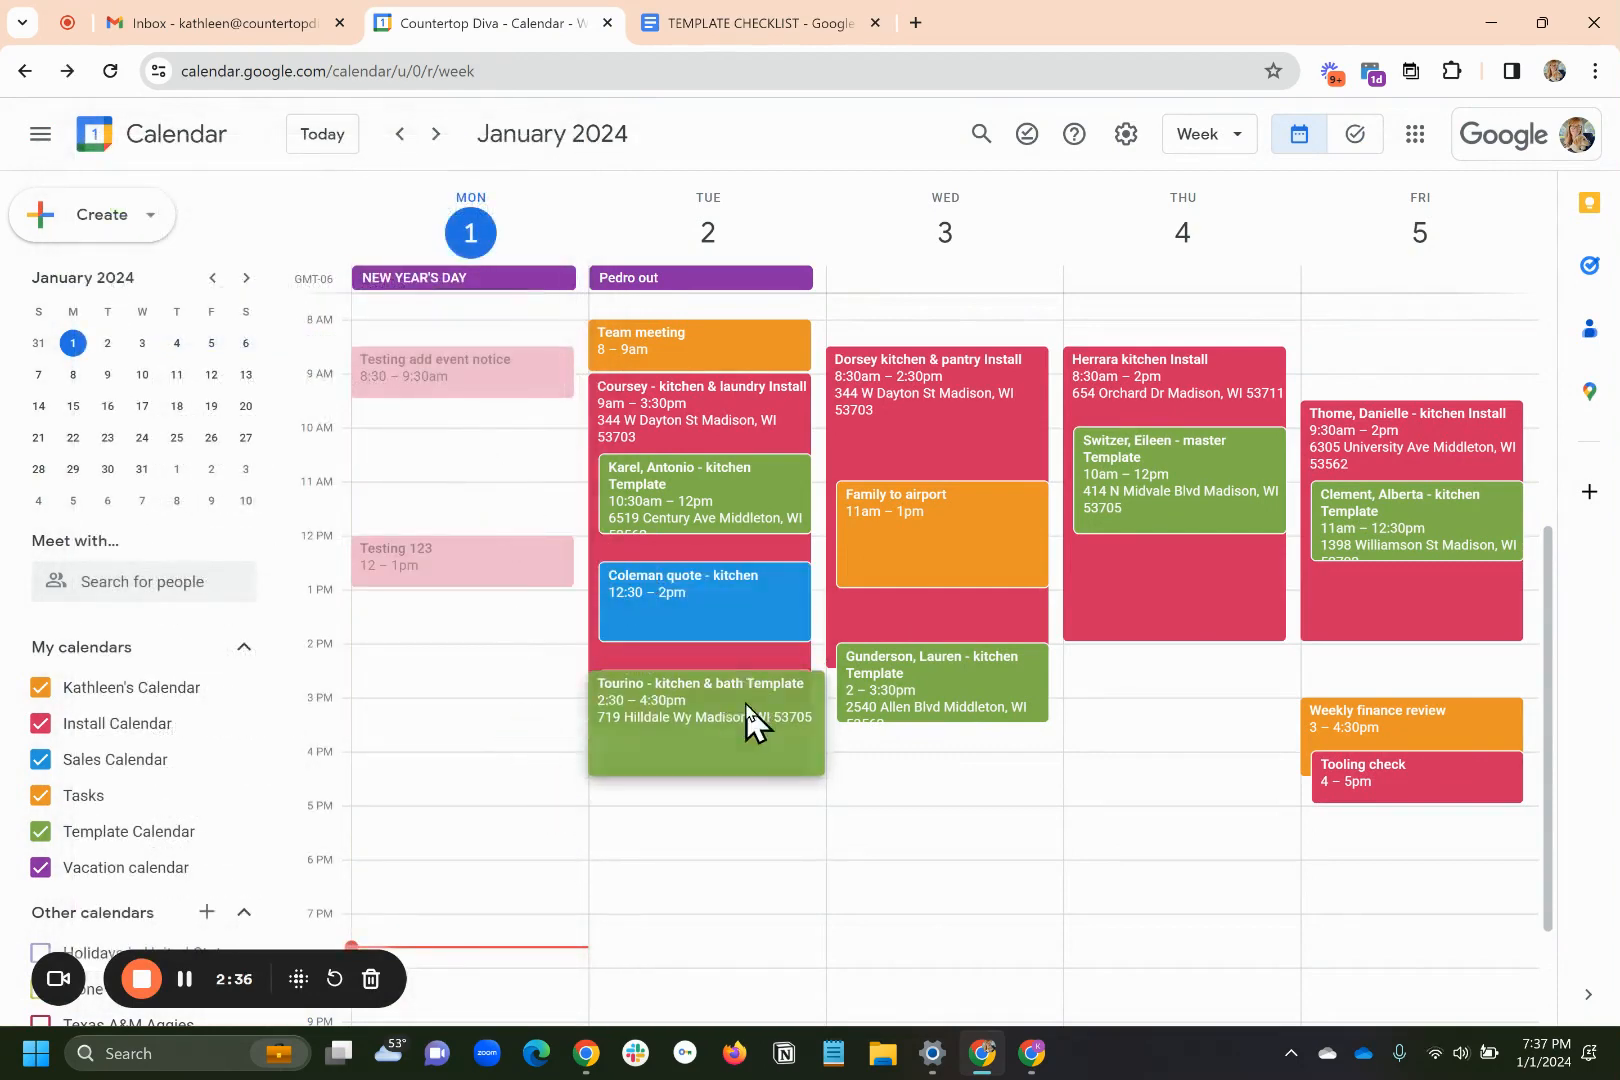
click(752, 720)
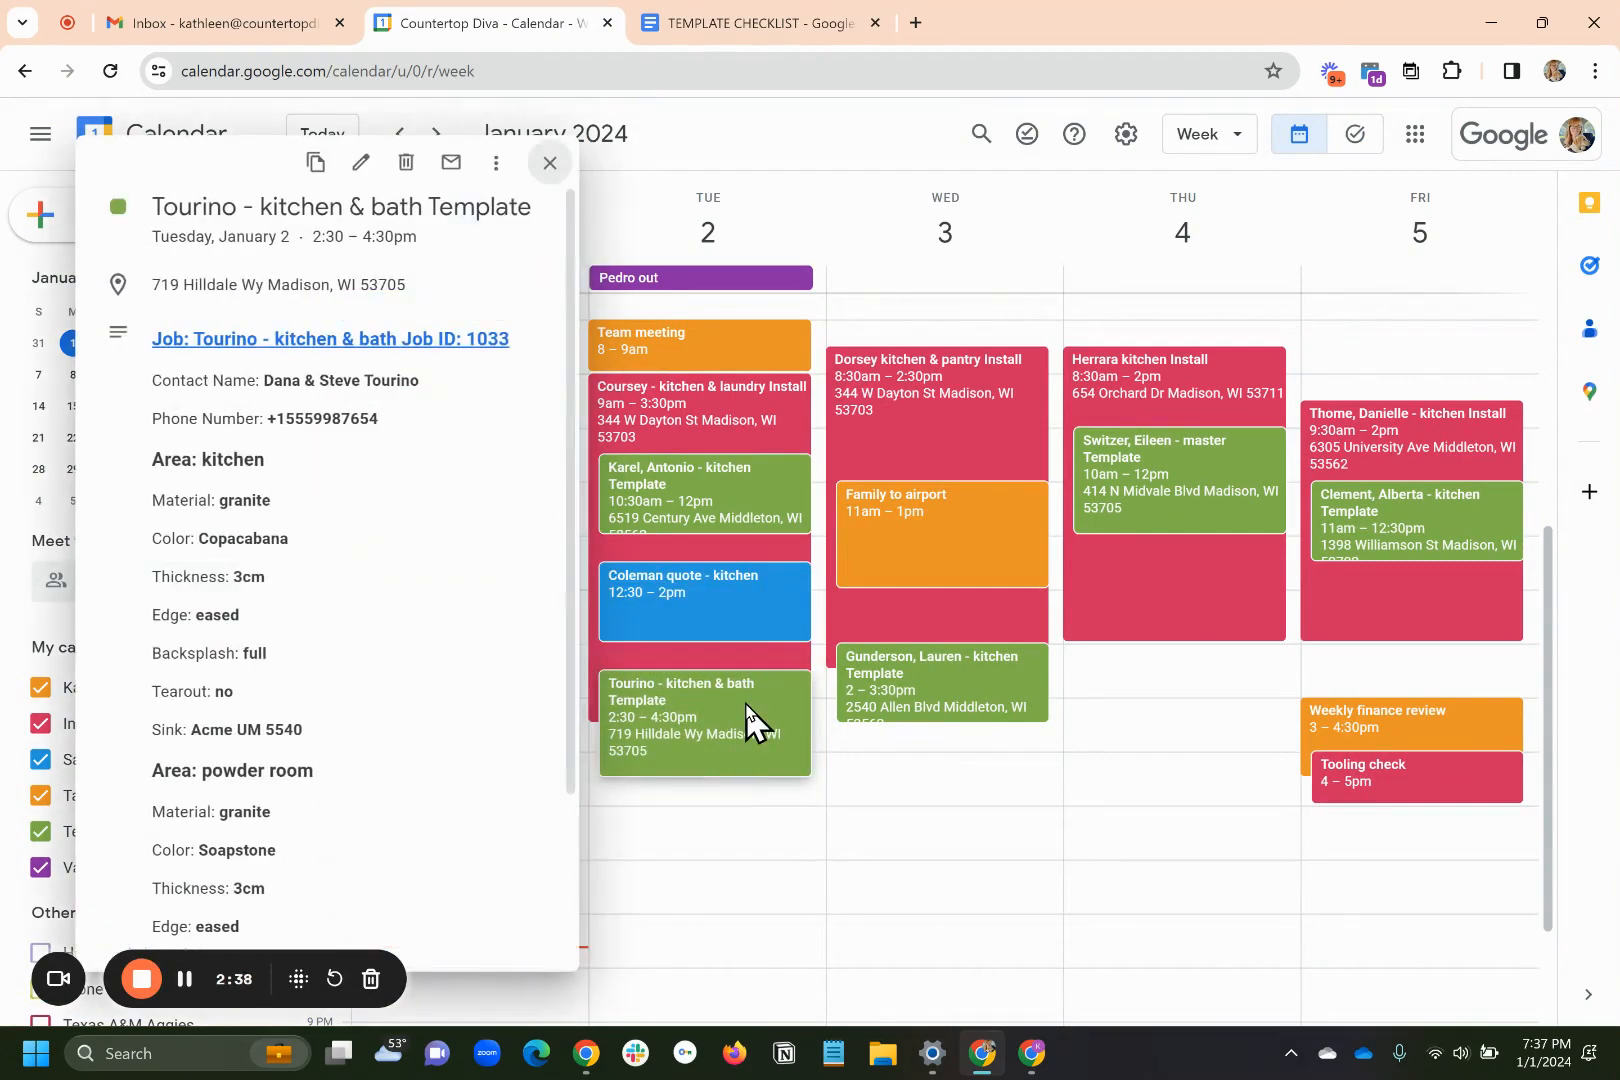
scroll(320, 560, down, 2)
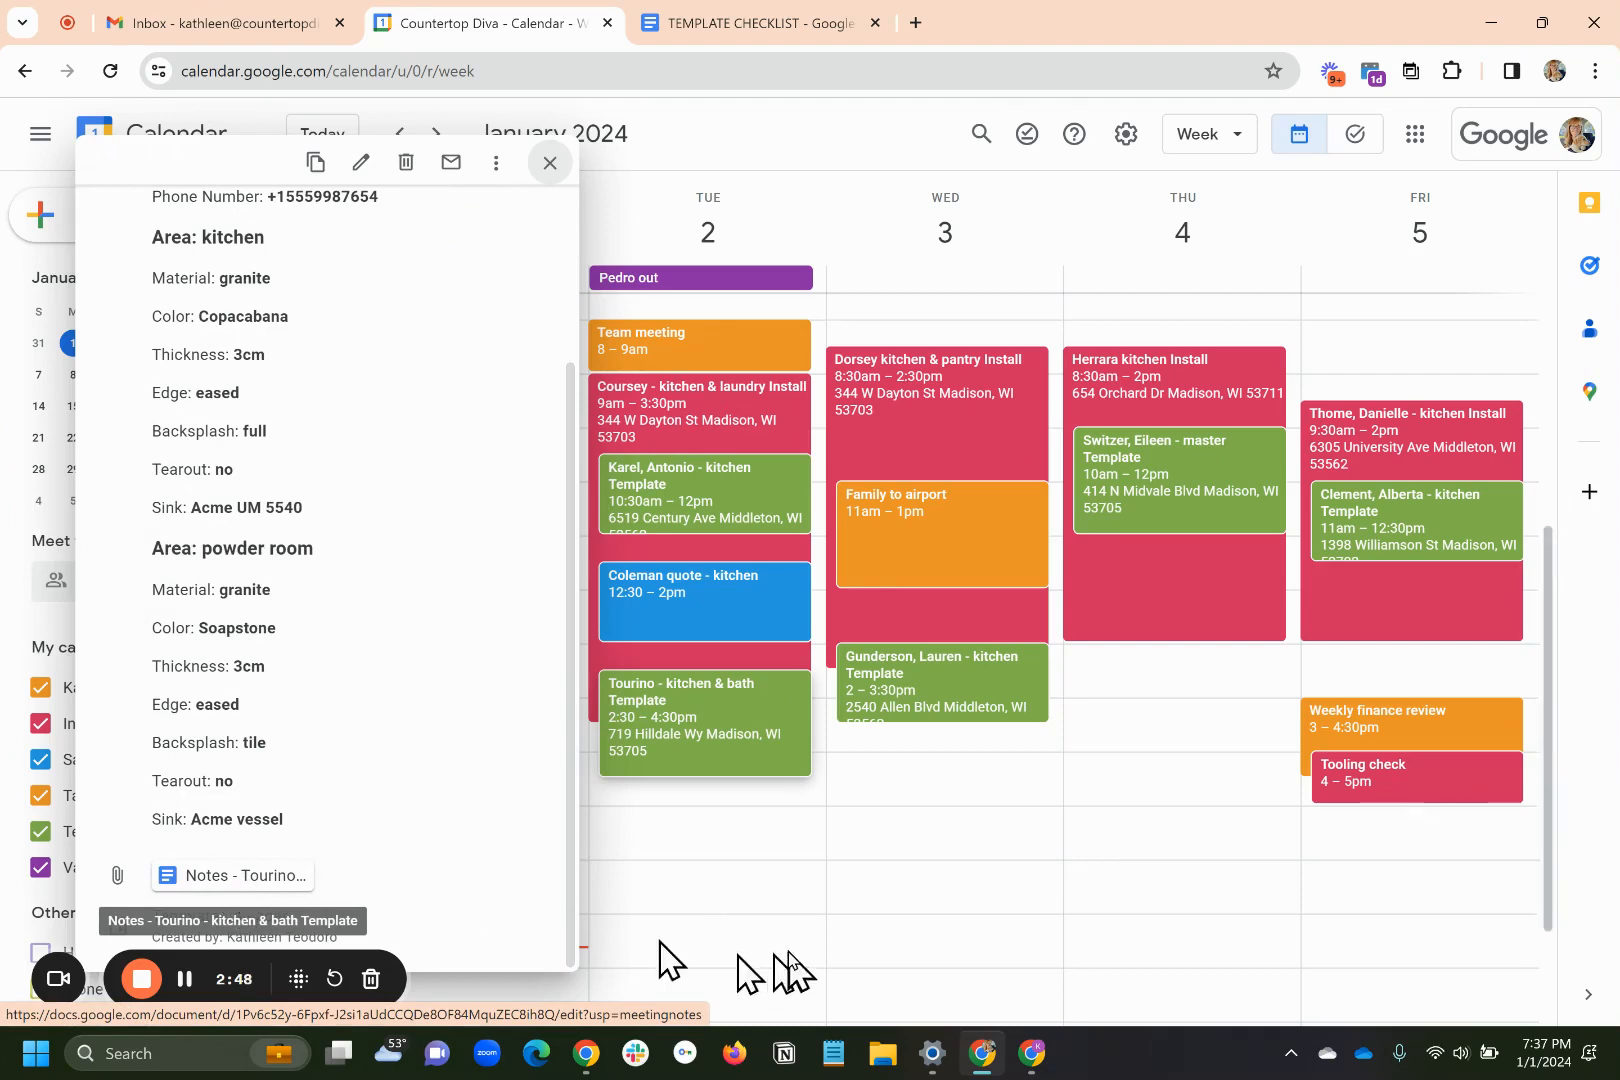
click(744, 870)
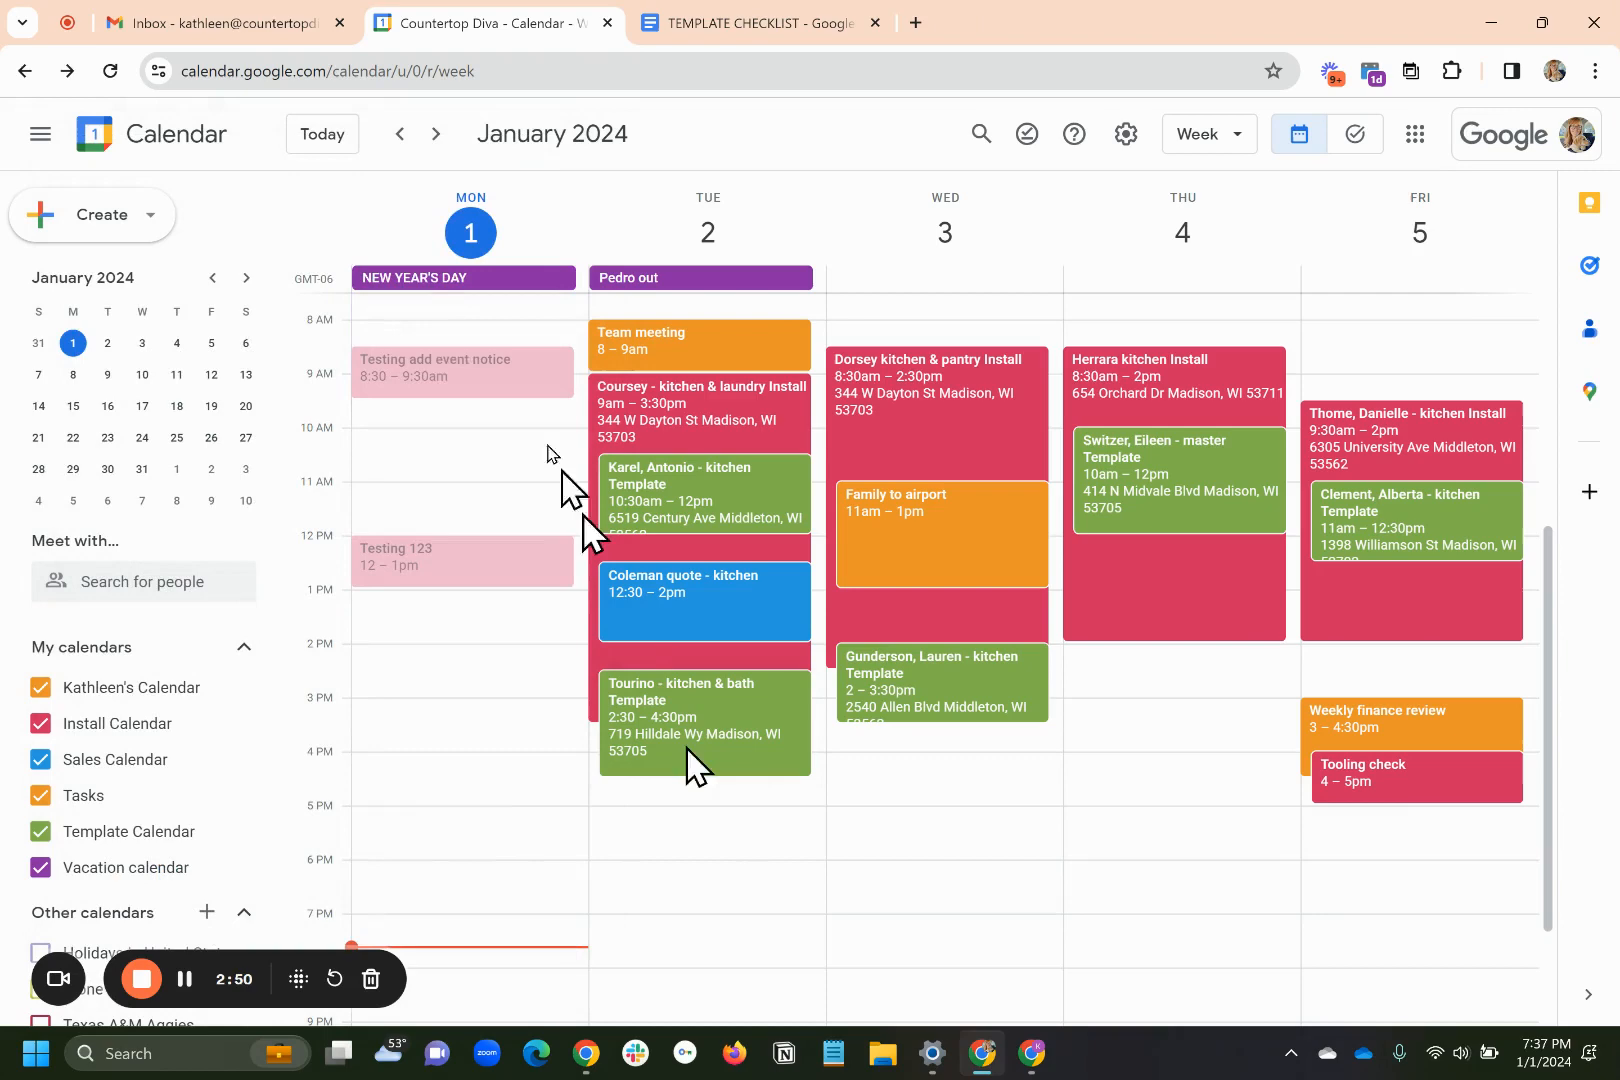
Open the notes document attached to the December 27, 11am kitchen Template event and examine its notes and checklist.
click(403, 133)
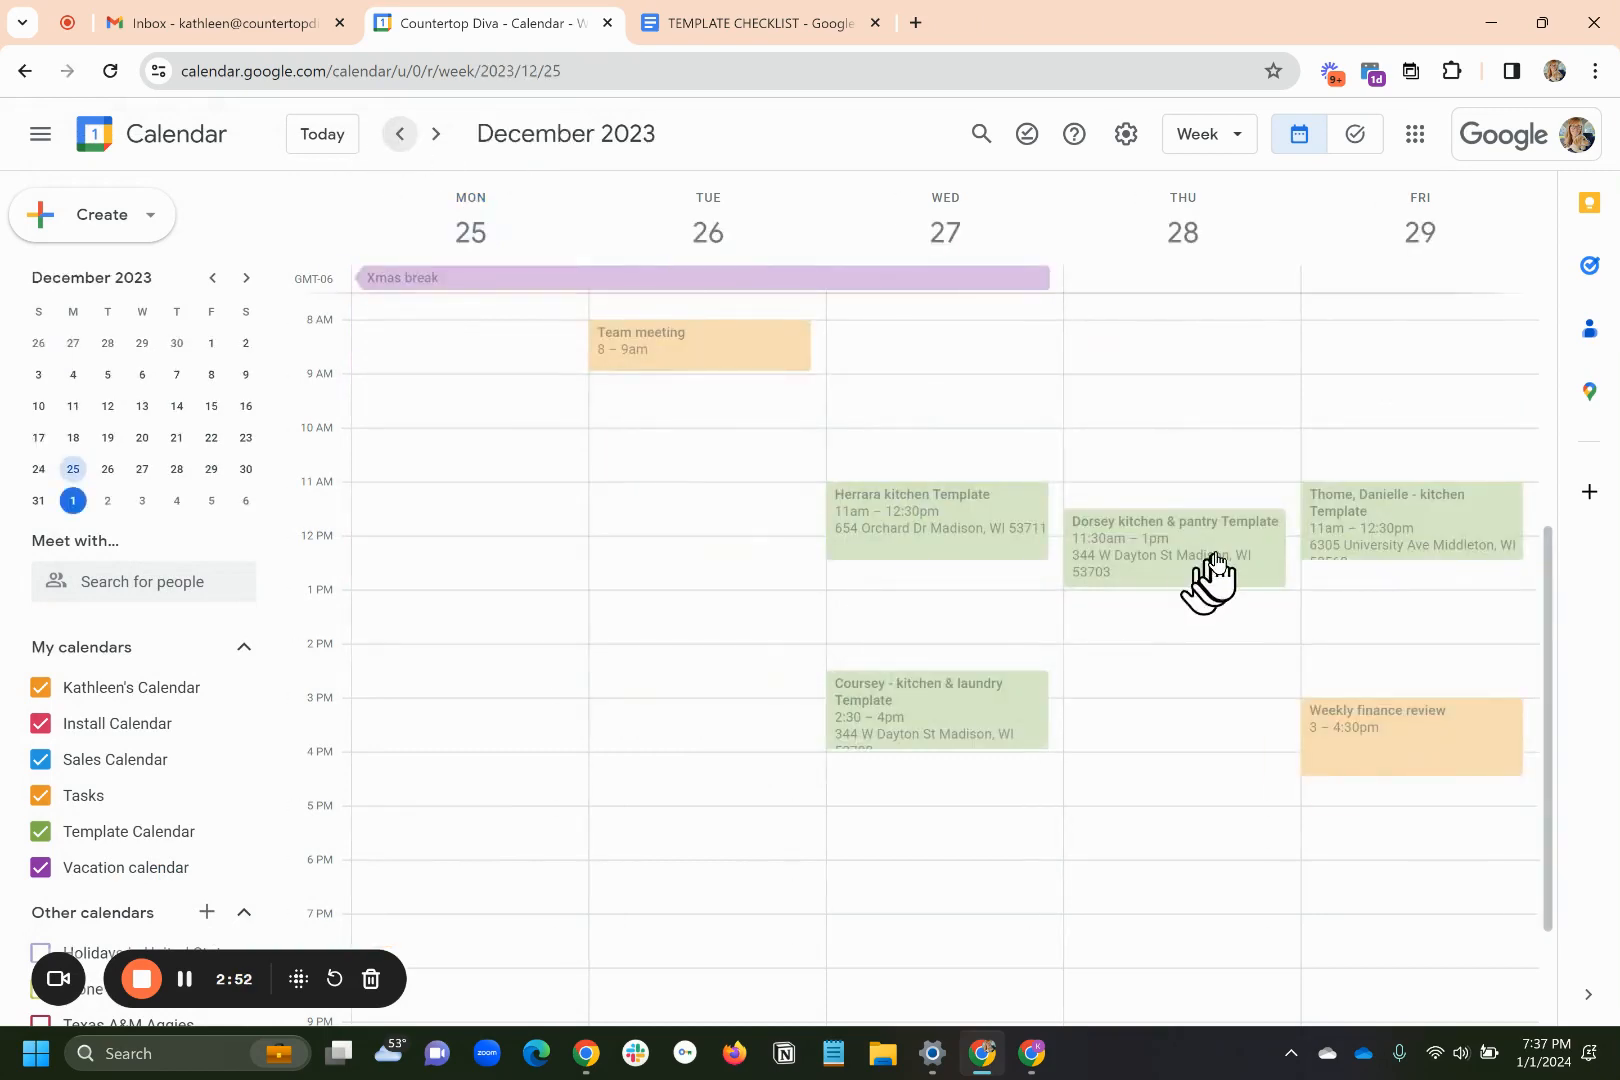
click(979, 520)
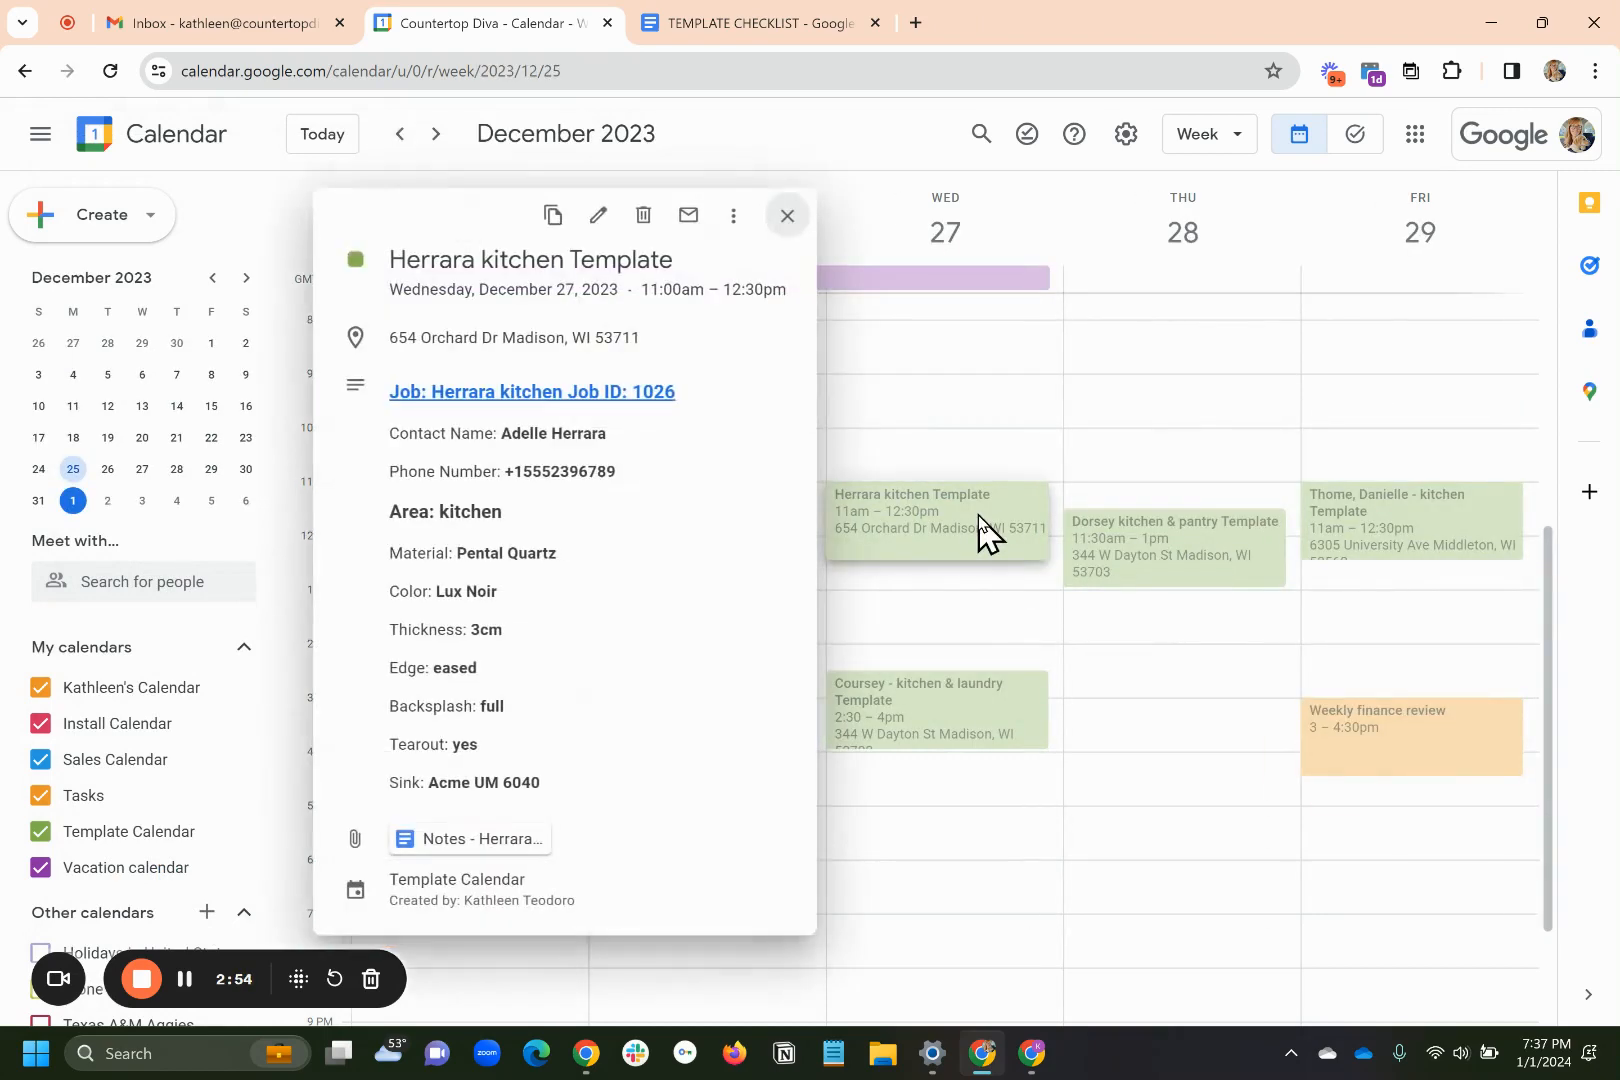
click(432, 840)
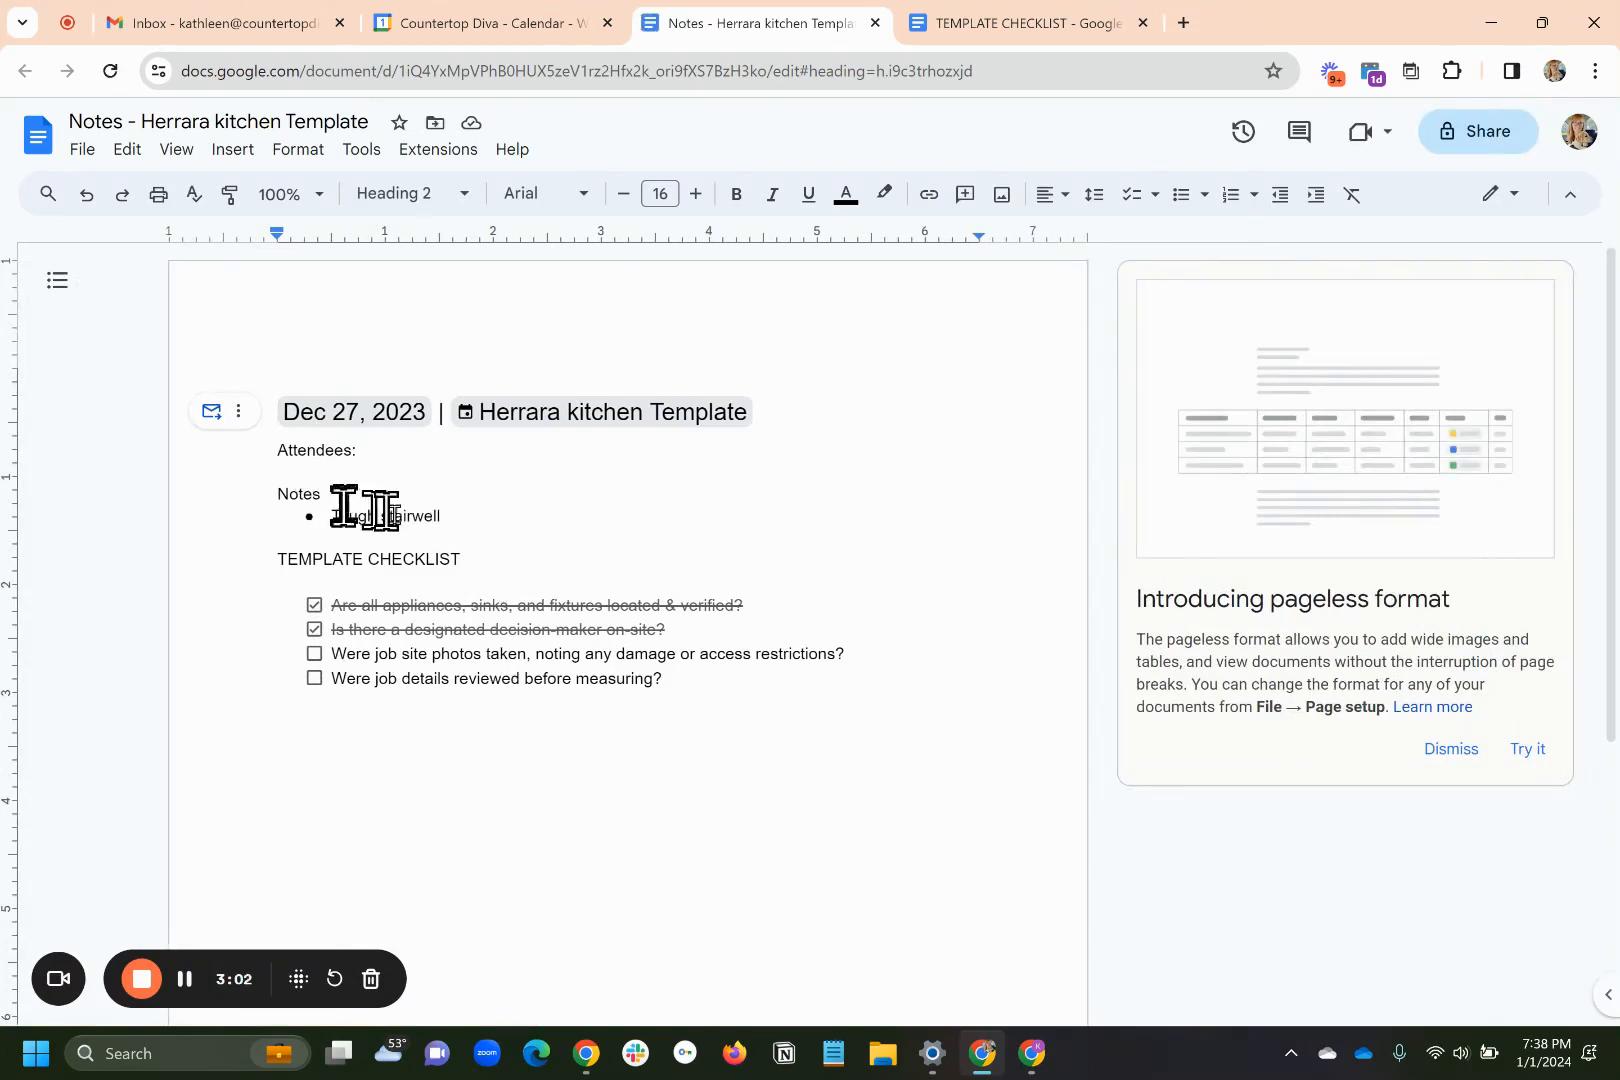
click(343, 760)
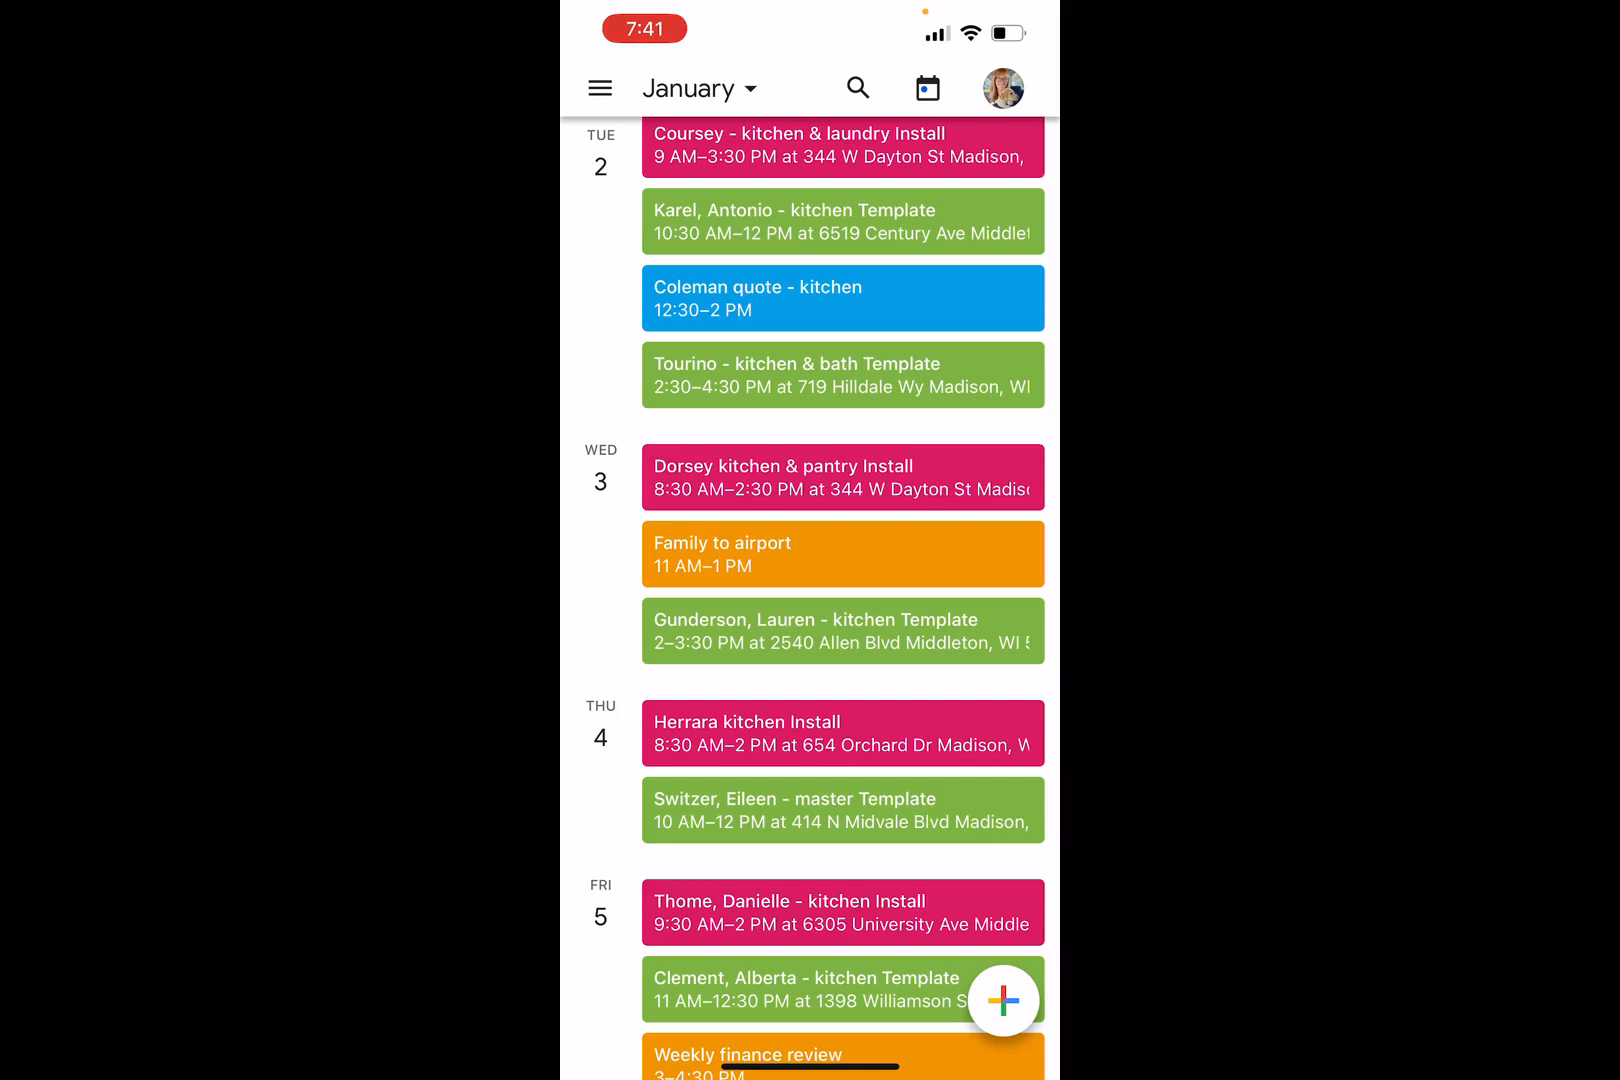
In the mobile calendar, open the notes attached to the January 2, 2:30 PM kitchen & bath Template event and review the checklist.
click(843, 375)
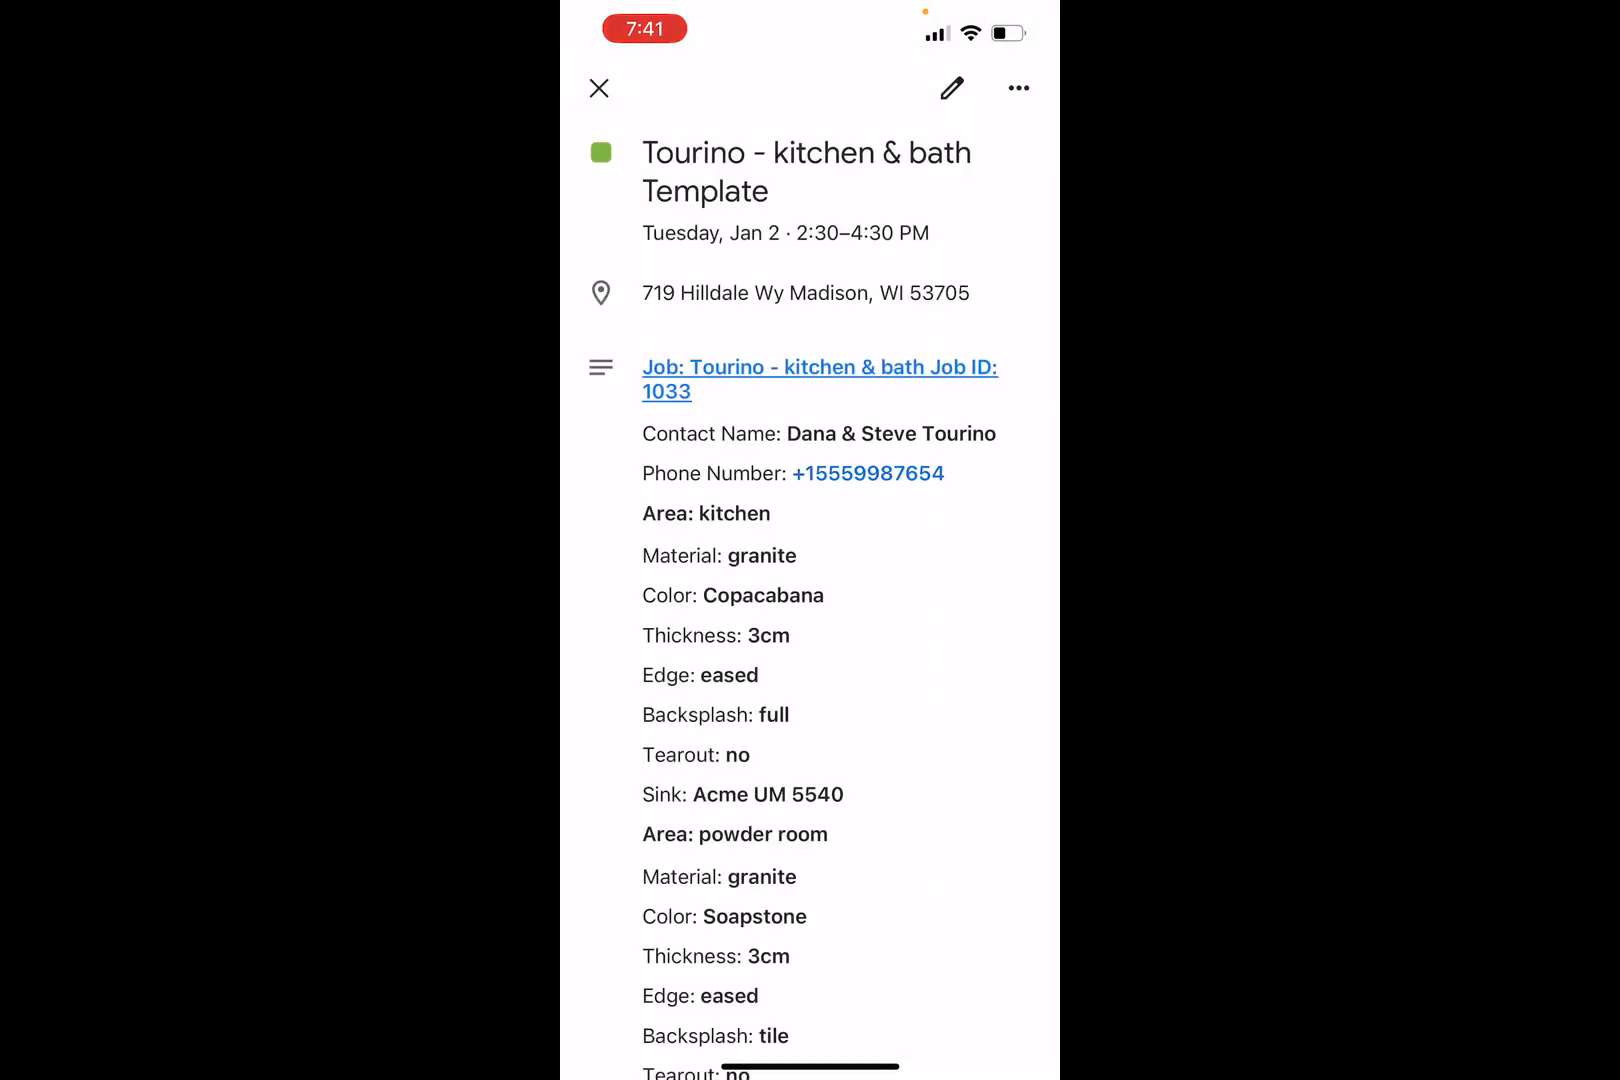
scroll(810, 600, down, 3)
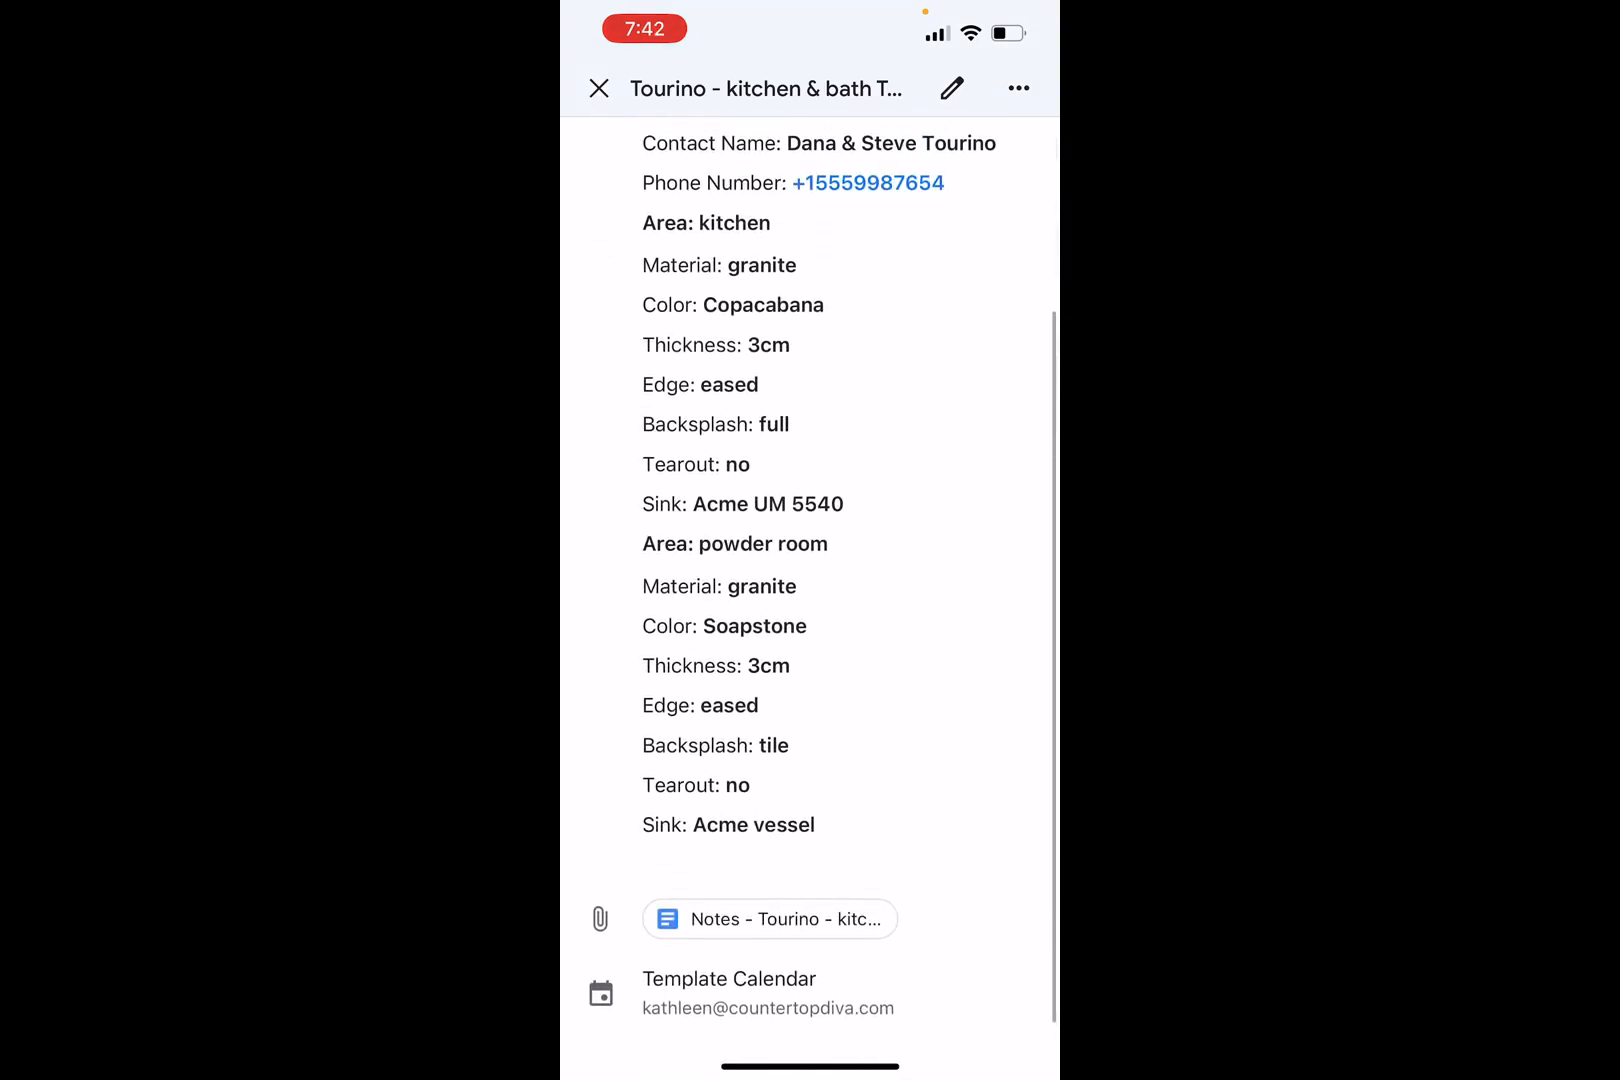
click(770, 918)
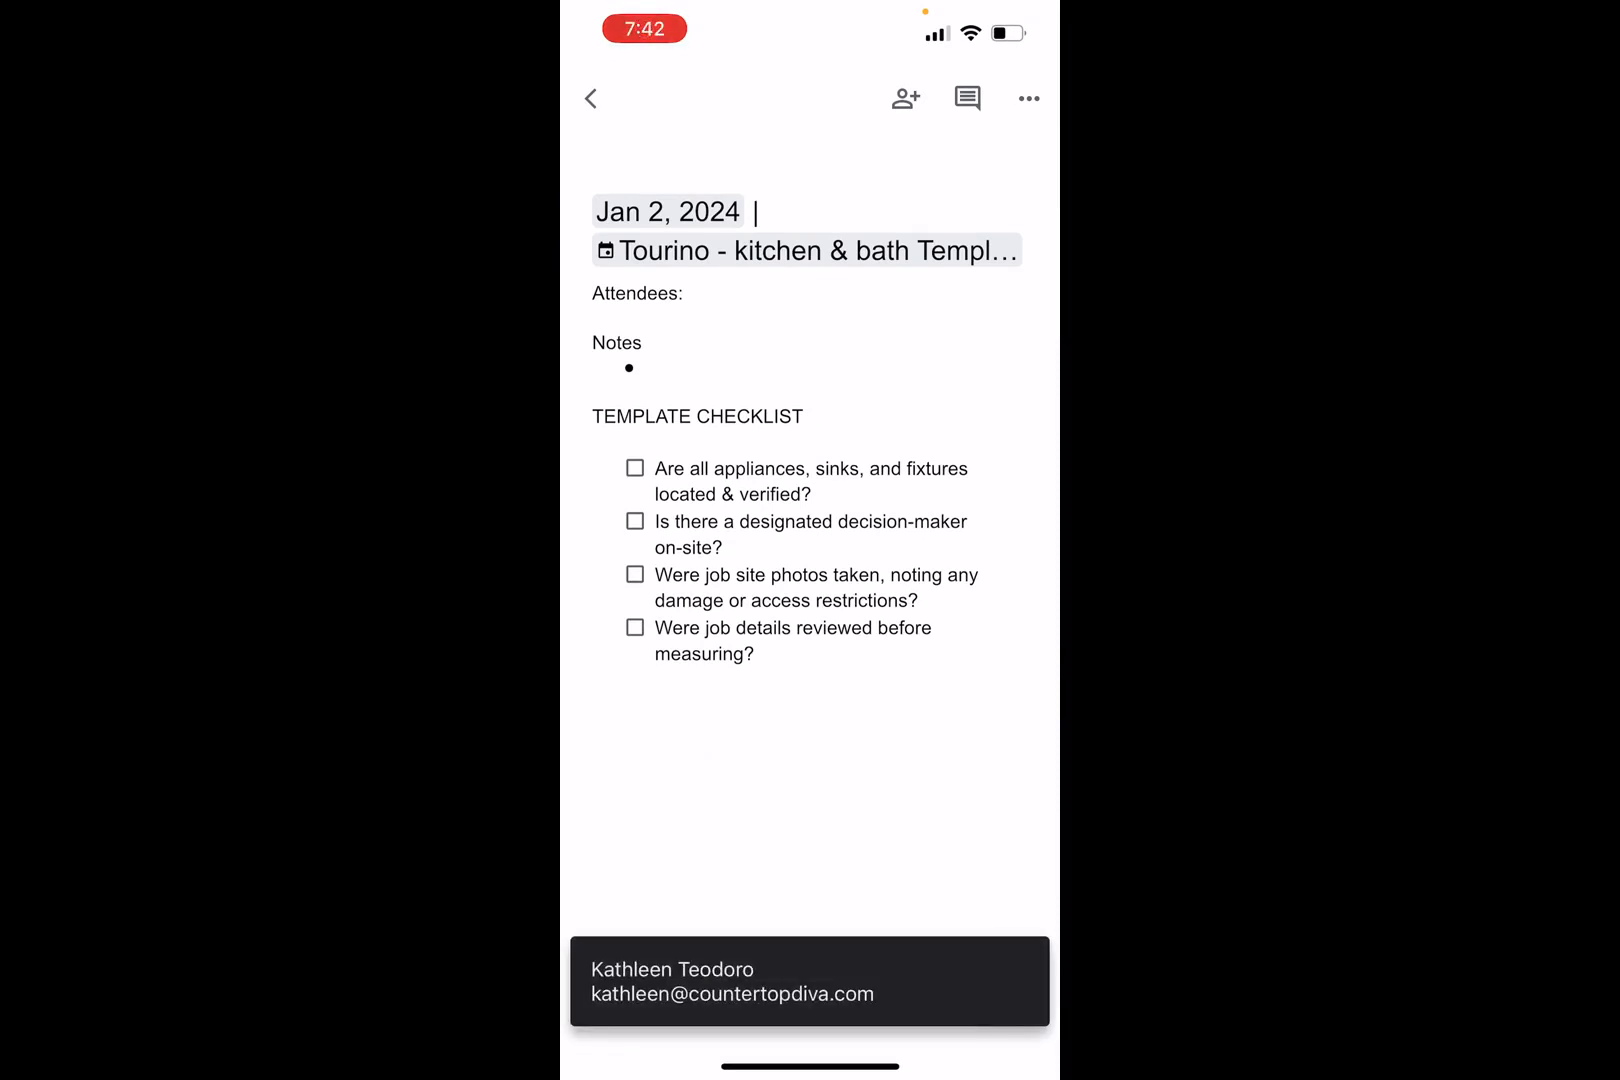
scroll(810, 560, down, 1)
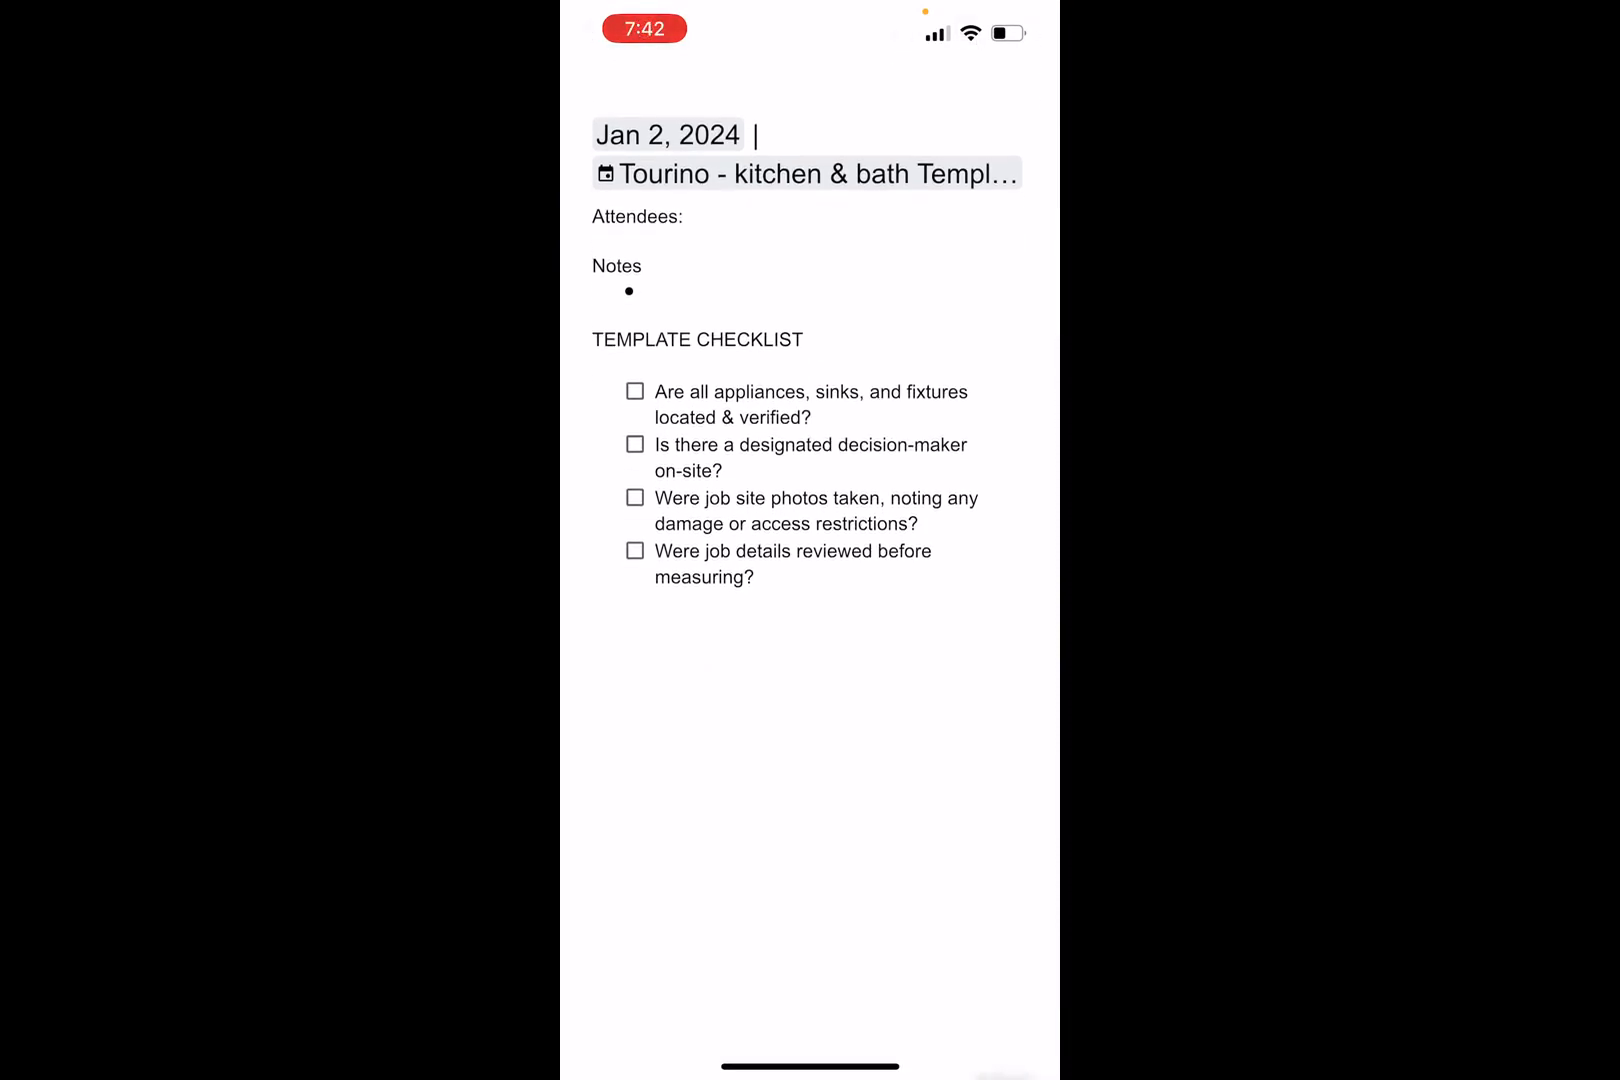
scroll(810, 560, up, 1)
scroll(810, 560, down, 1)
scroll(810, 560, up, 1)
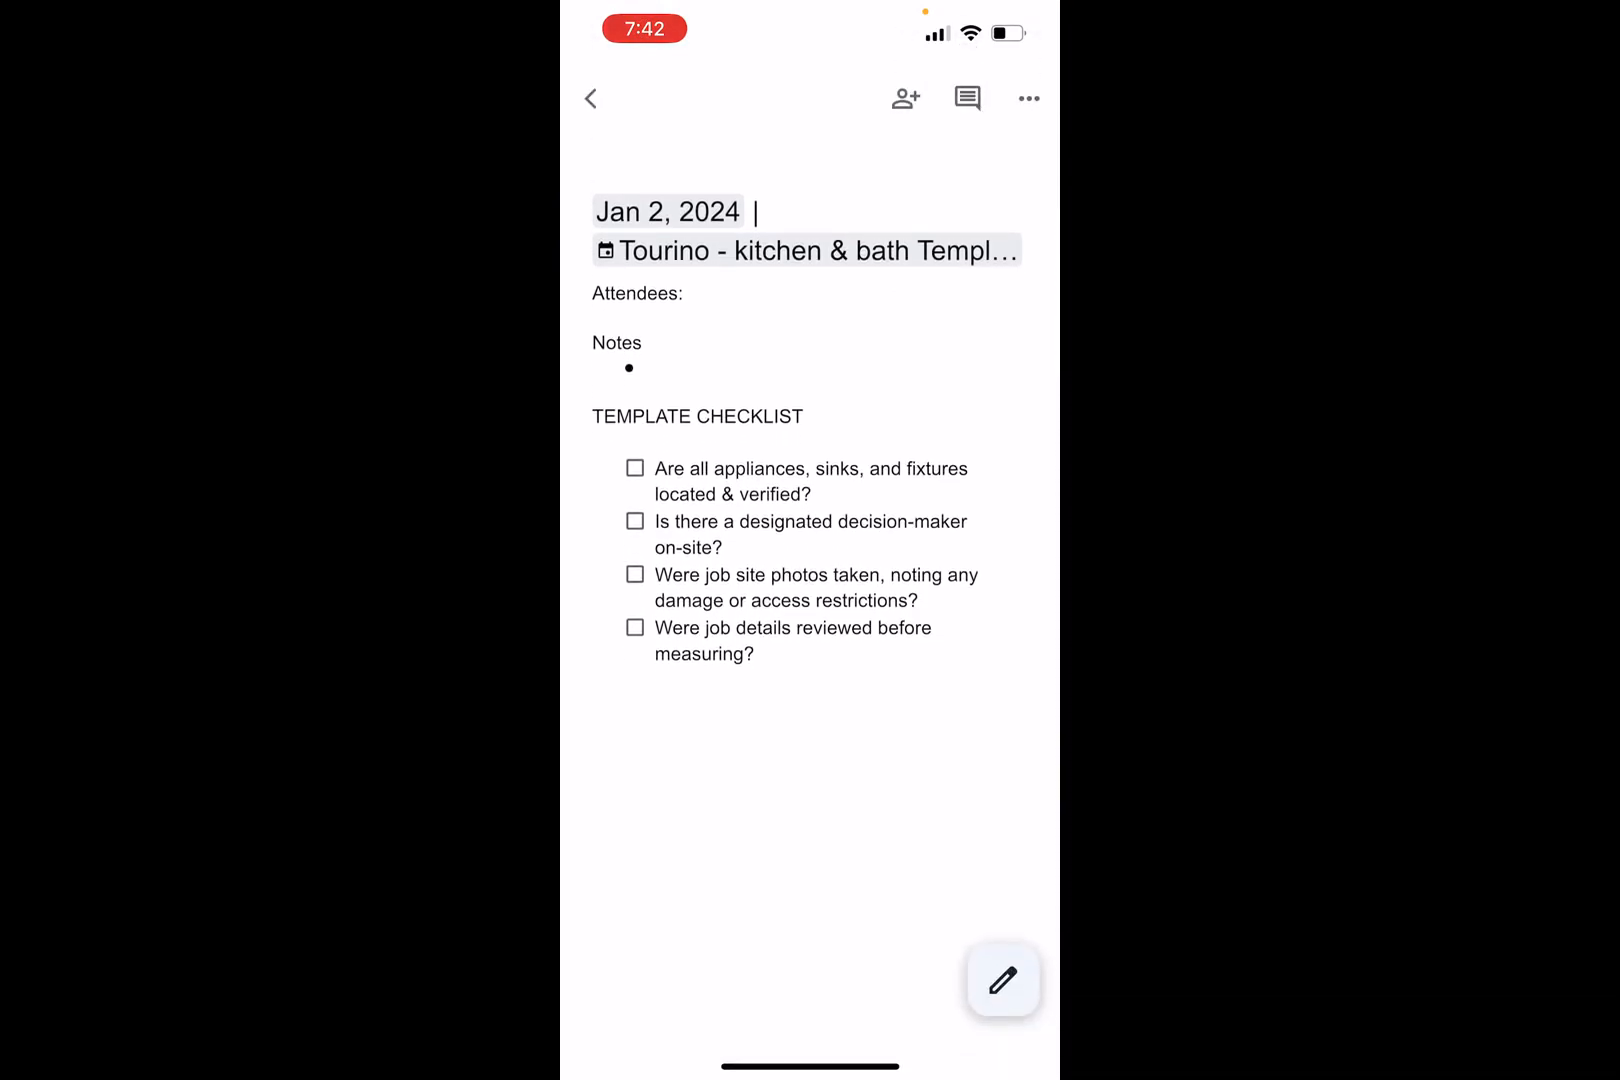
Start editing the meeting notes and enter "Dog..." in the empty bullet under Notes.
click(1003, 980)
click(657, 368)
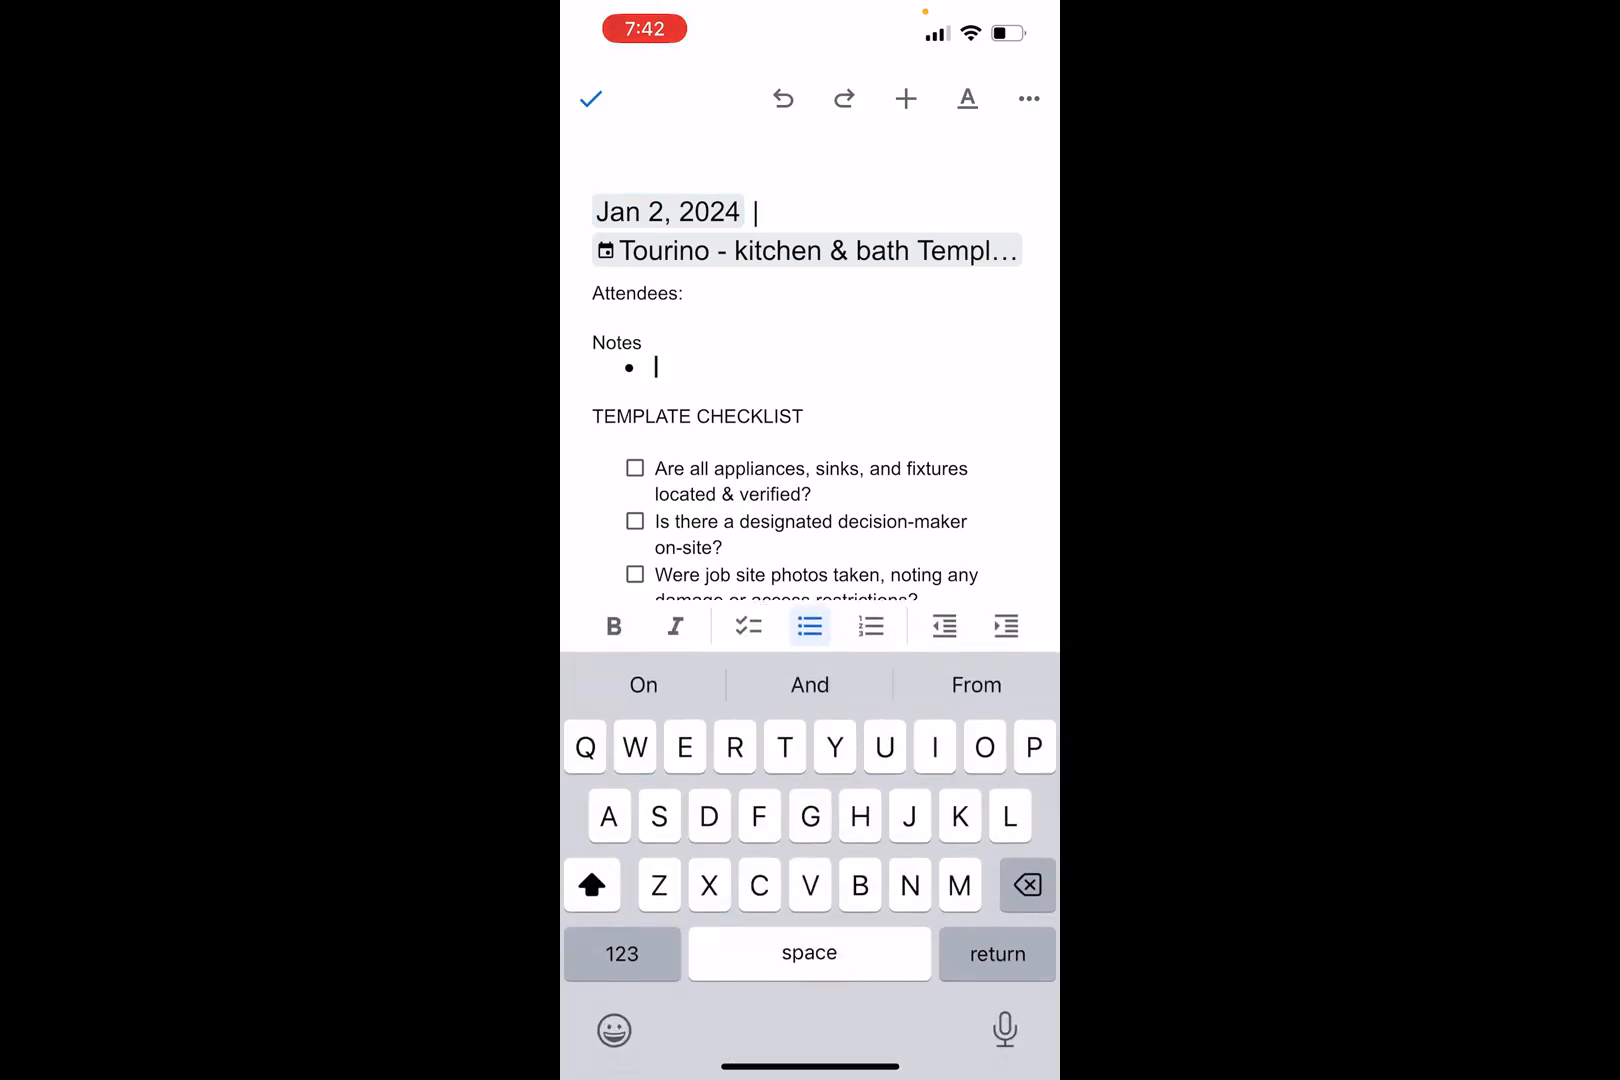
text(Dog)
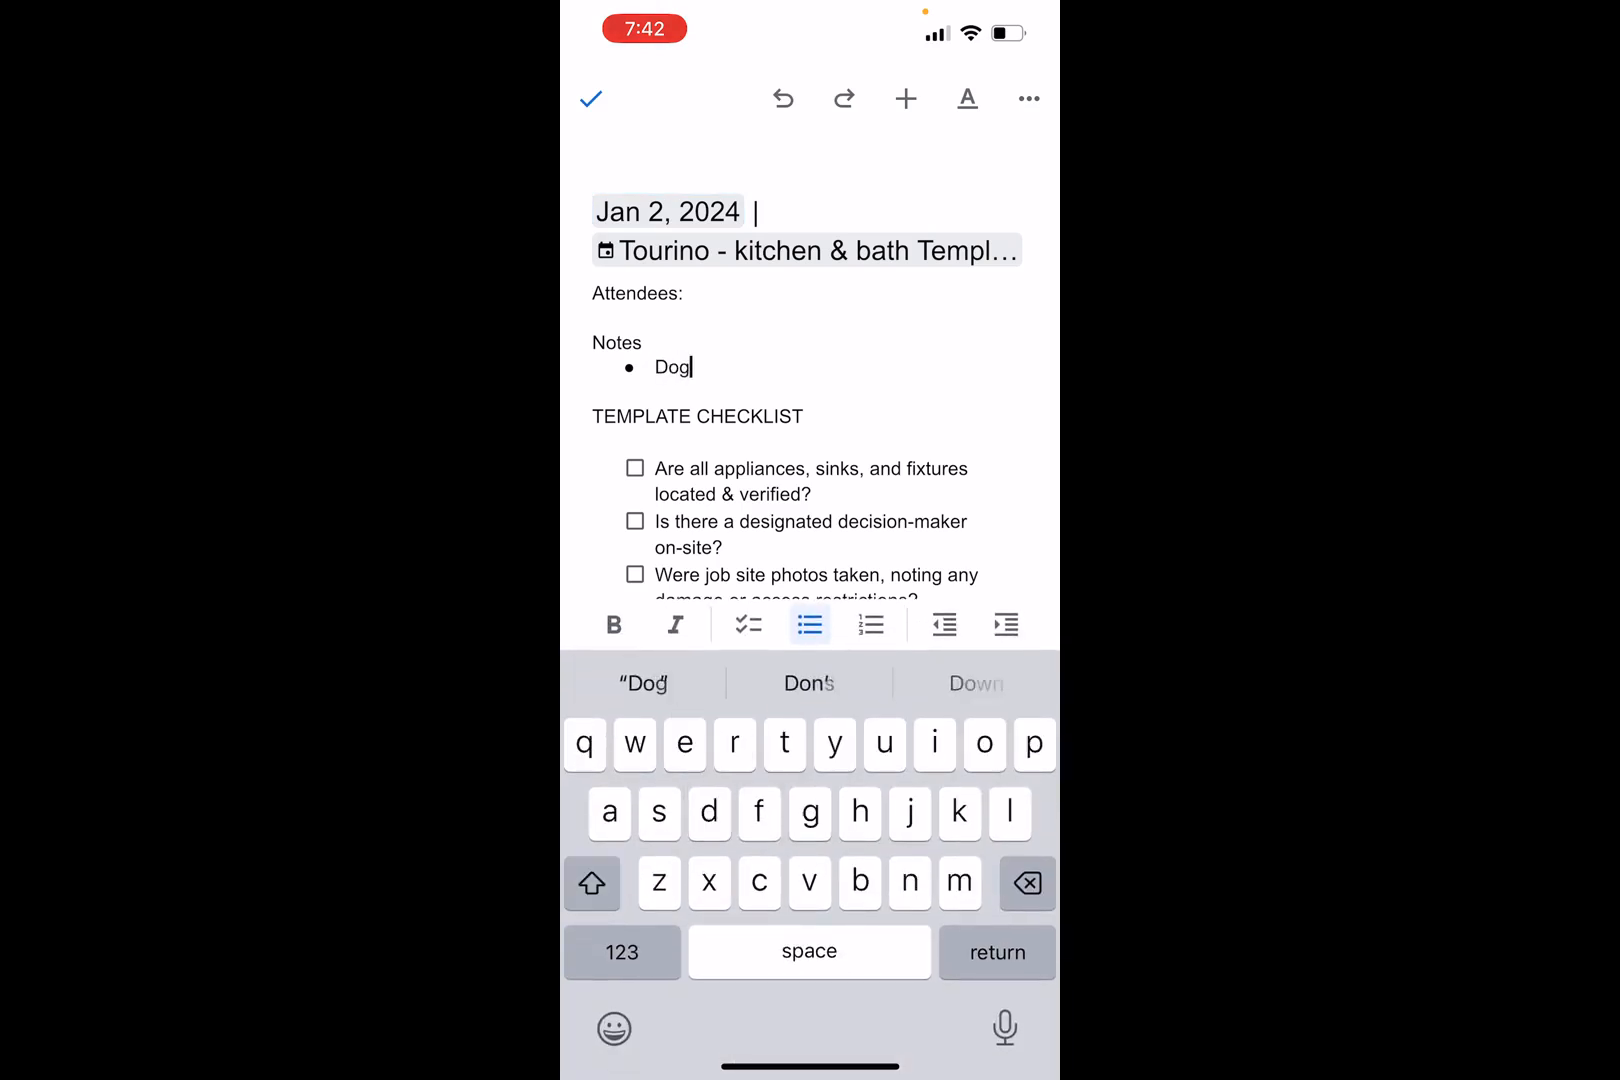
click(622, 952)
text(...)
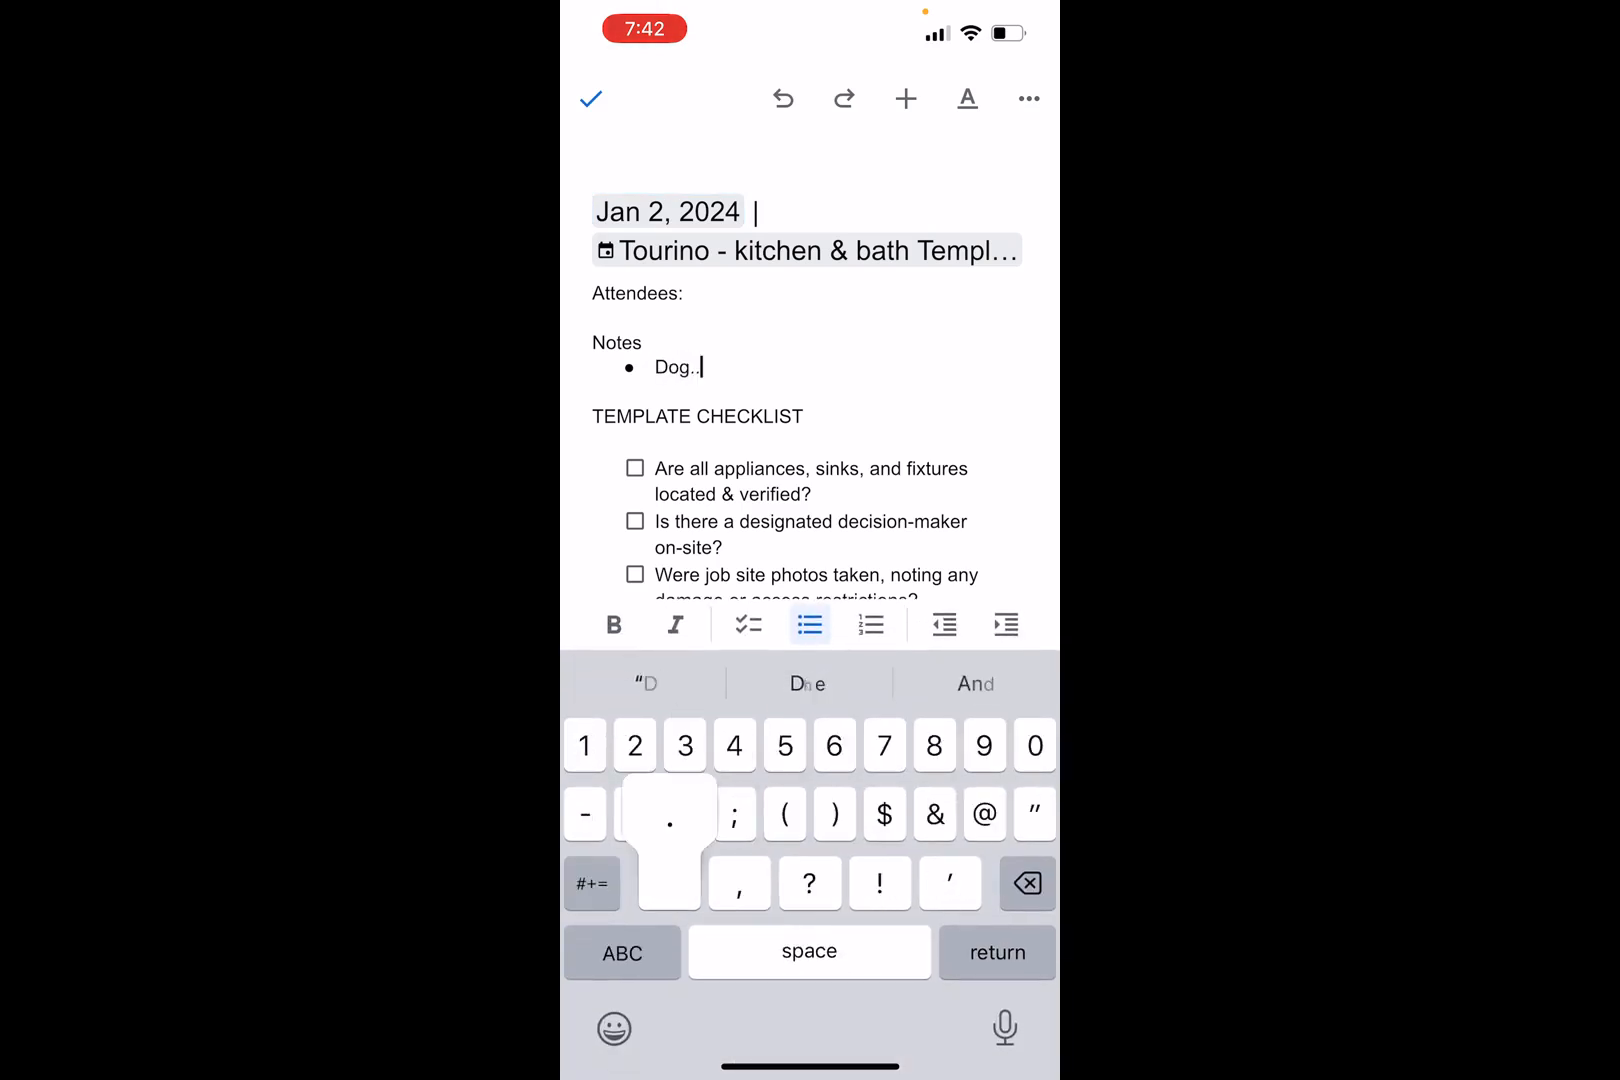
Check off the appliances, sinks, and fixtures item and the designated decision-maker item in the template checklist.
scroll(810, 420, down, 2)
click(634, 344)
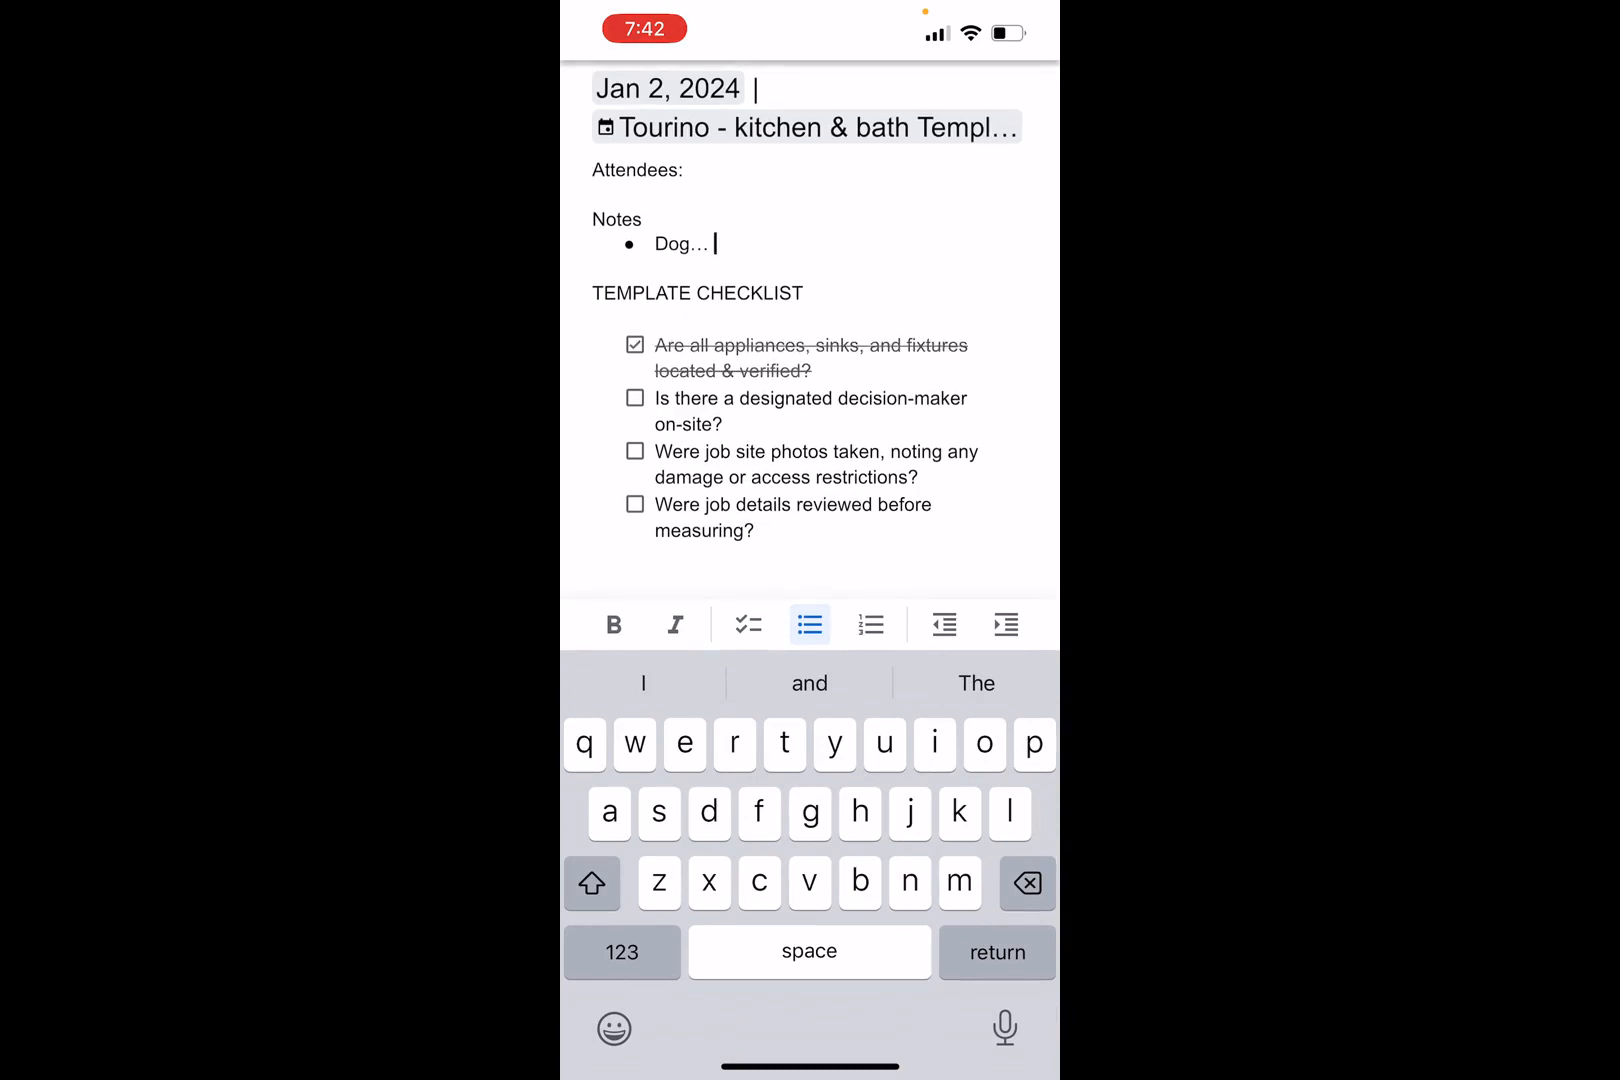
click(634, 397)
click(656, 451)
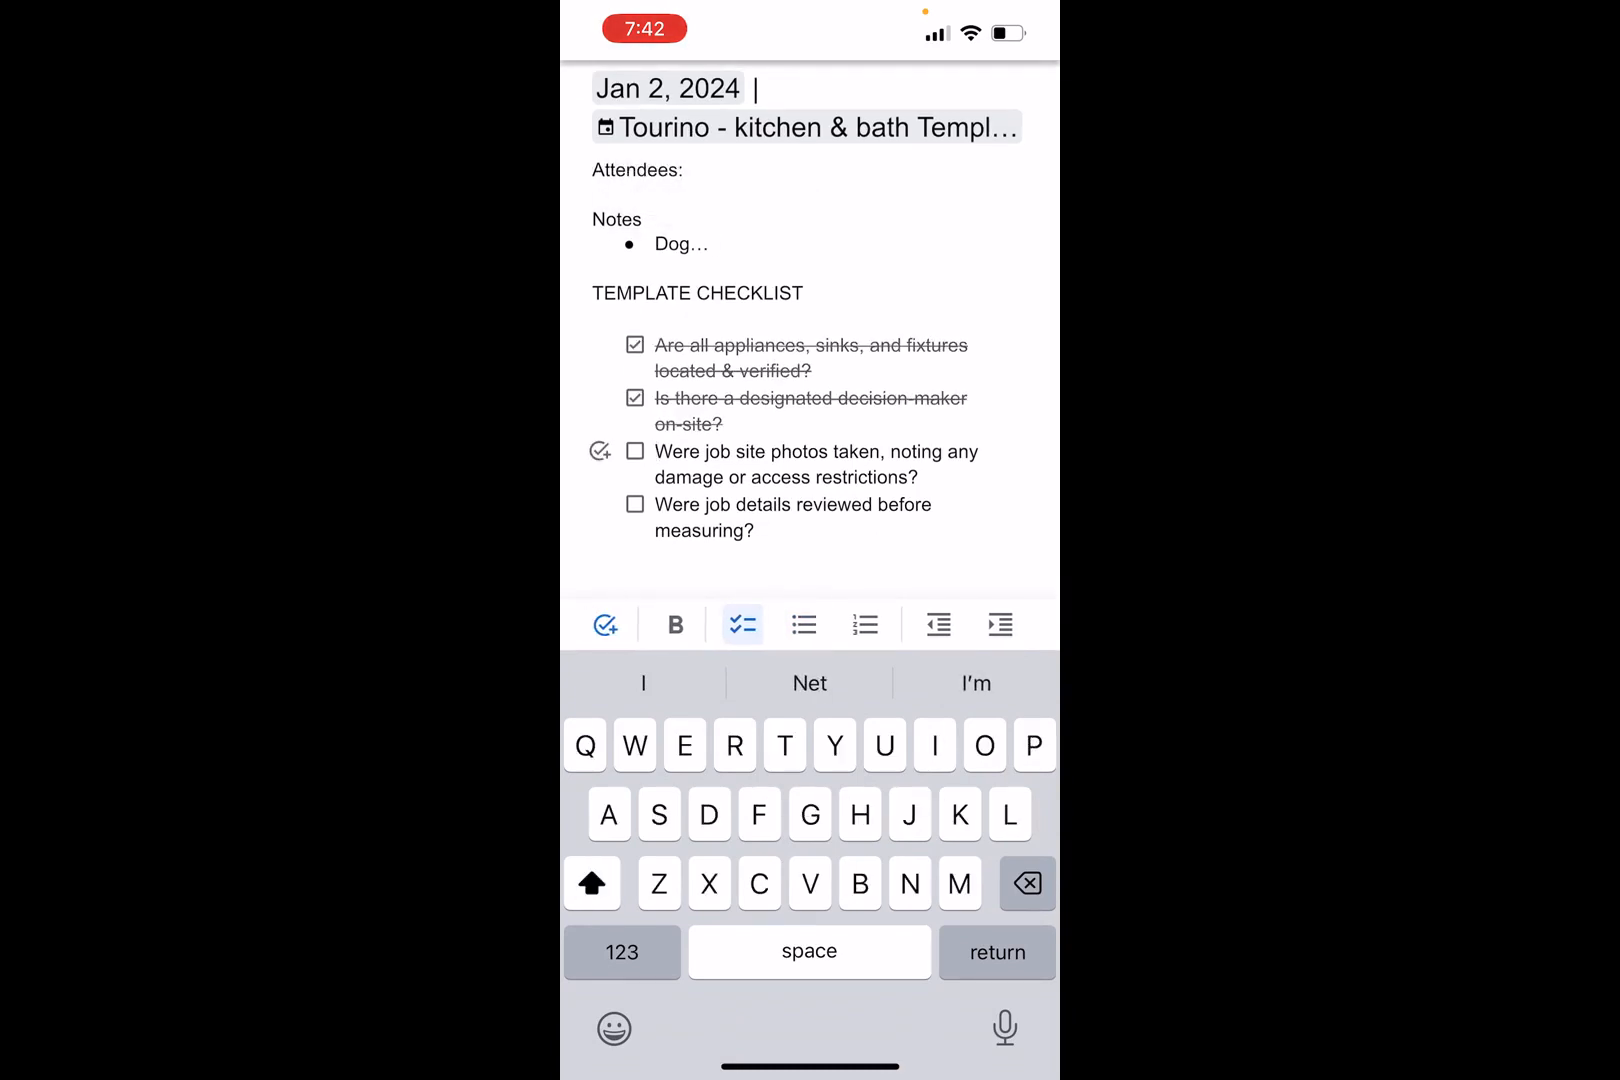
click(600, 451)
click(614, 109)
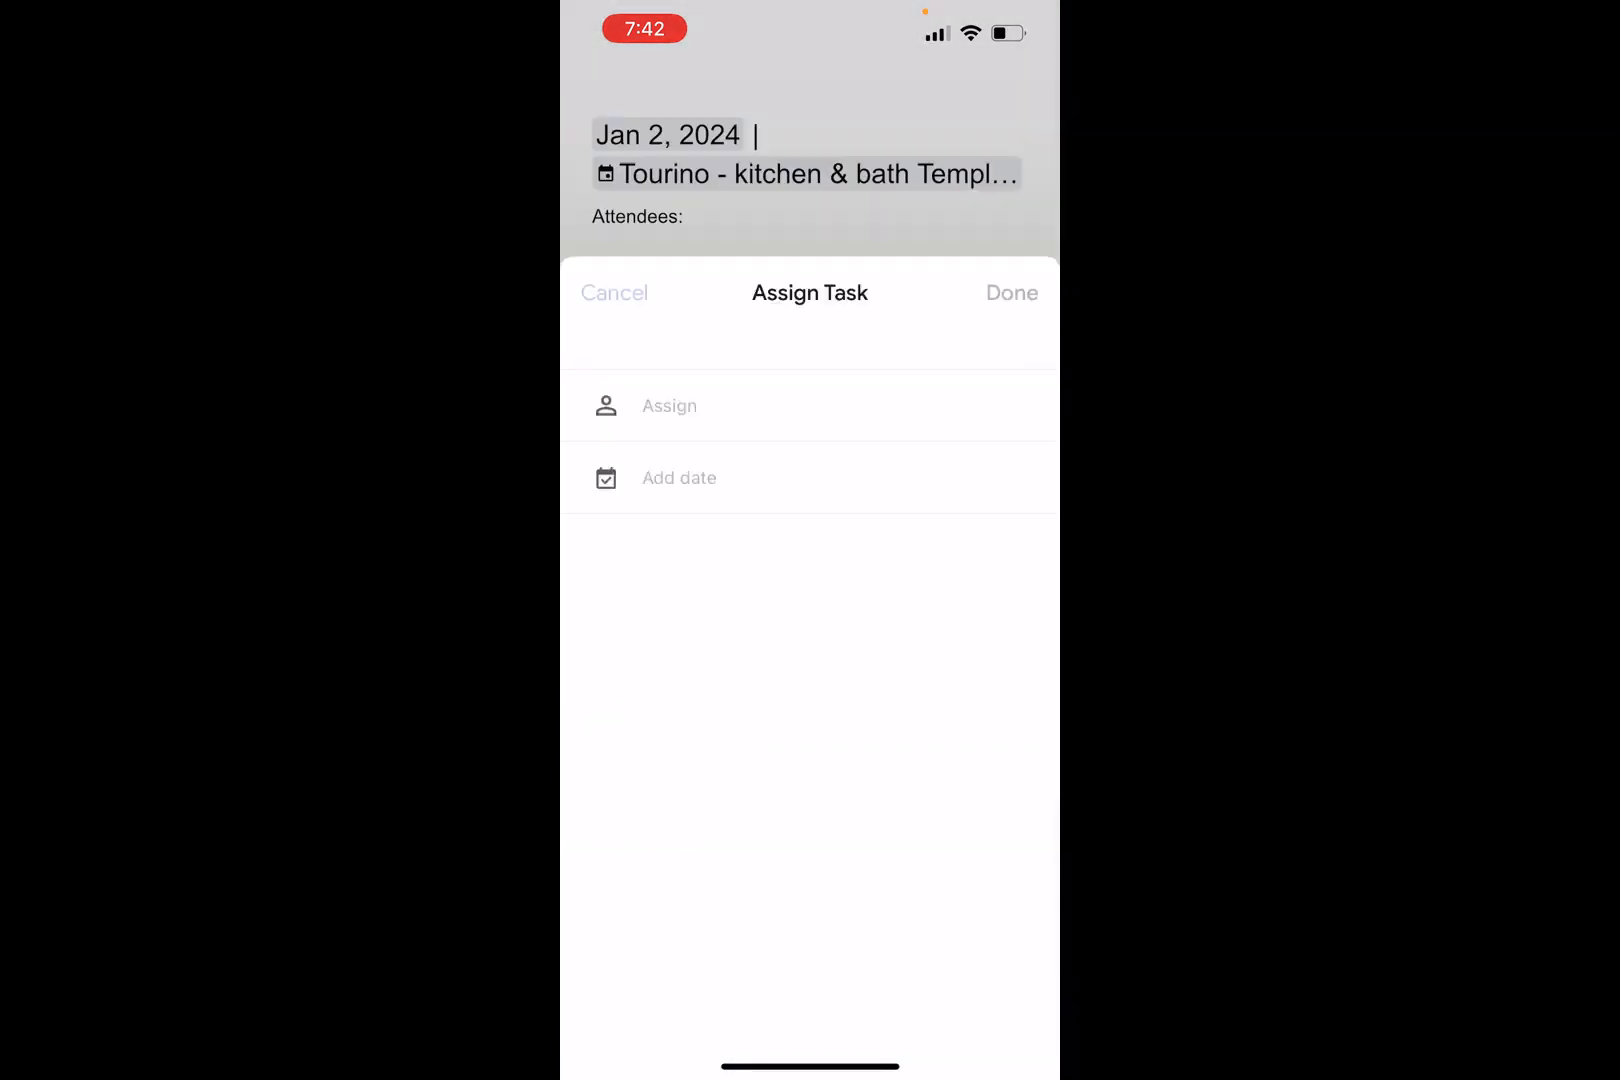
Check off the job site photos item and the job details reviewed item in the template checklist.
click(634, 497)
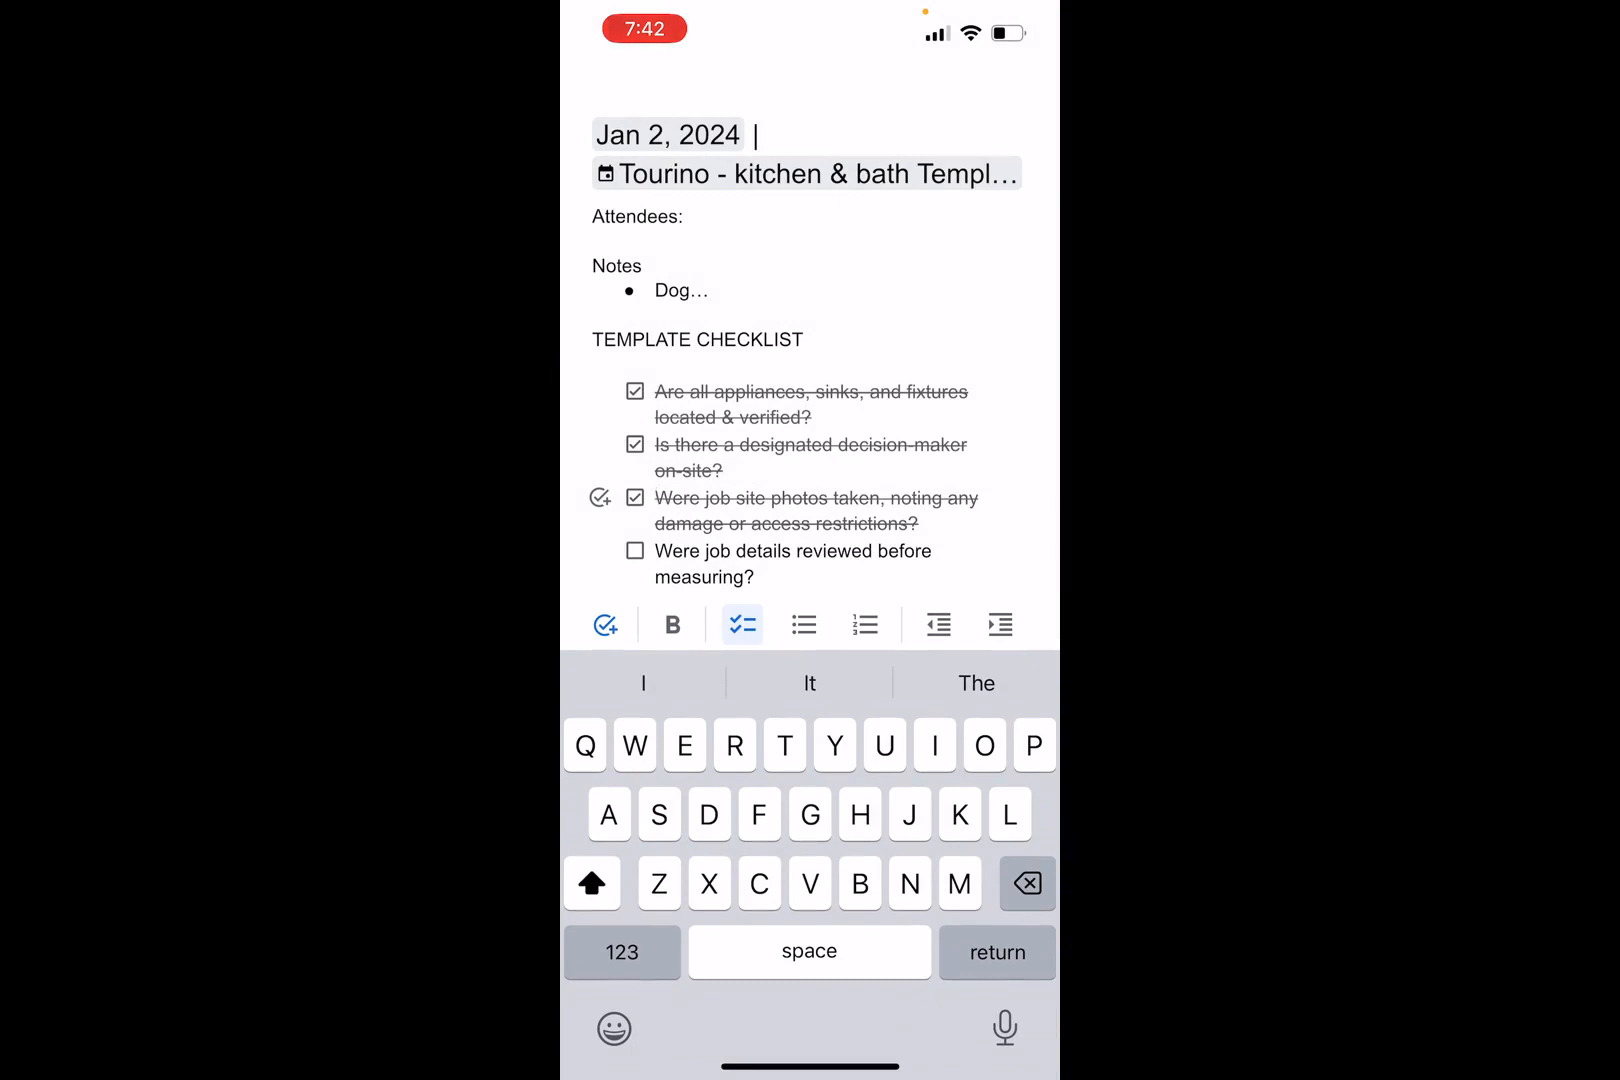
click(656, 498)
click(656, 498)
click(656, 551)
click(635, 551)
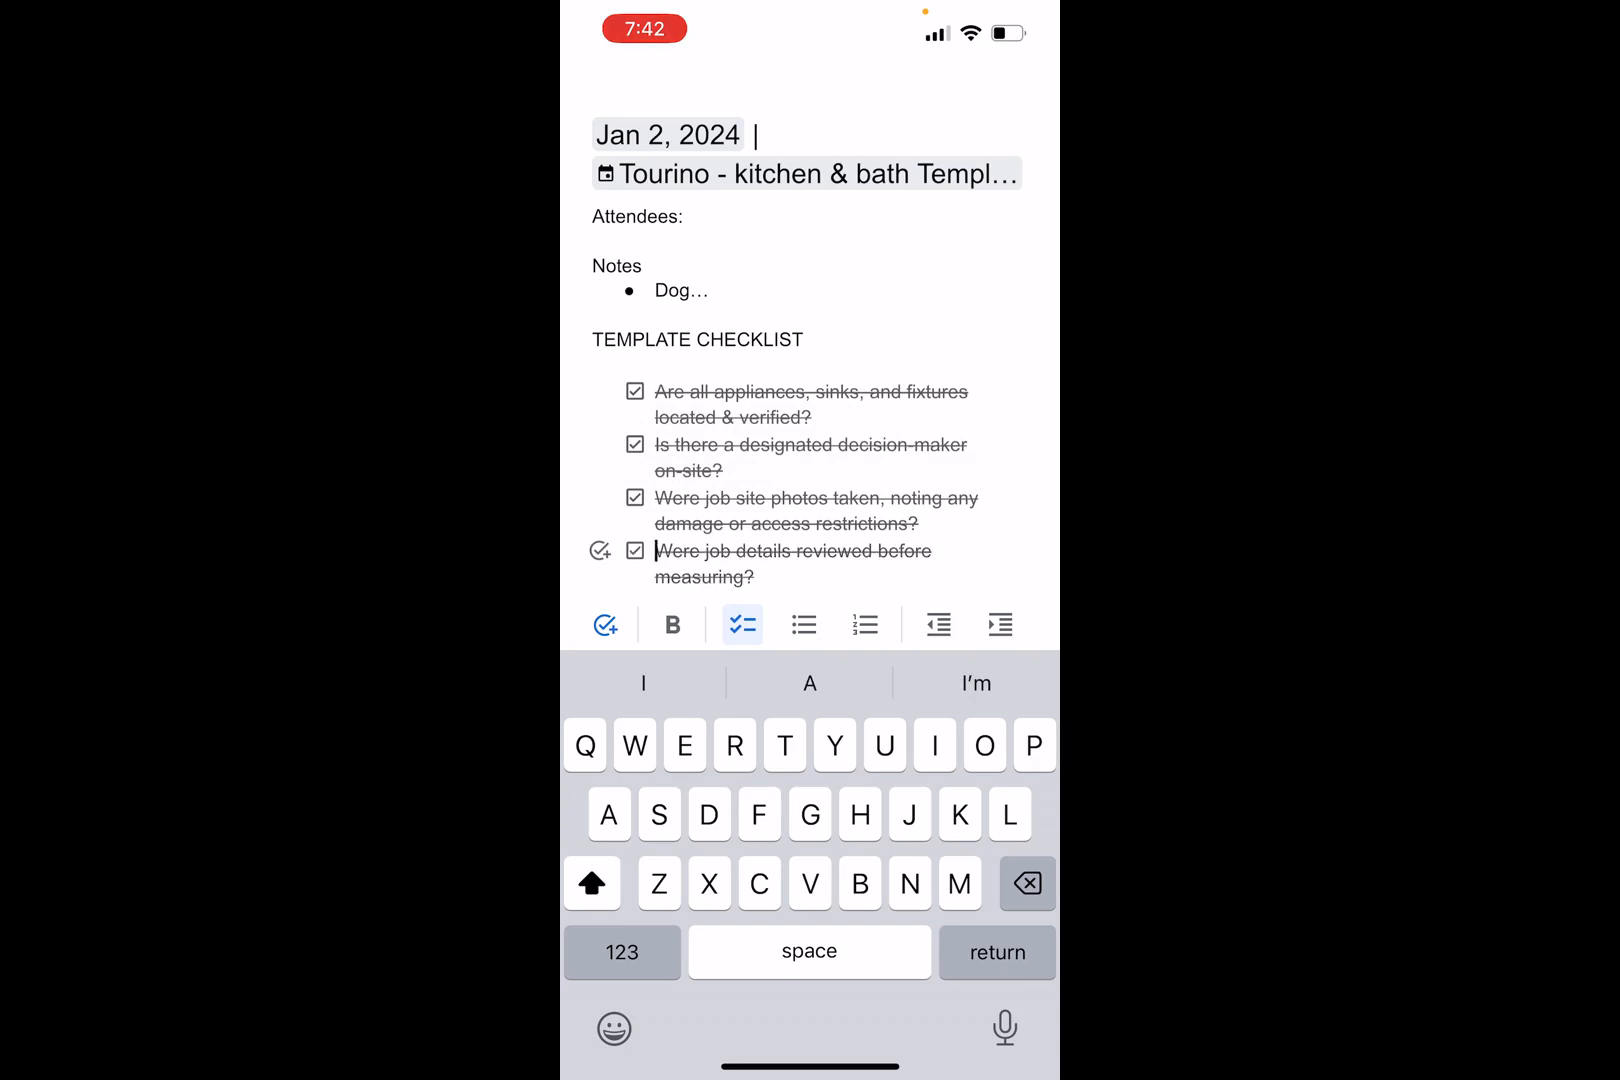
Finish editing the meeting notes and close the document.
click(642, 266)
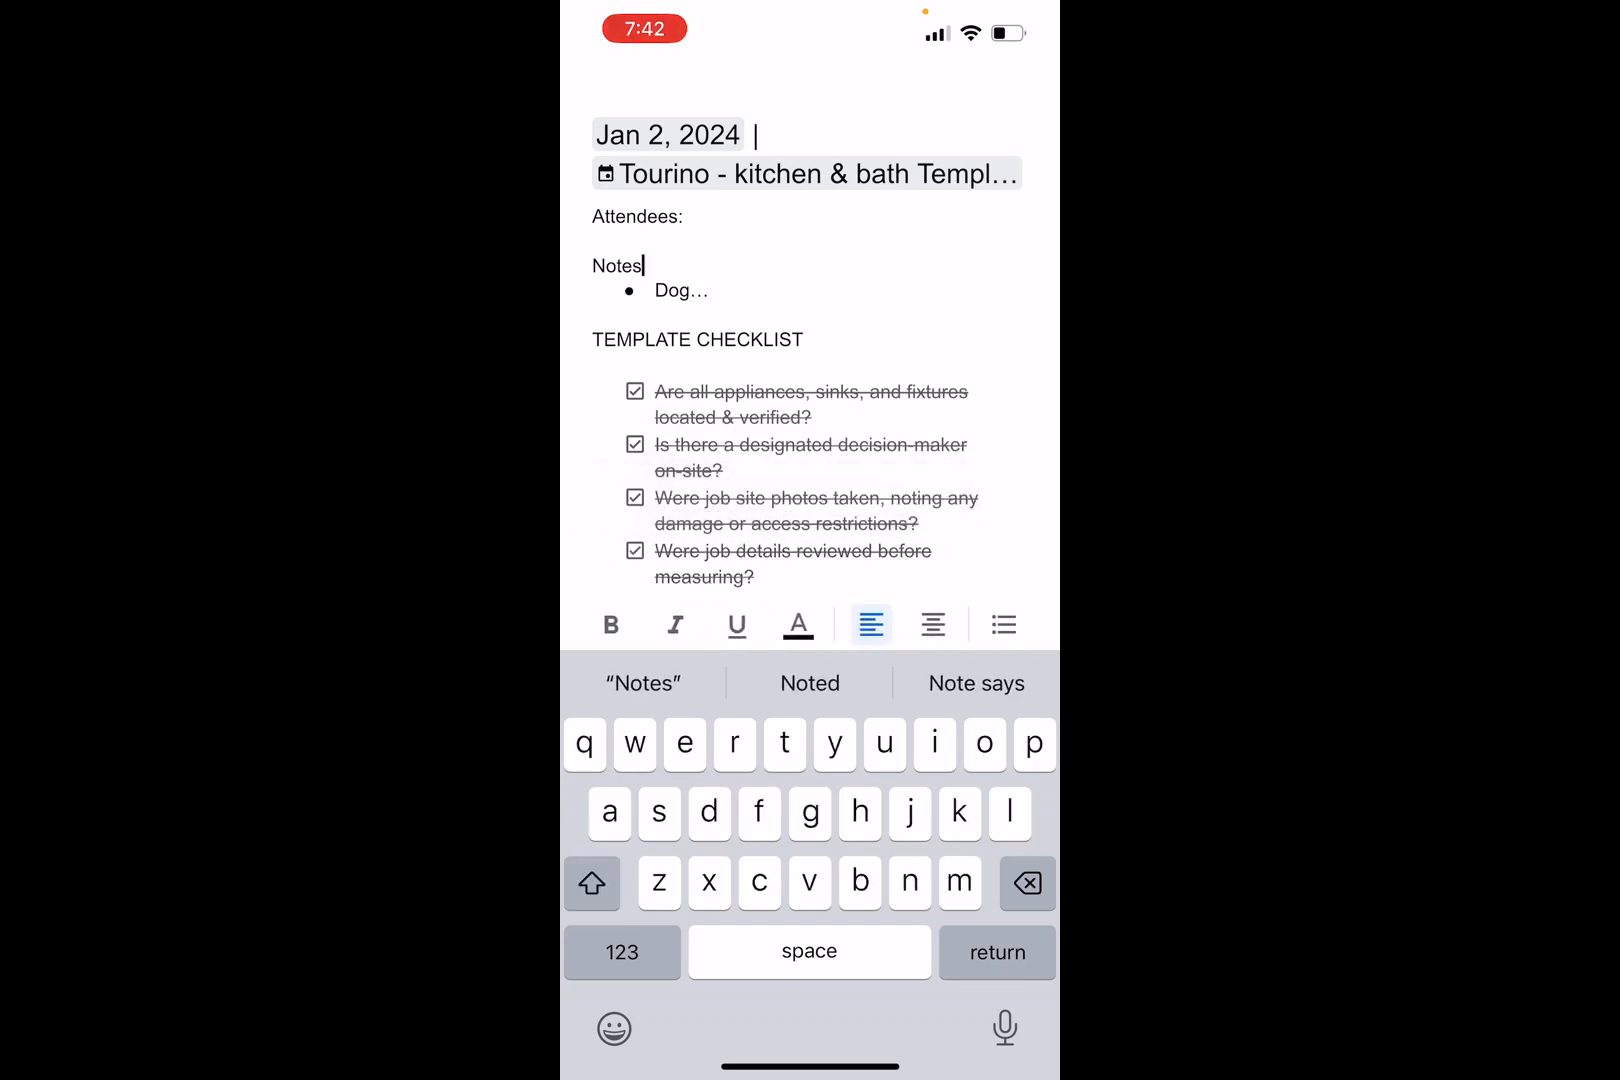
scroll(810, 380, down, 1)
scroll(810, 380, up, 2)
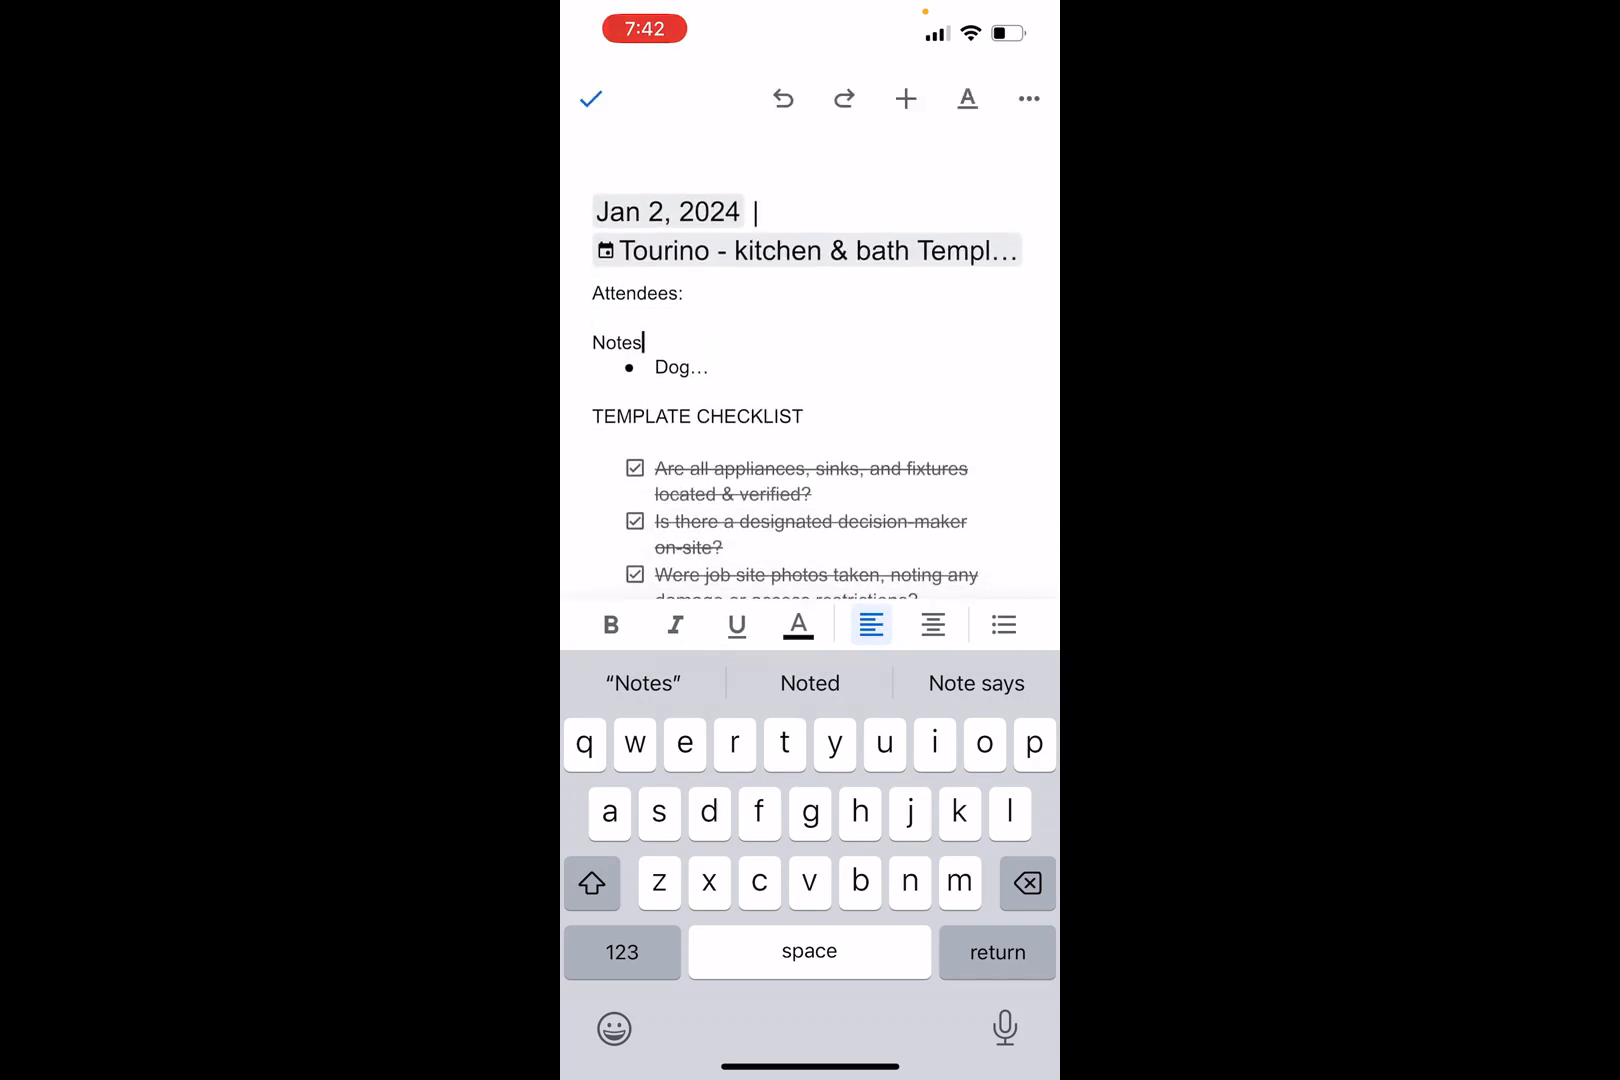
click(591, 98)
click(591, 98)
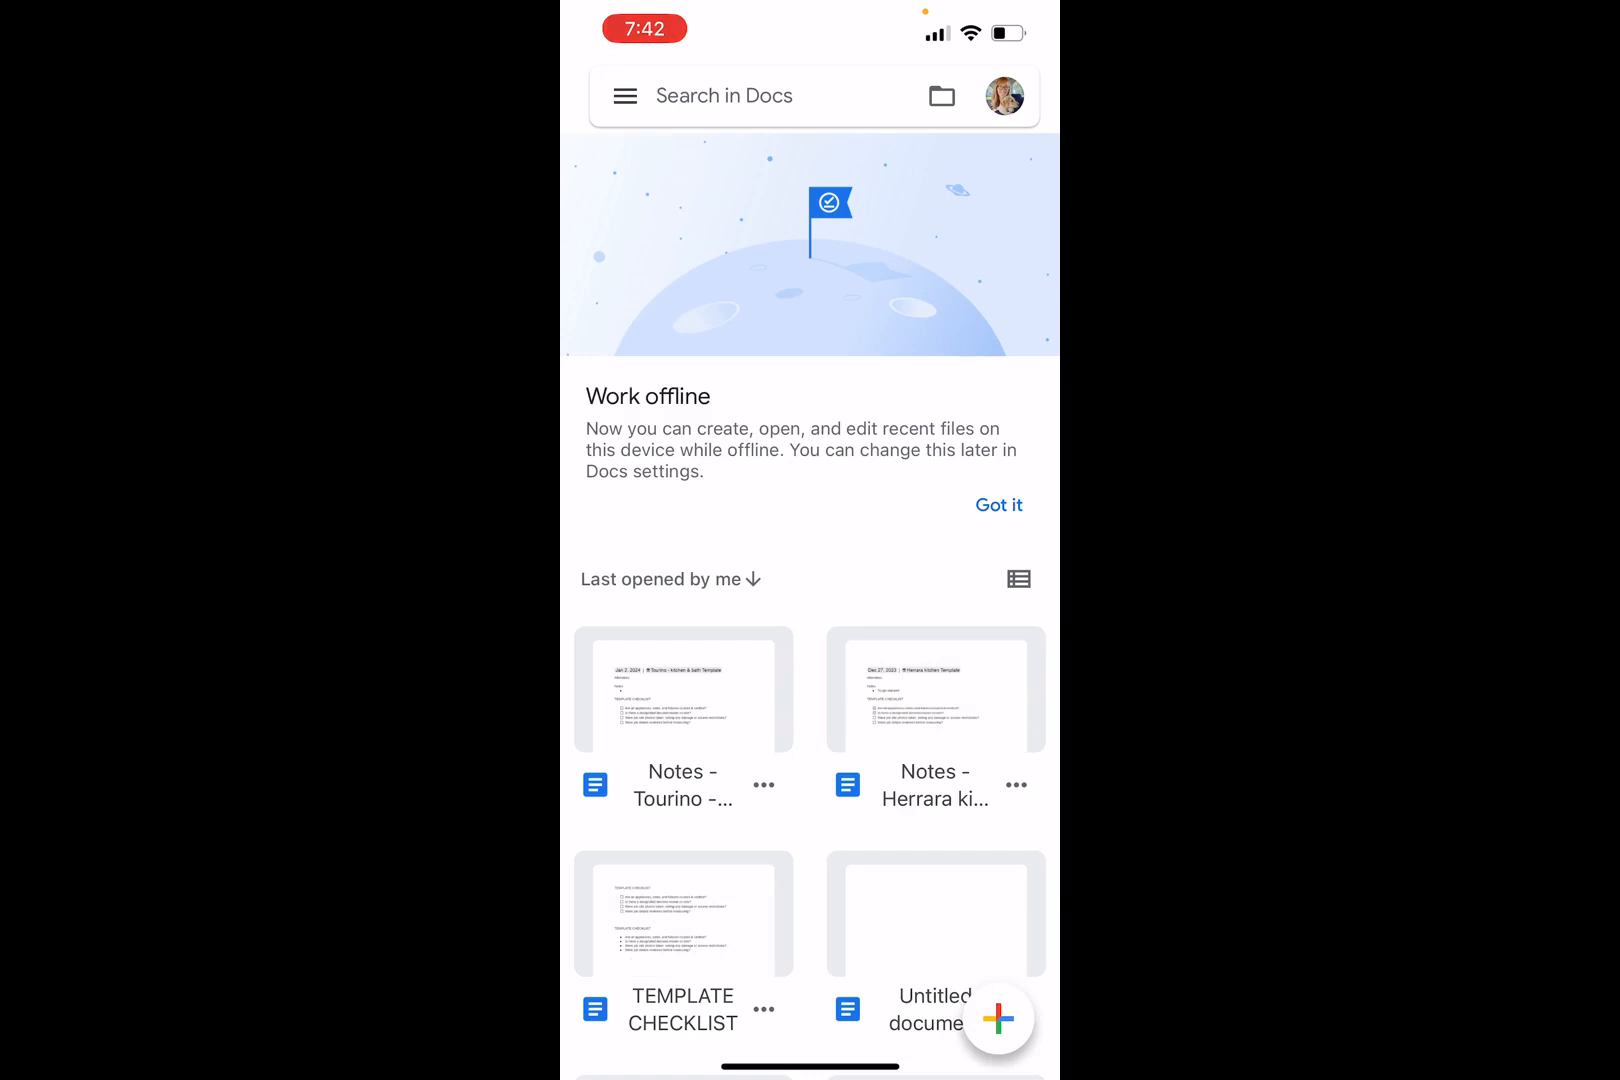
Switch back to Google Calendar and return to the notes attachment of the kitchen & bath Template event.
drag(810, 1066, 845, 850)
click(800, 540)
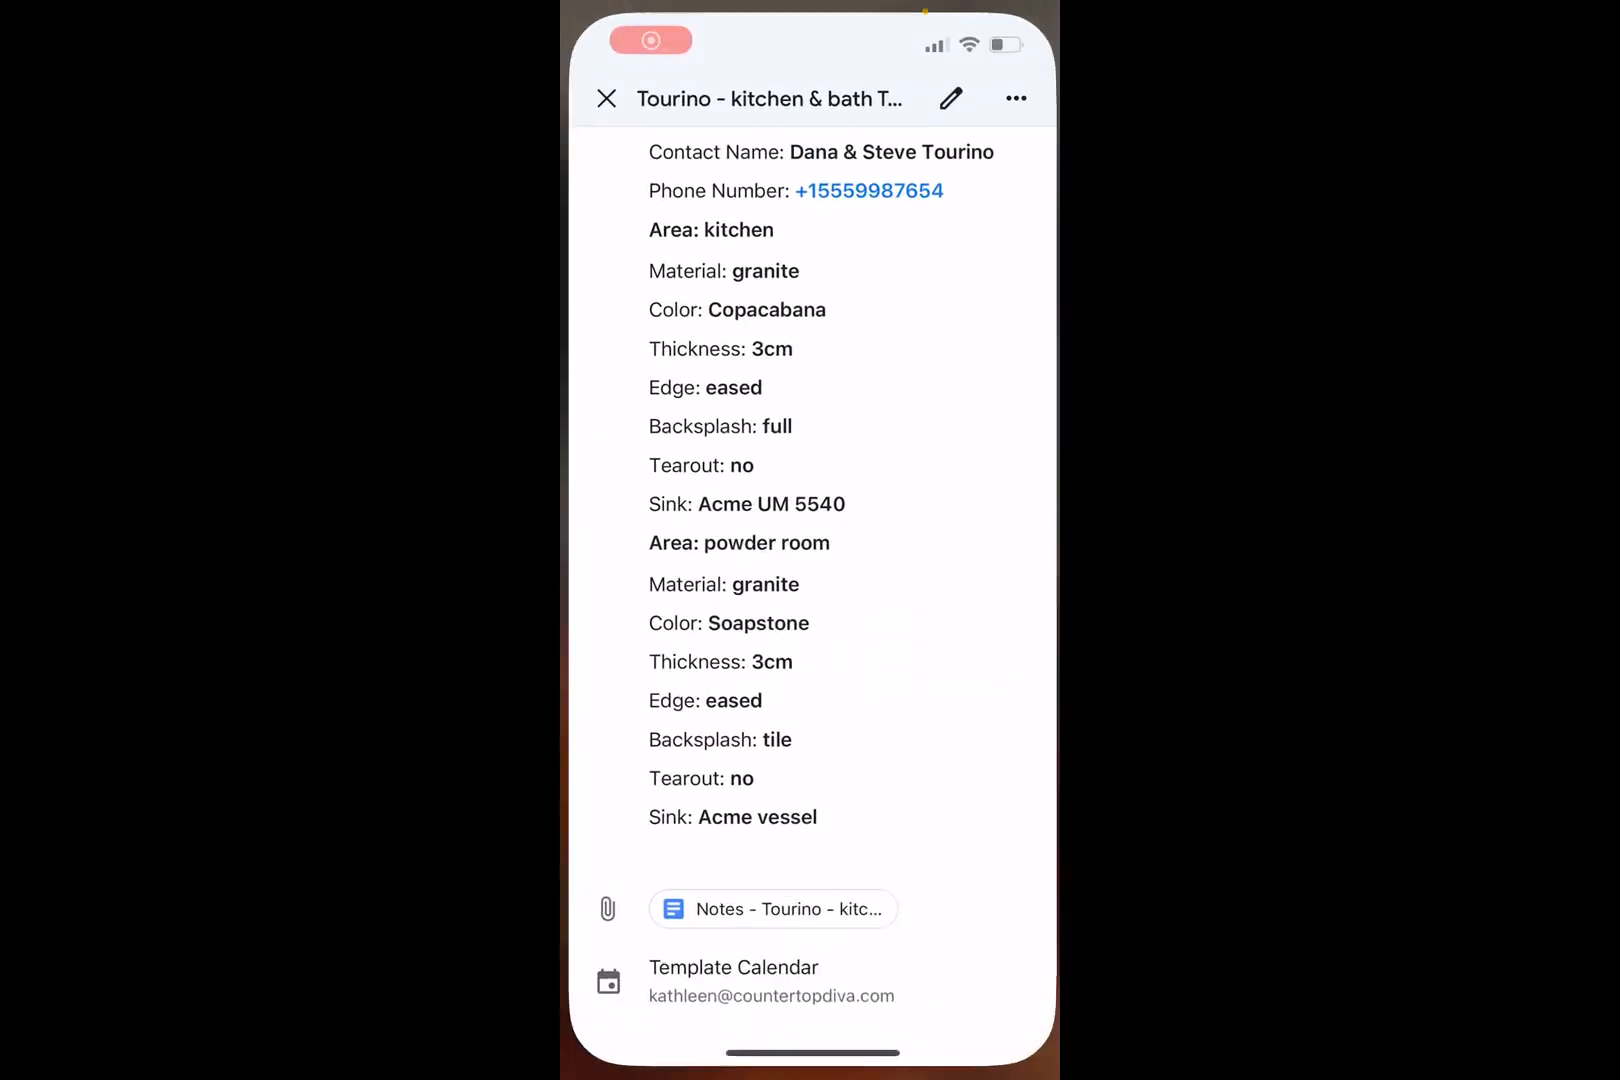
click(770, 918)
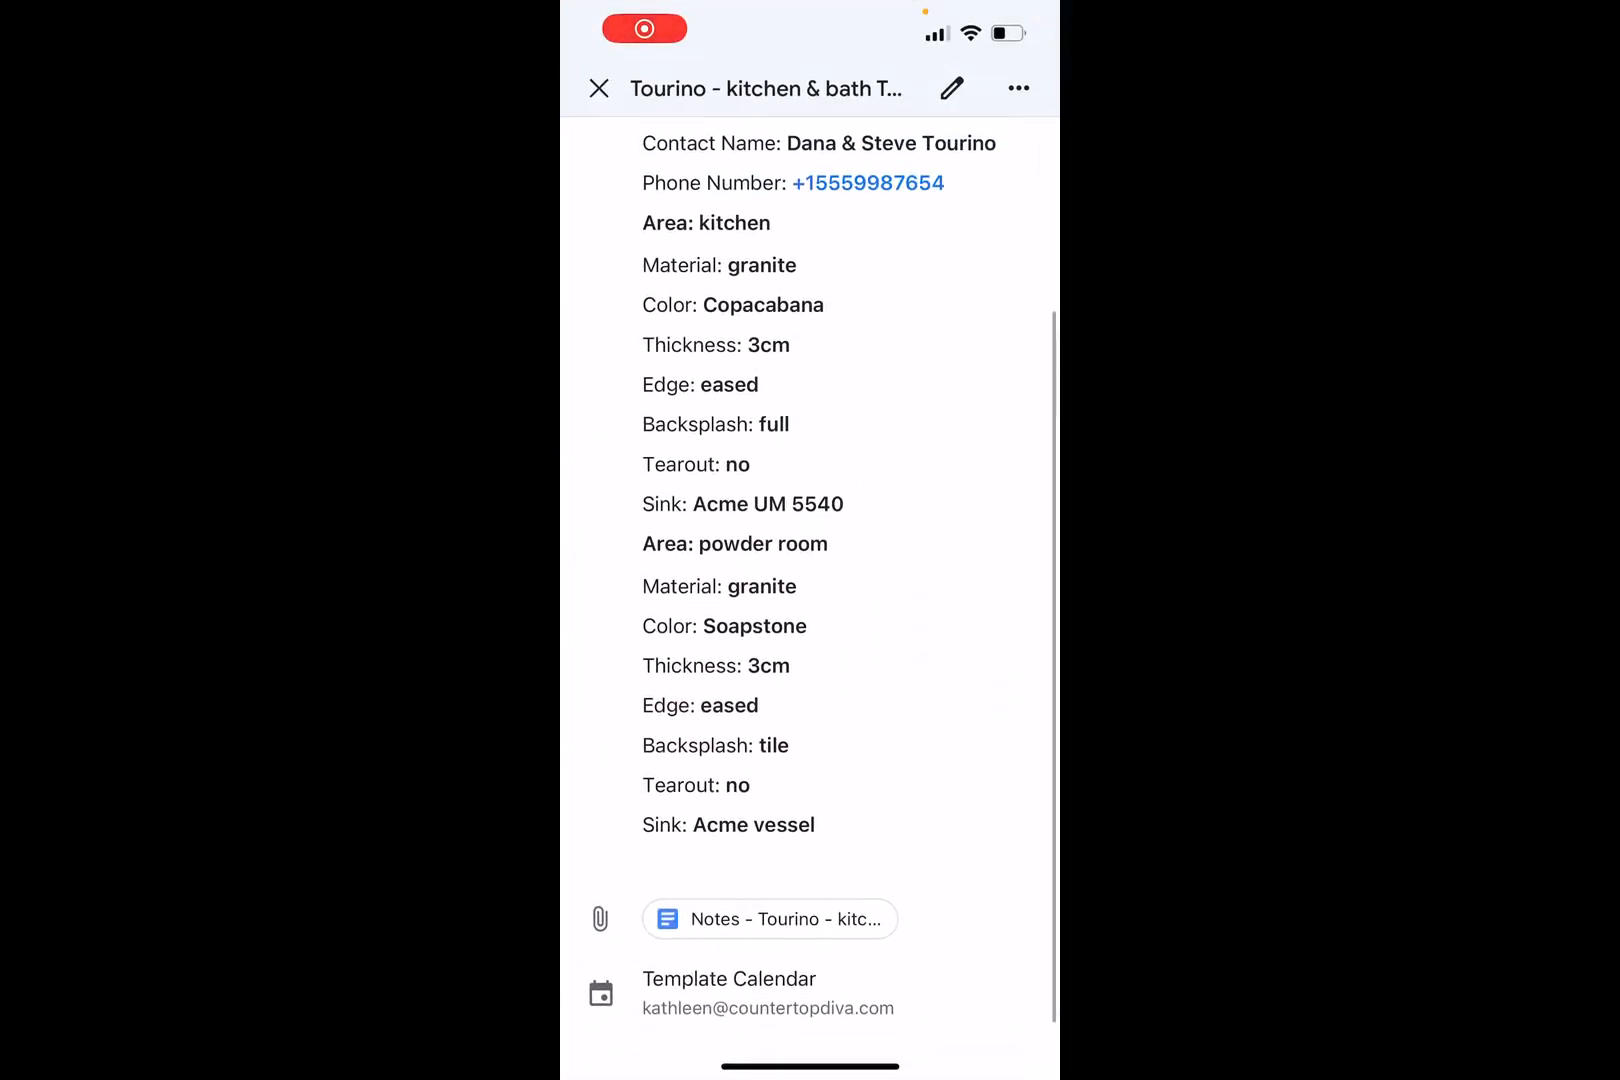